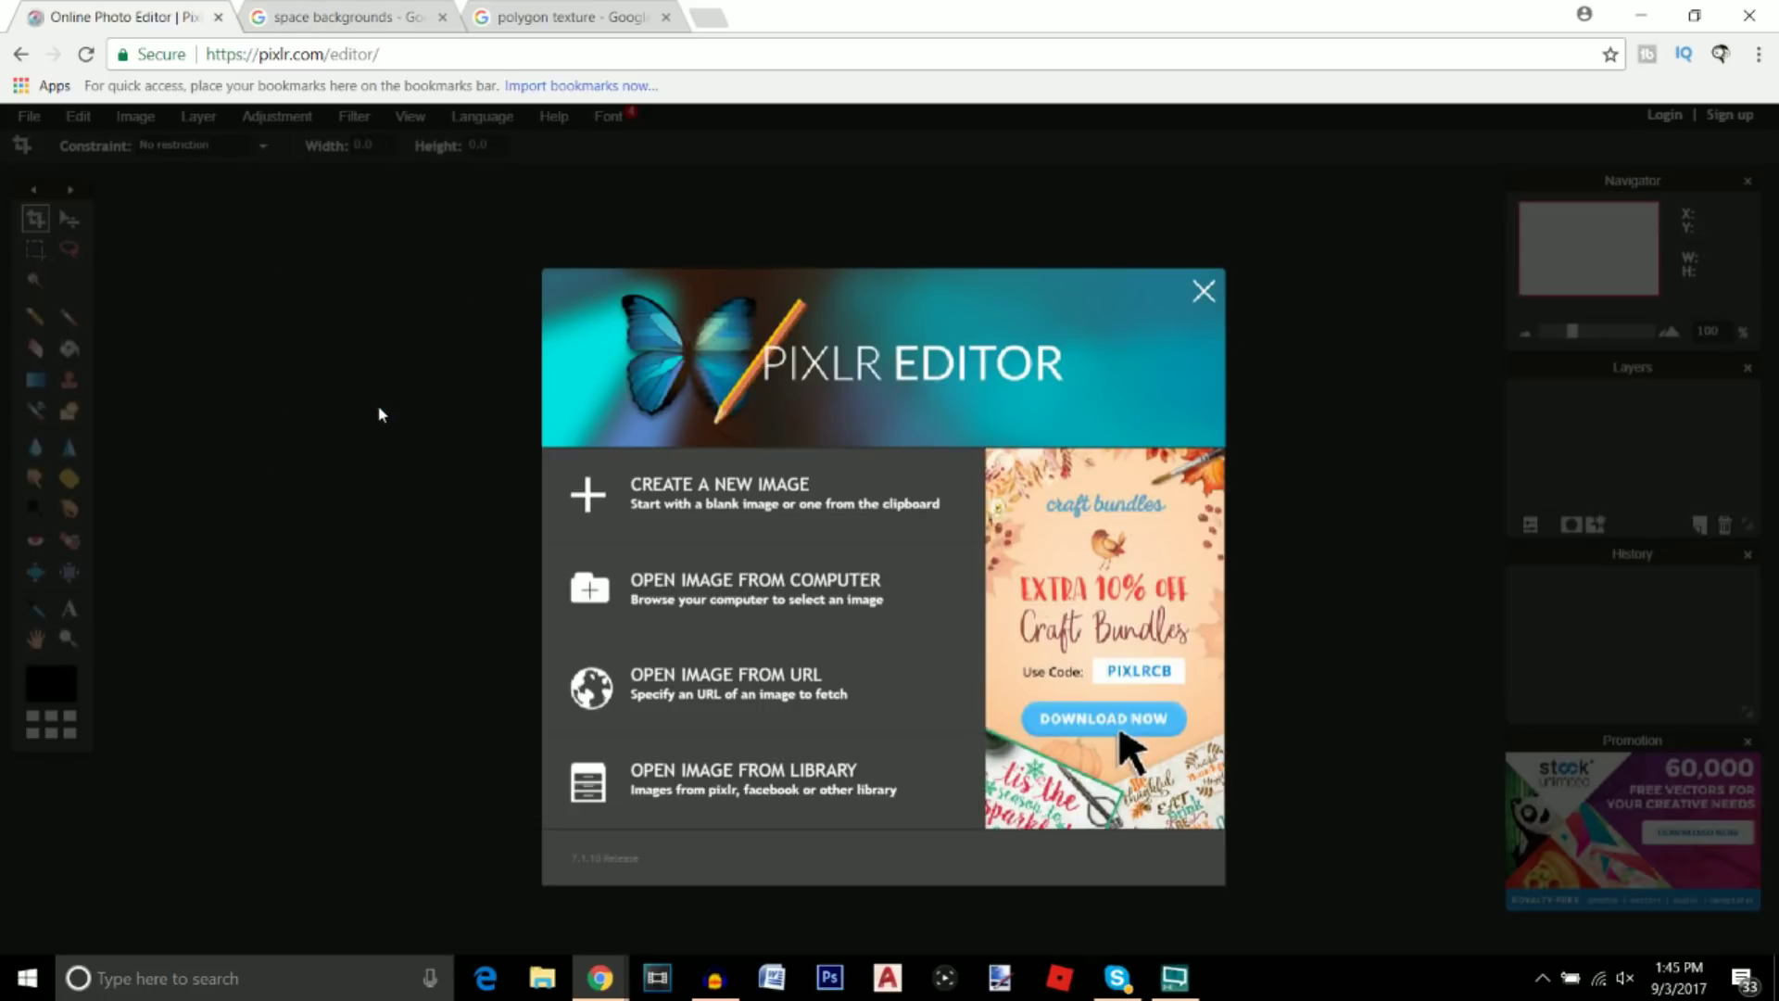
- Create a new image with height 800 and a transparent background, giving an 800×800 canvas
click(687, 502)
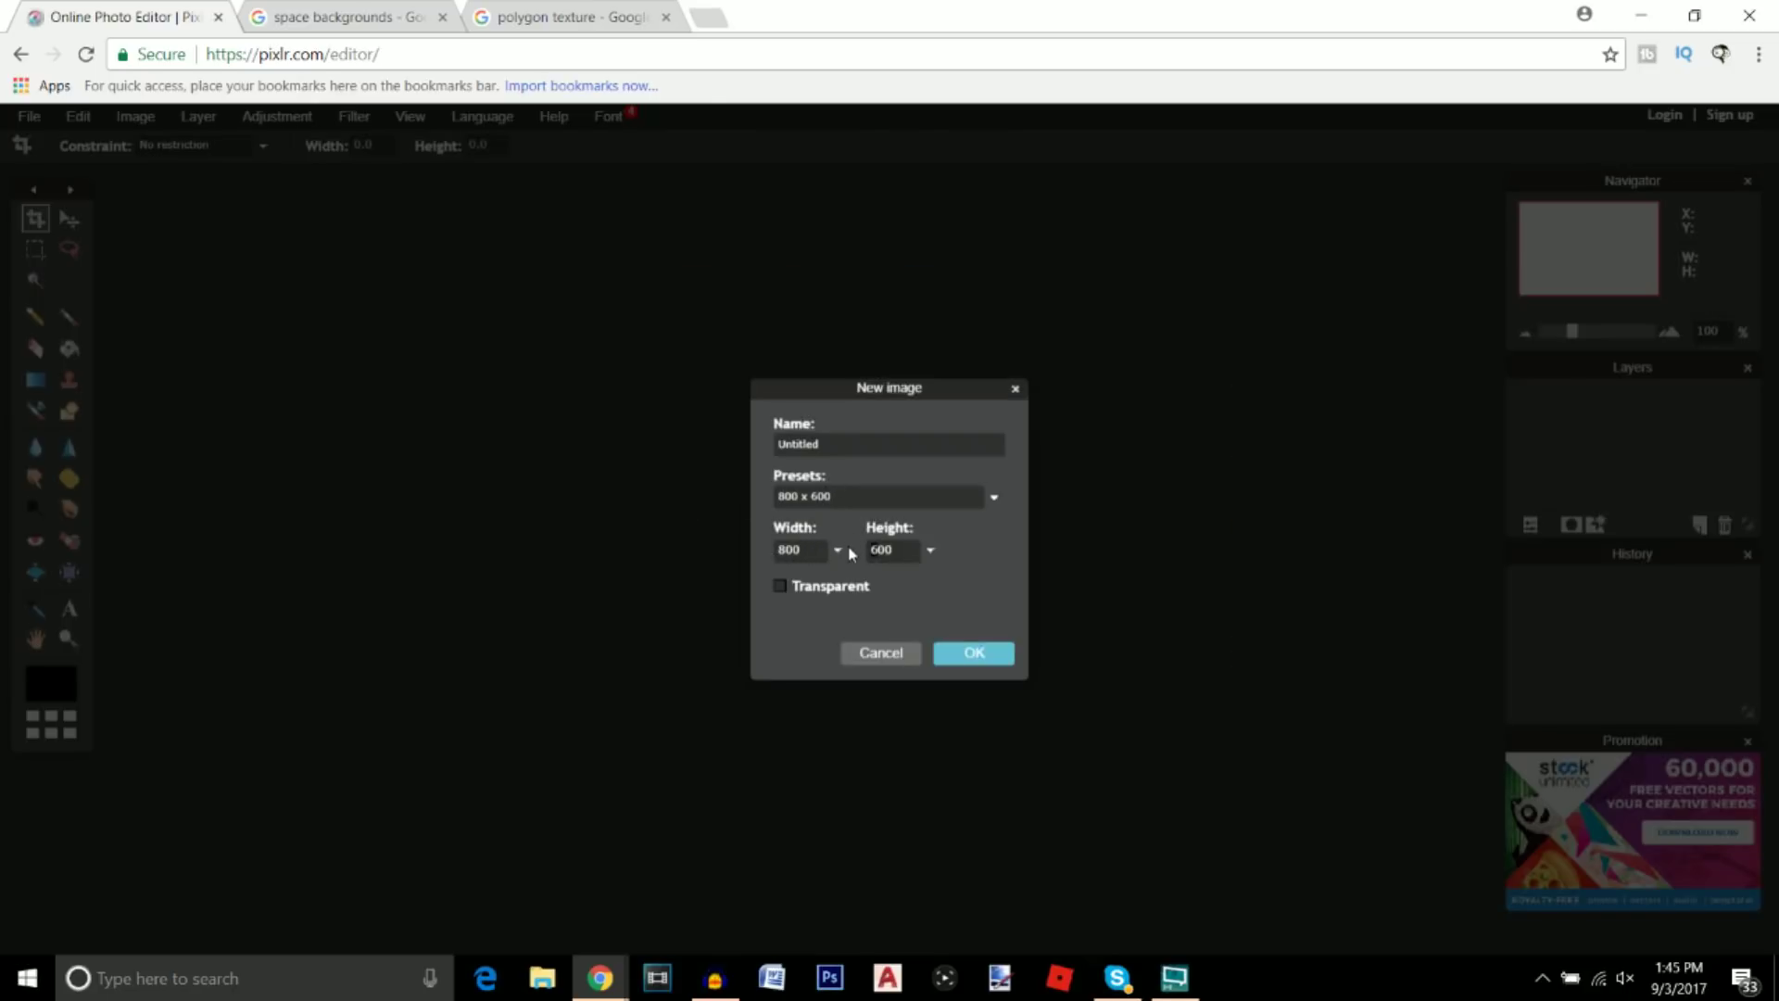
text(800)
click(781, 585)
click(975, 654)
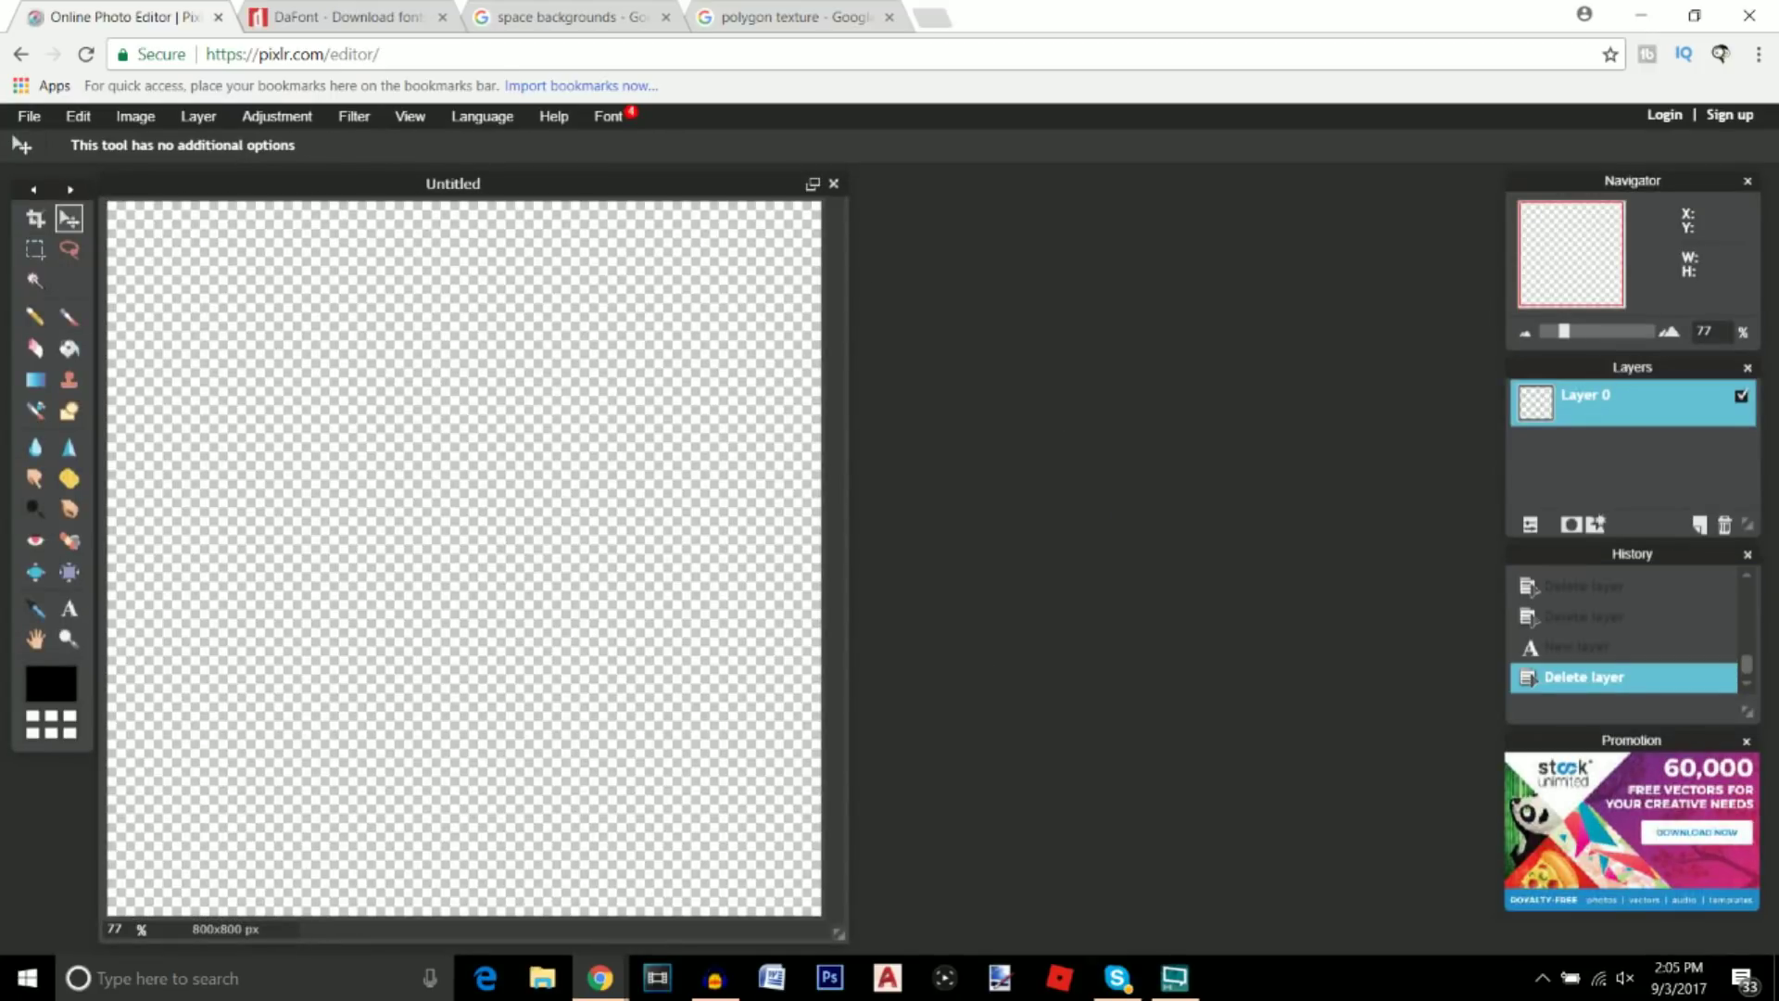
- Maximize the canvas window, place a text box with the Type tool, then go to DaFont
click(813, 185)
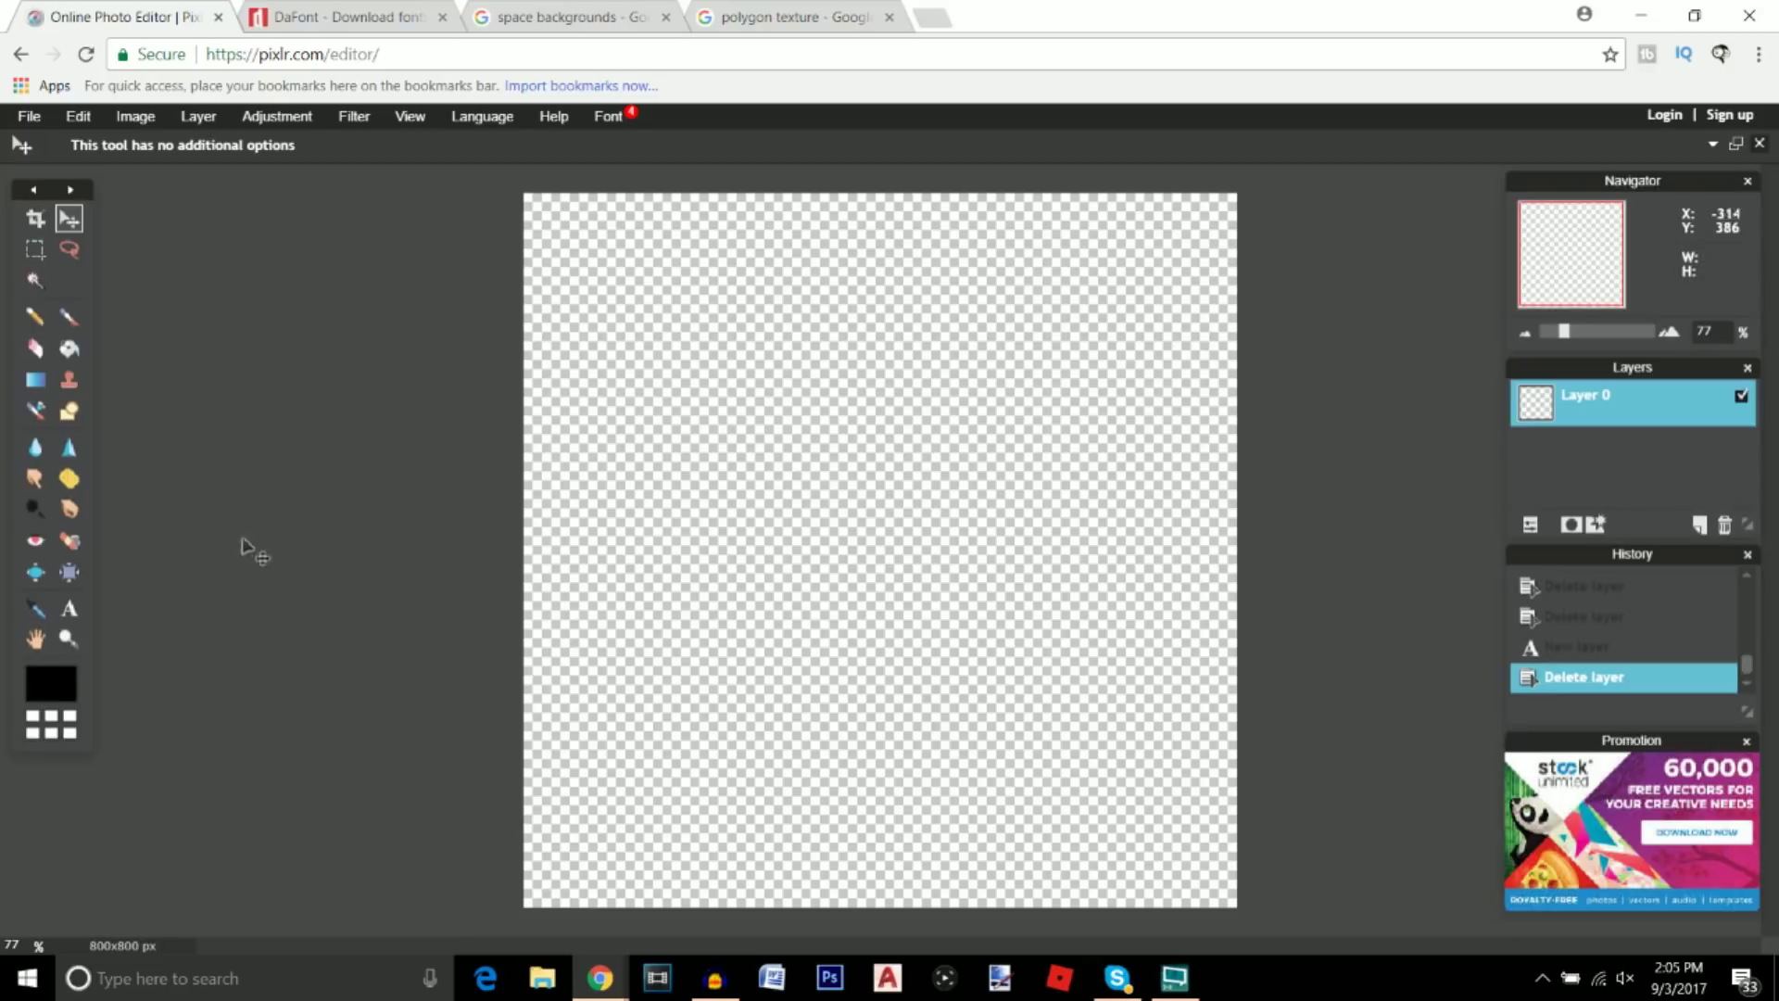
click(70, 614)
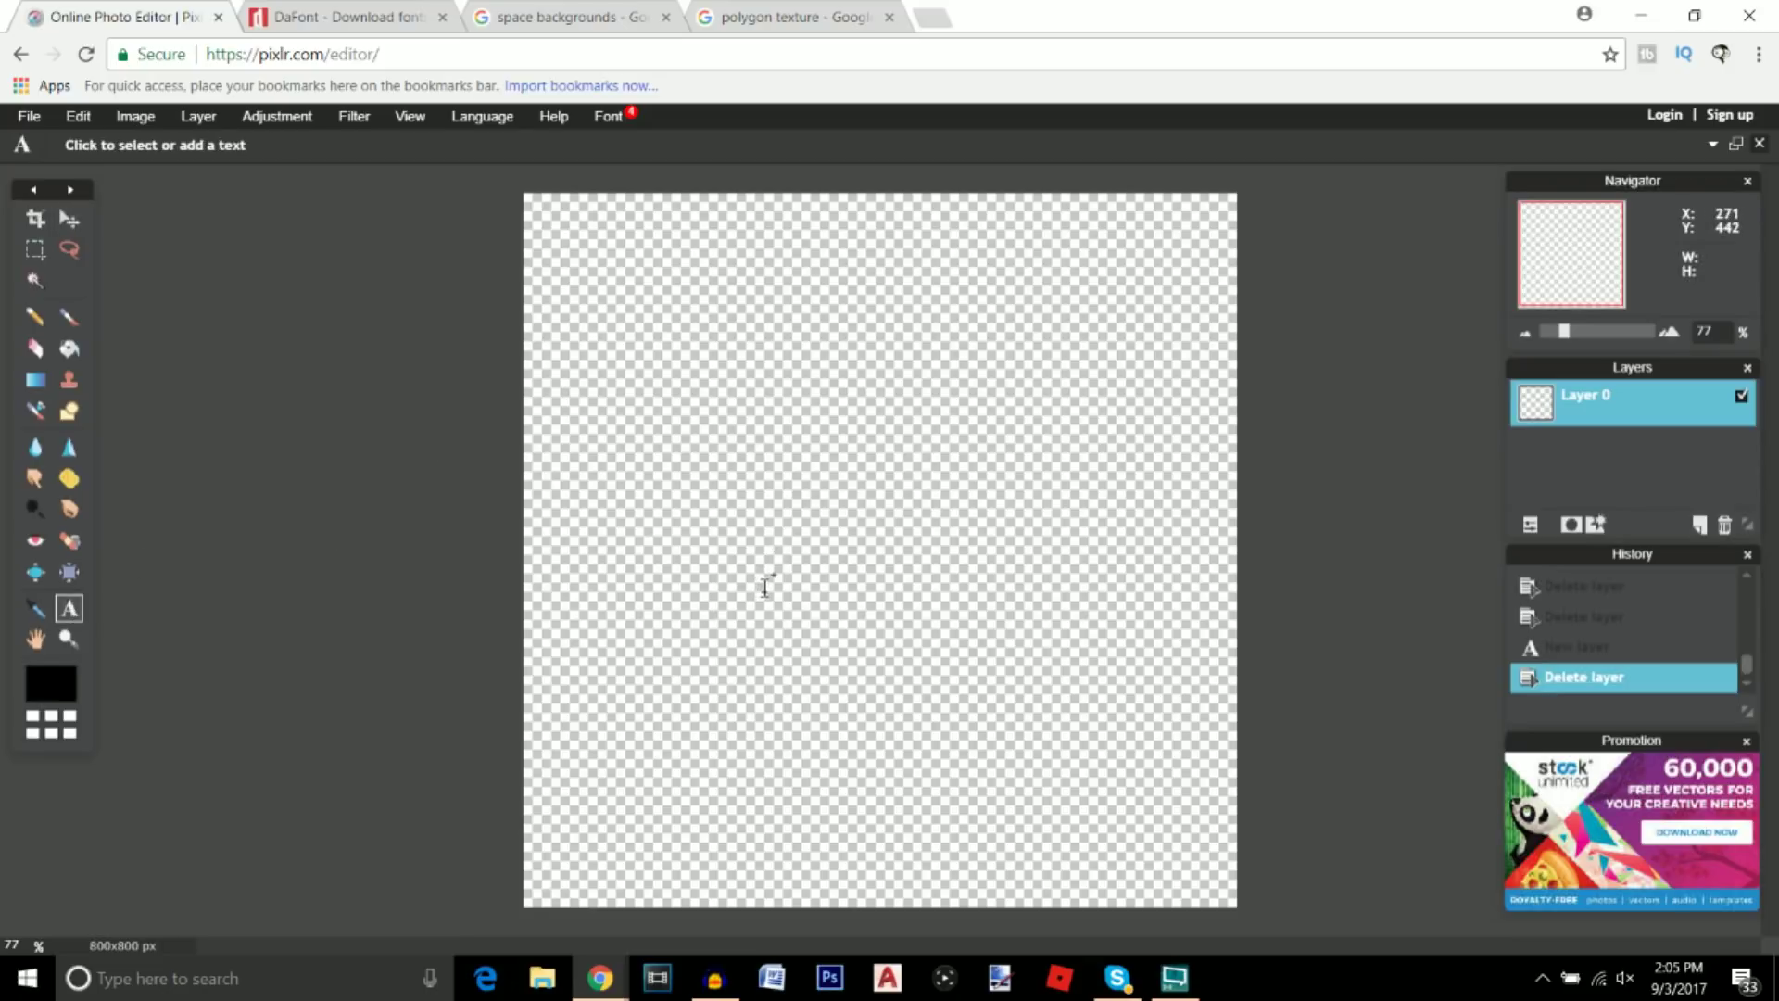
click(768, 591)
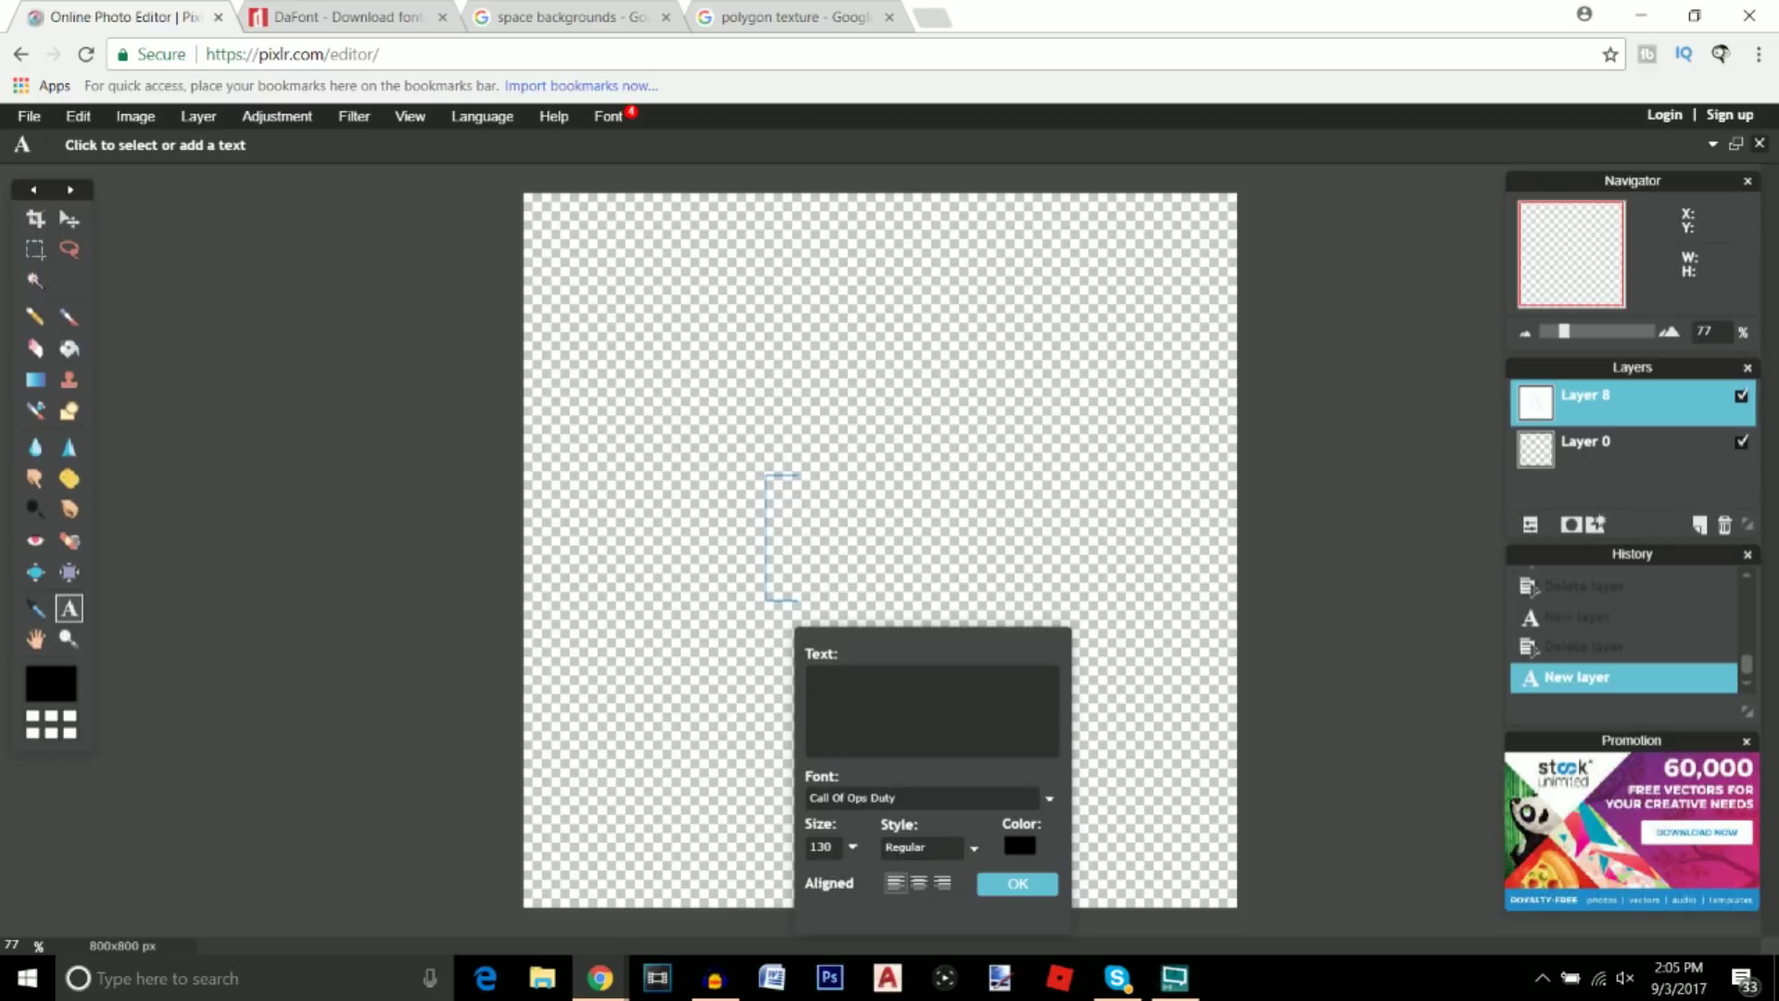
click(352, 17)
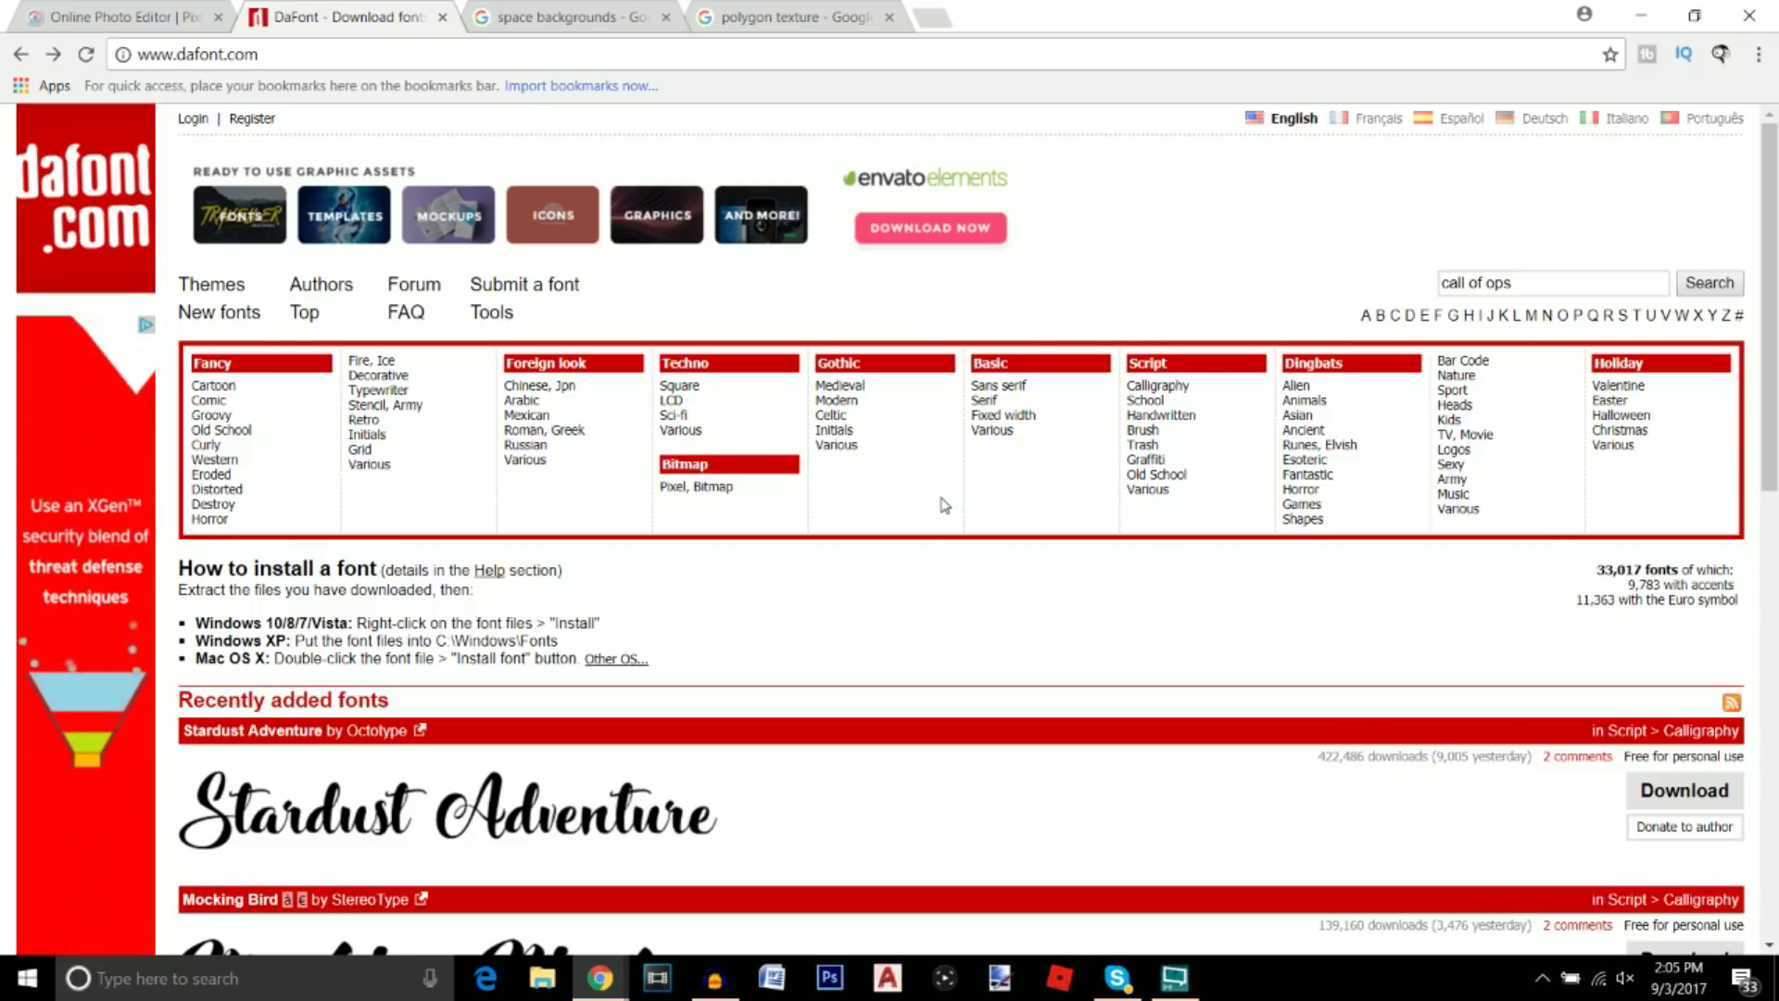
- Search DaFont for 'call of ops', look over the results, and return to Pixlr Editor
drag(1439, 283, 1608, 283)
click(1705, 284)
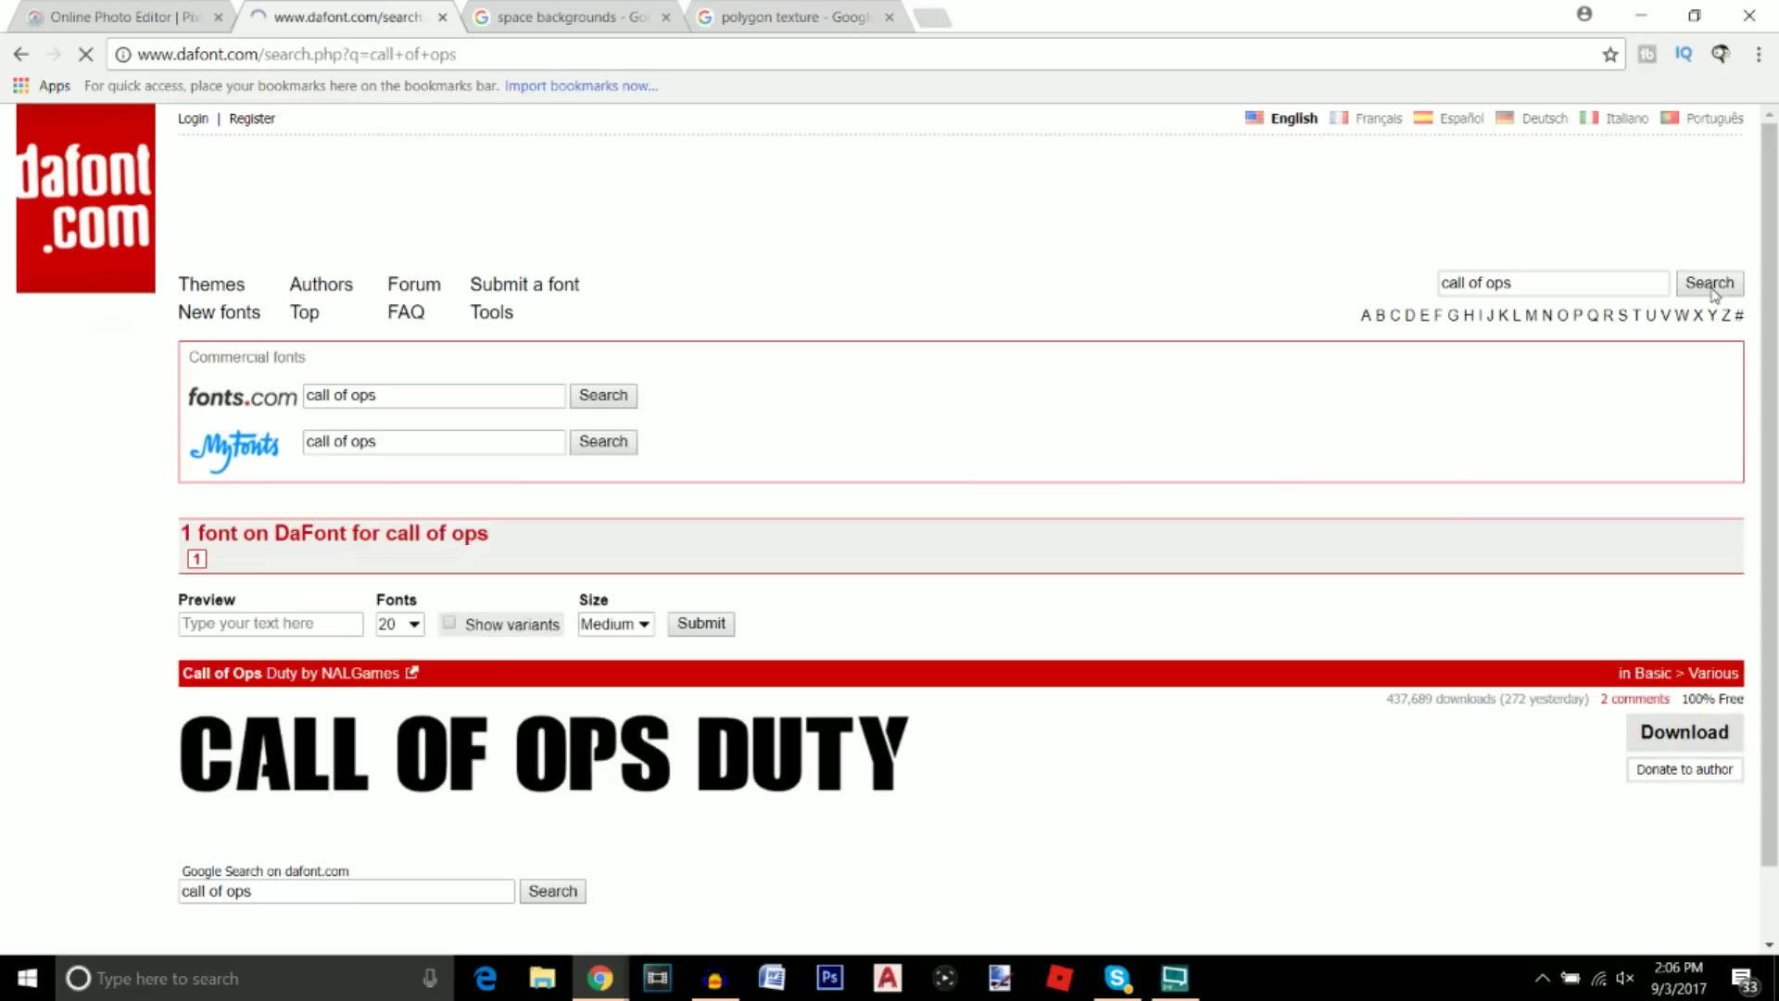
scroll(1003, 620, down, 3)
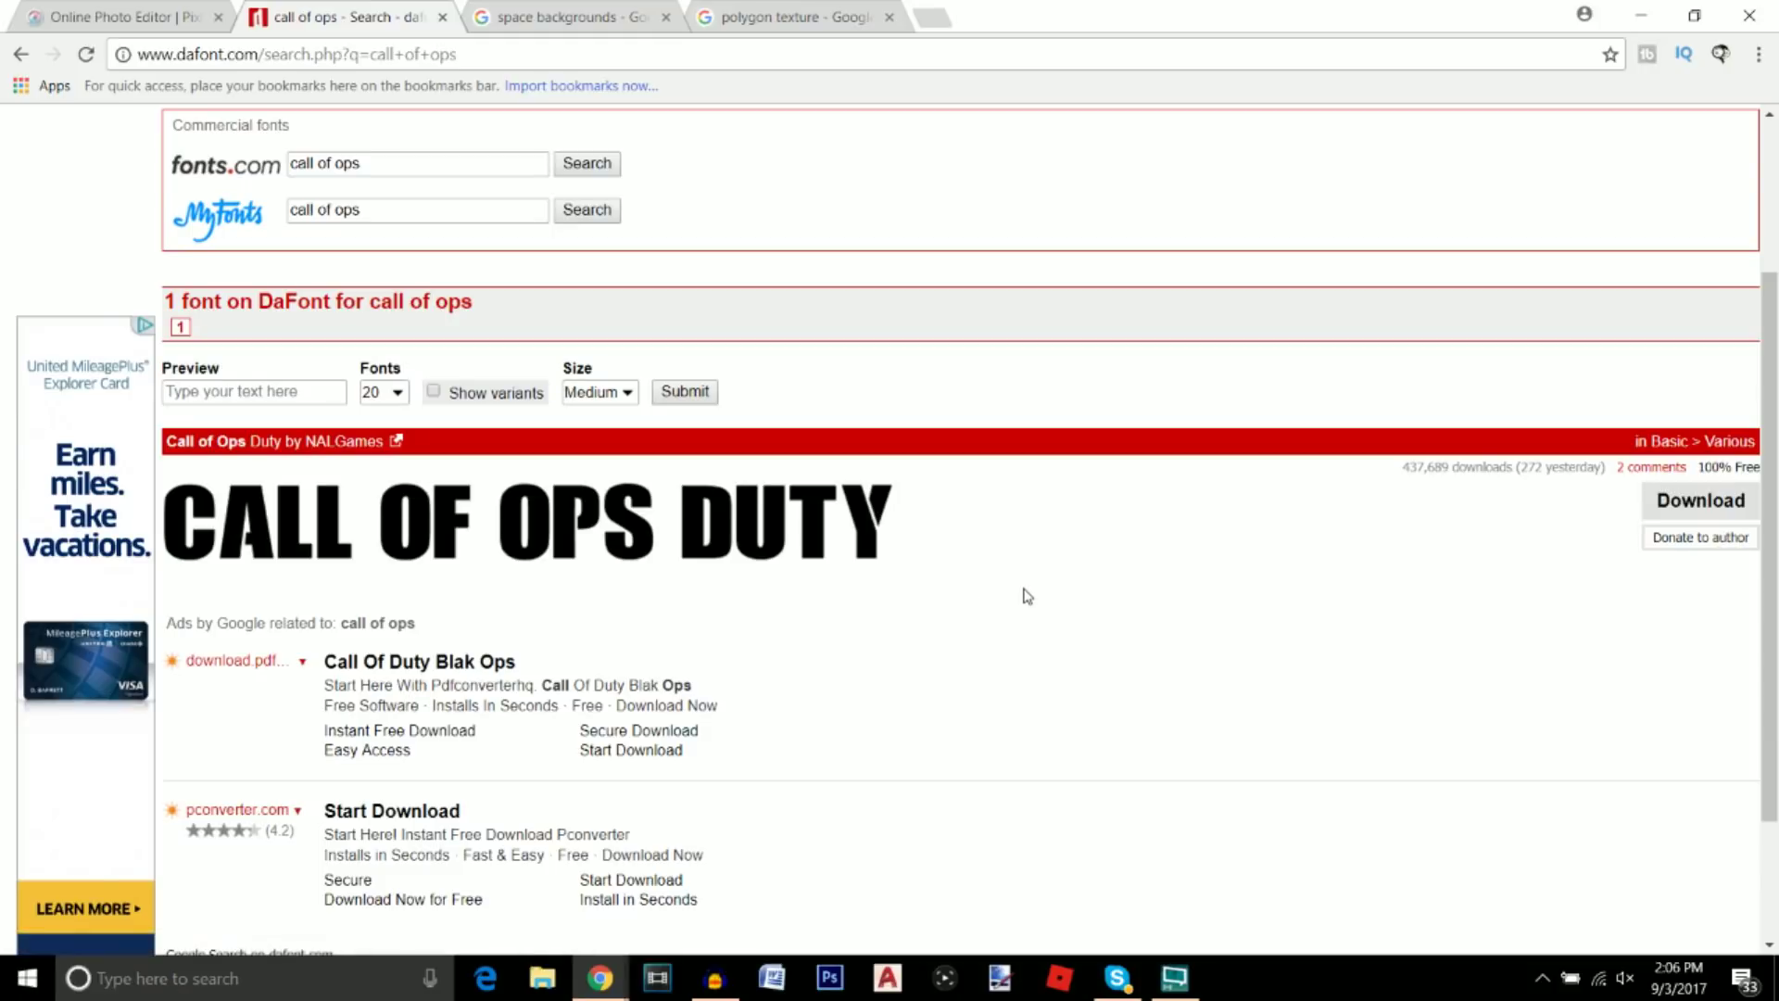
scroll(1027, 598, up, 3)
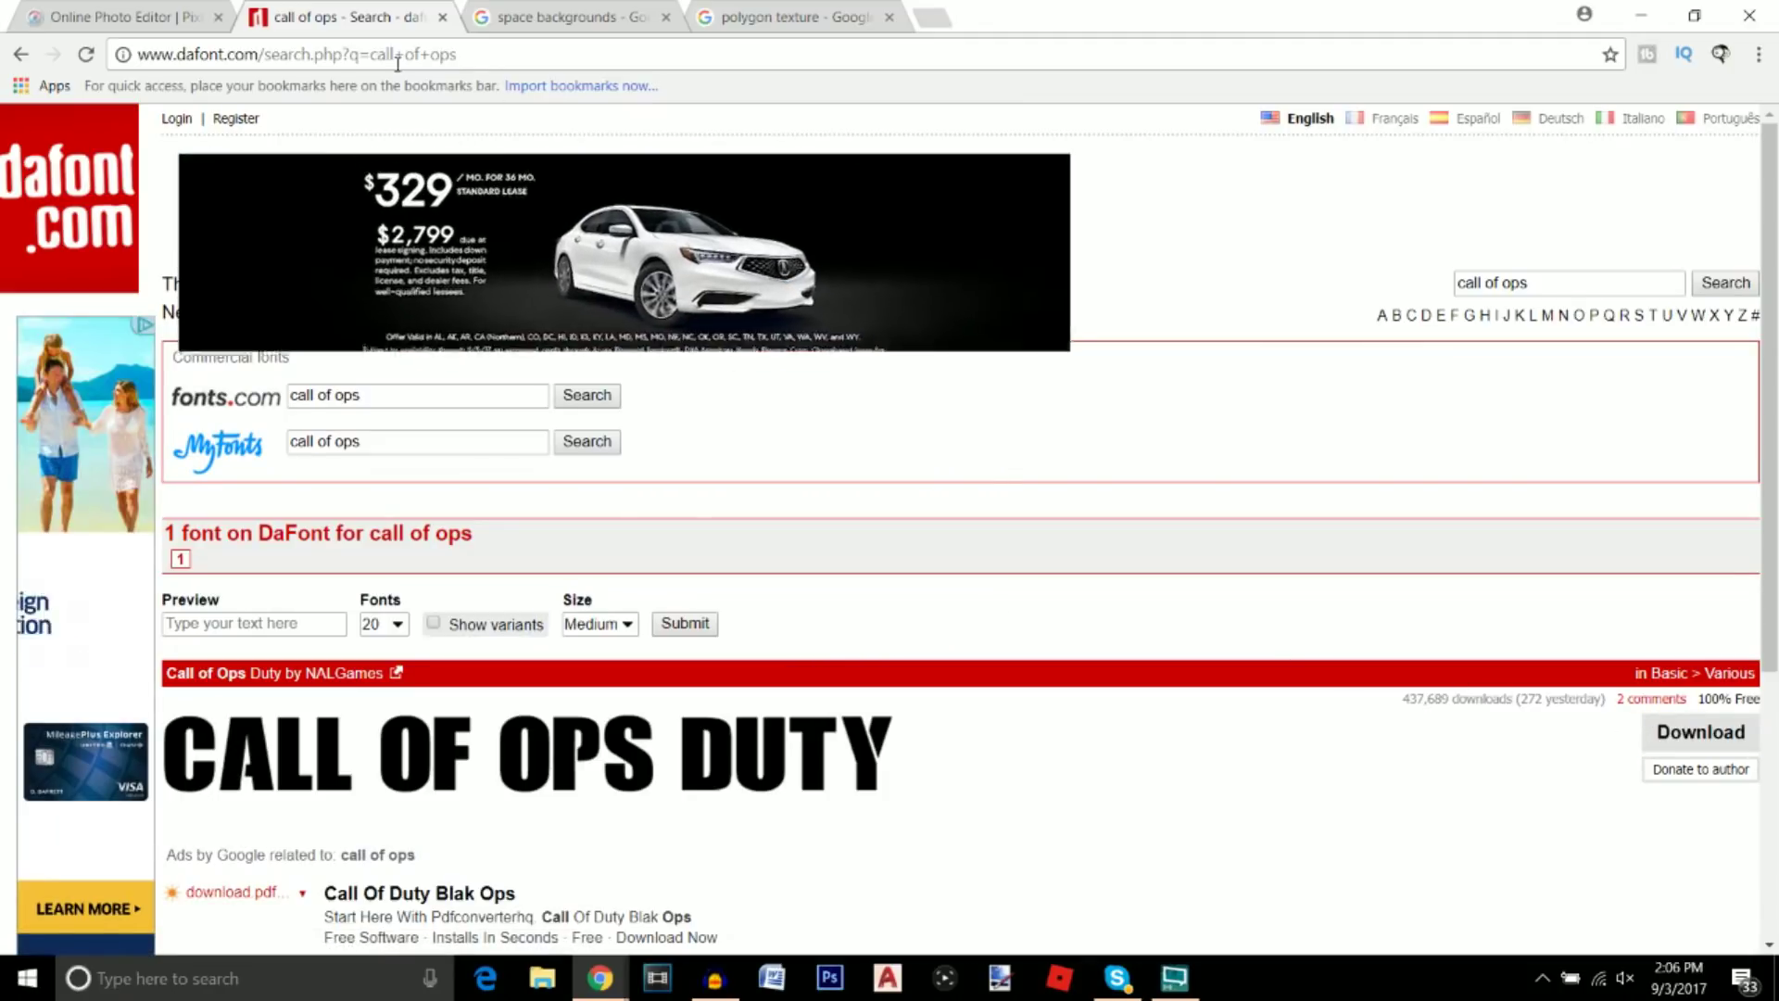
click(129, 18)
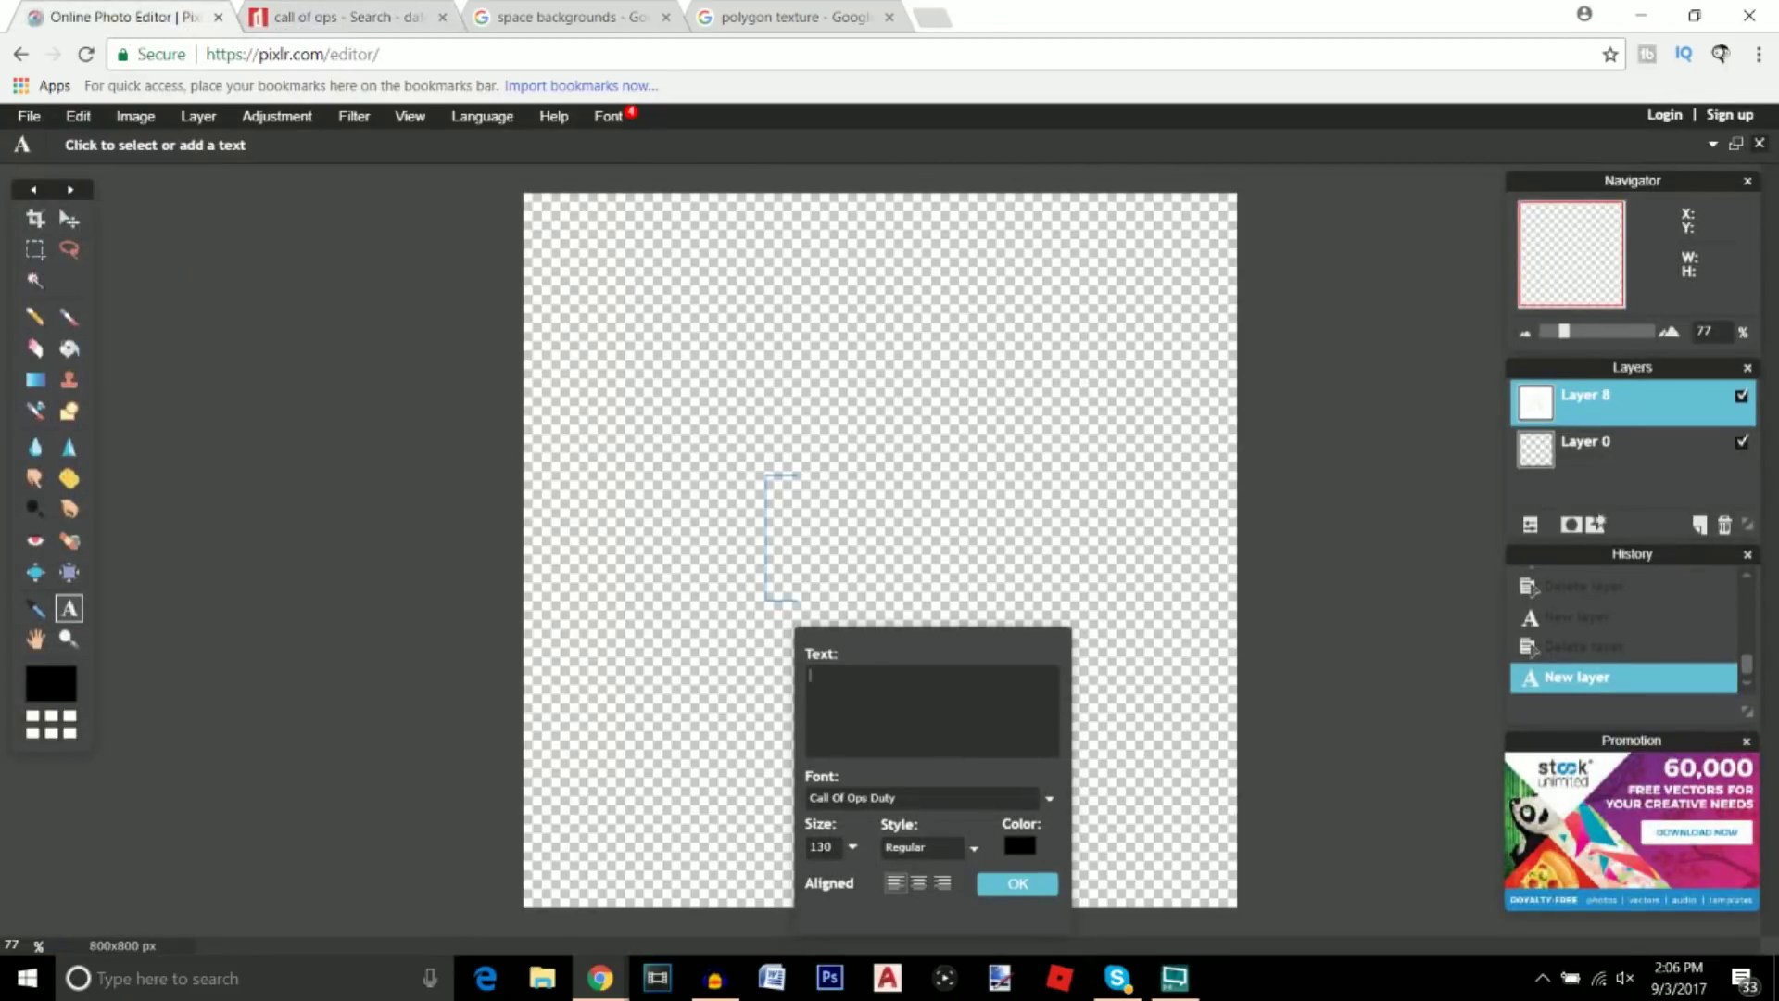
- Set the text colour to pure white
click(1020, 845)
click(756, 408)
drag(756, 408, 742, 289)
click(1142, 694)
- Type the letter A, drag it right and slightly down into place, and confirm the text
text(H)
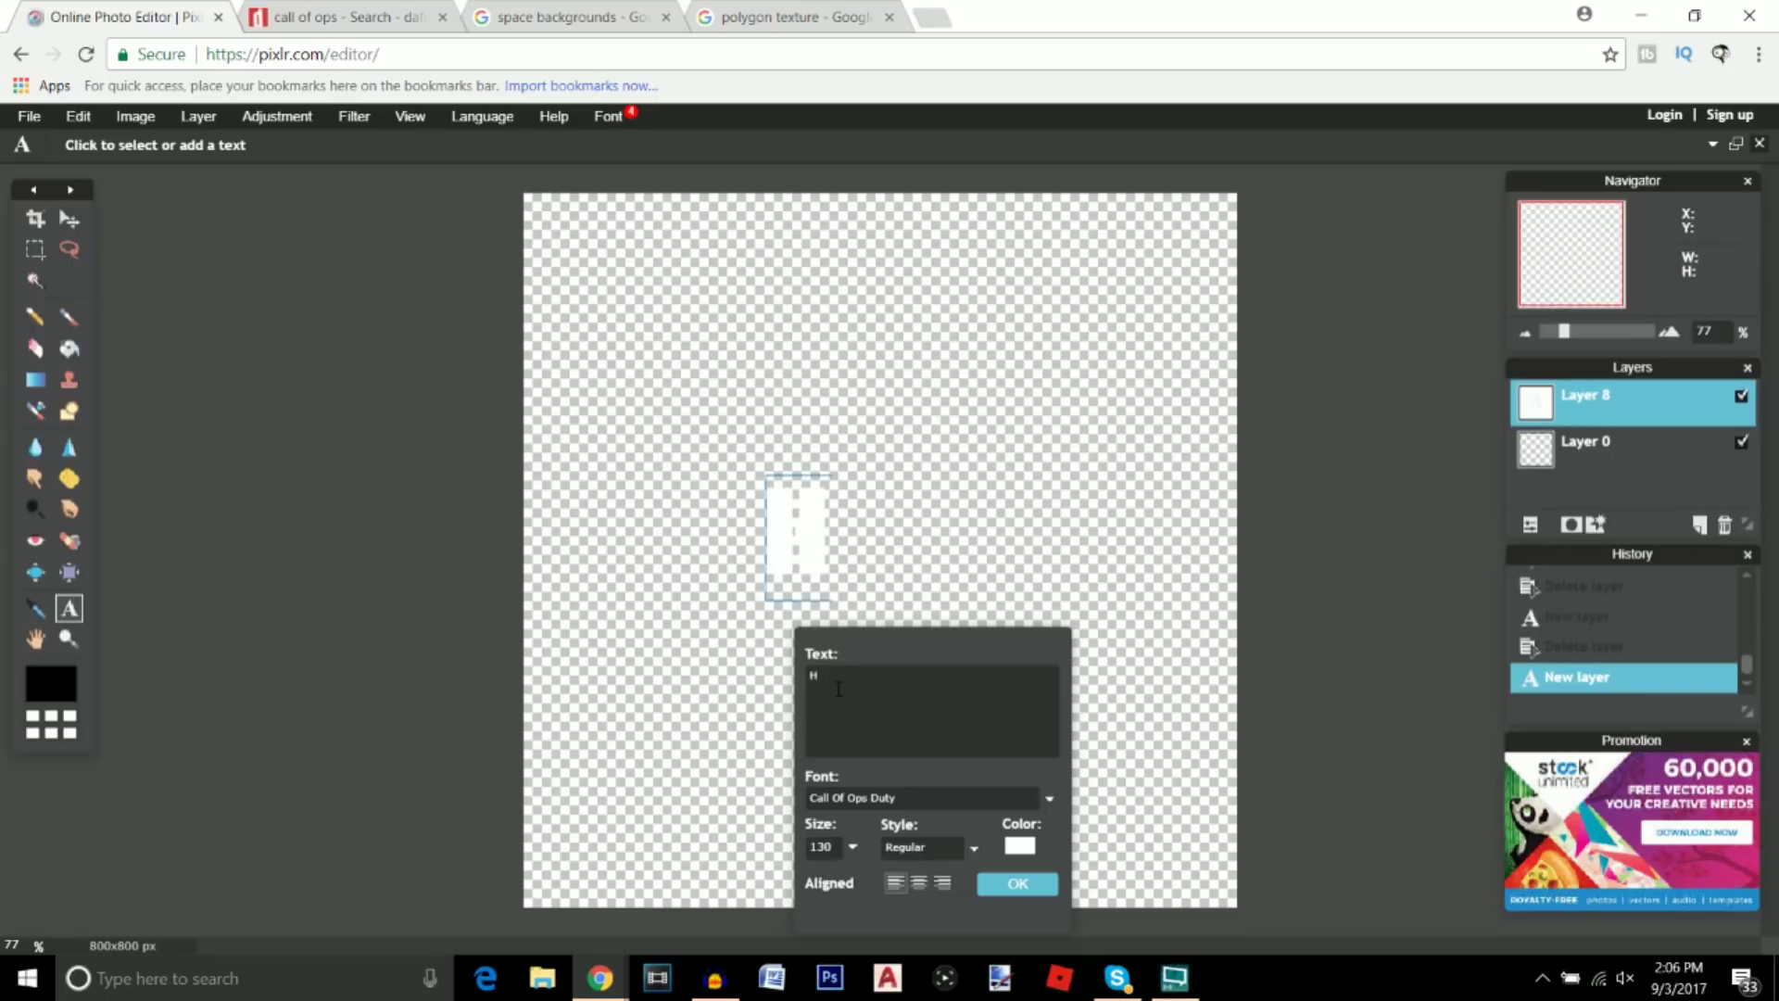
key(BackSpace)
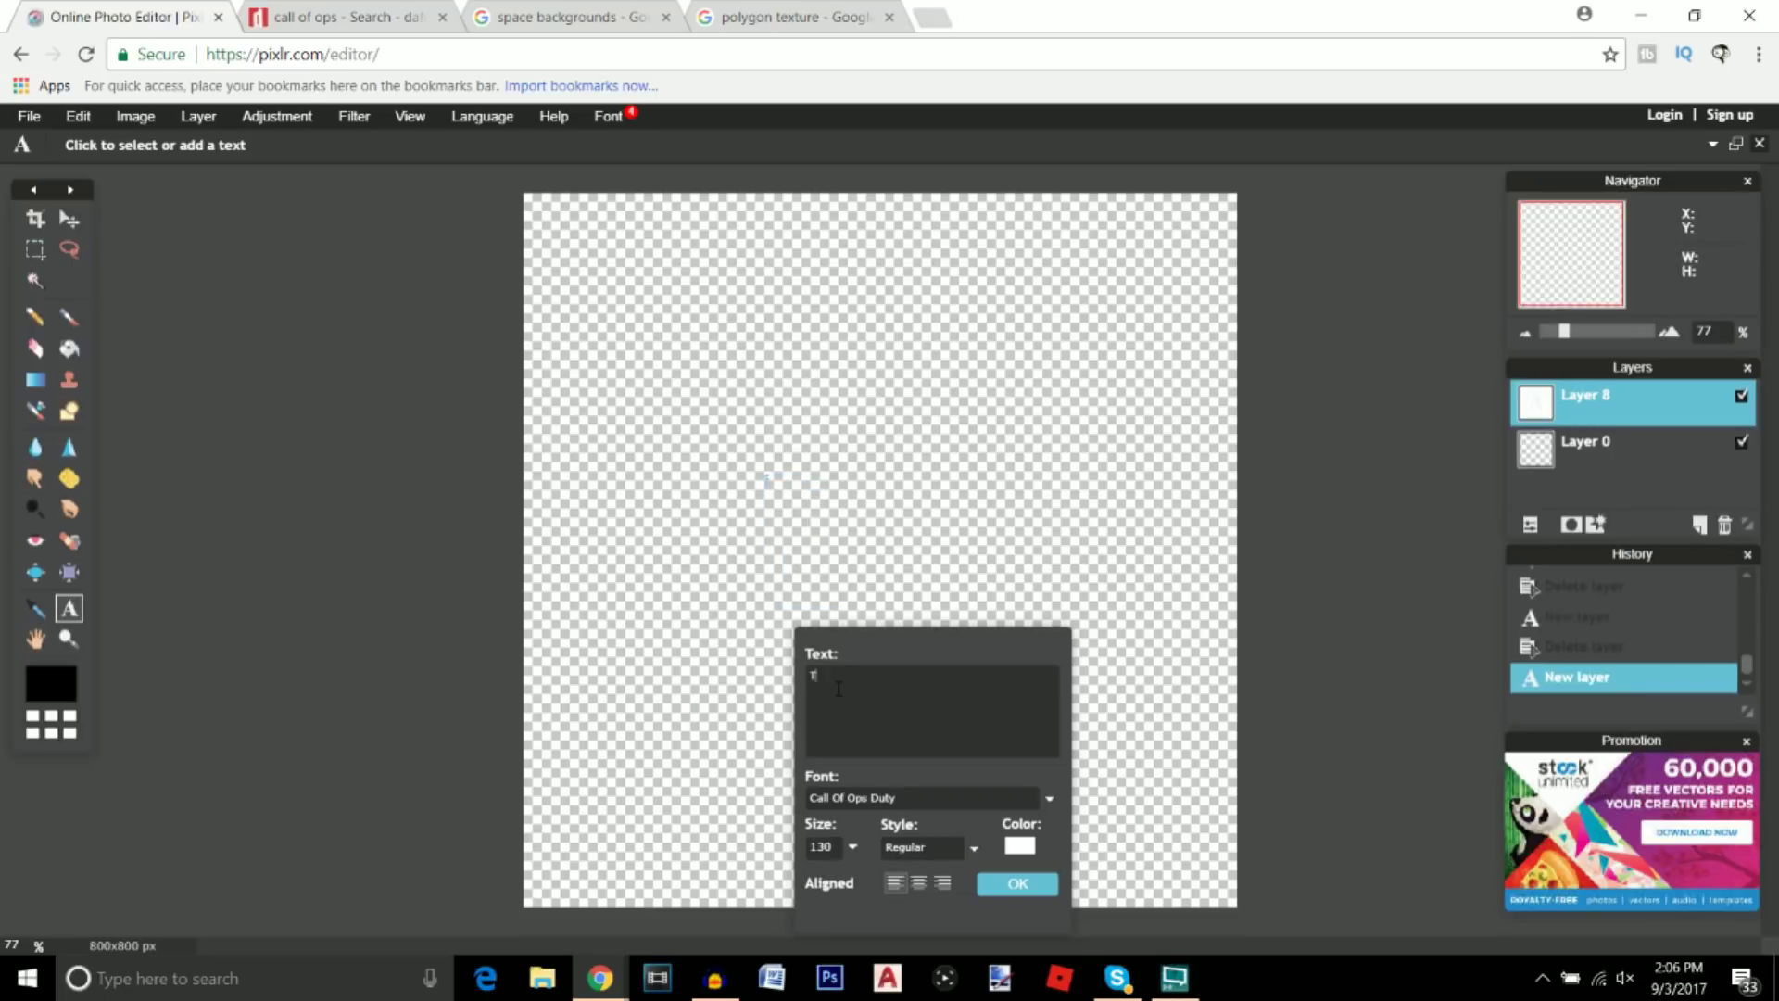
key(BackSpace)
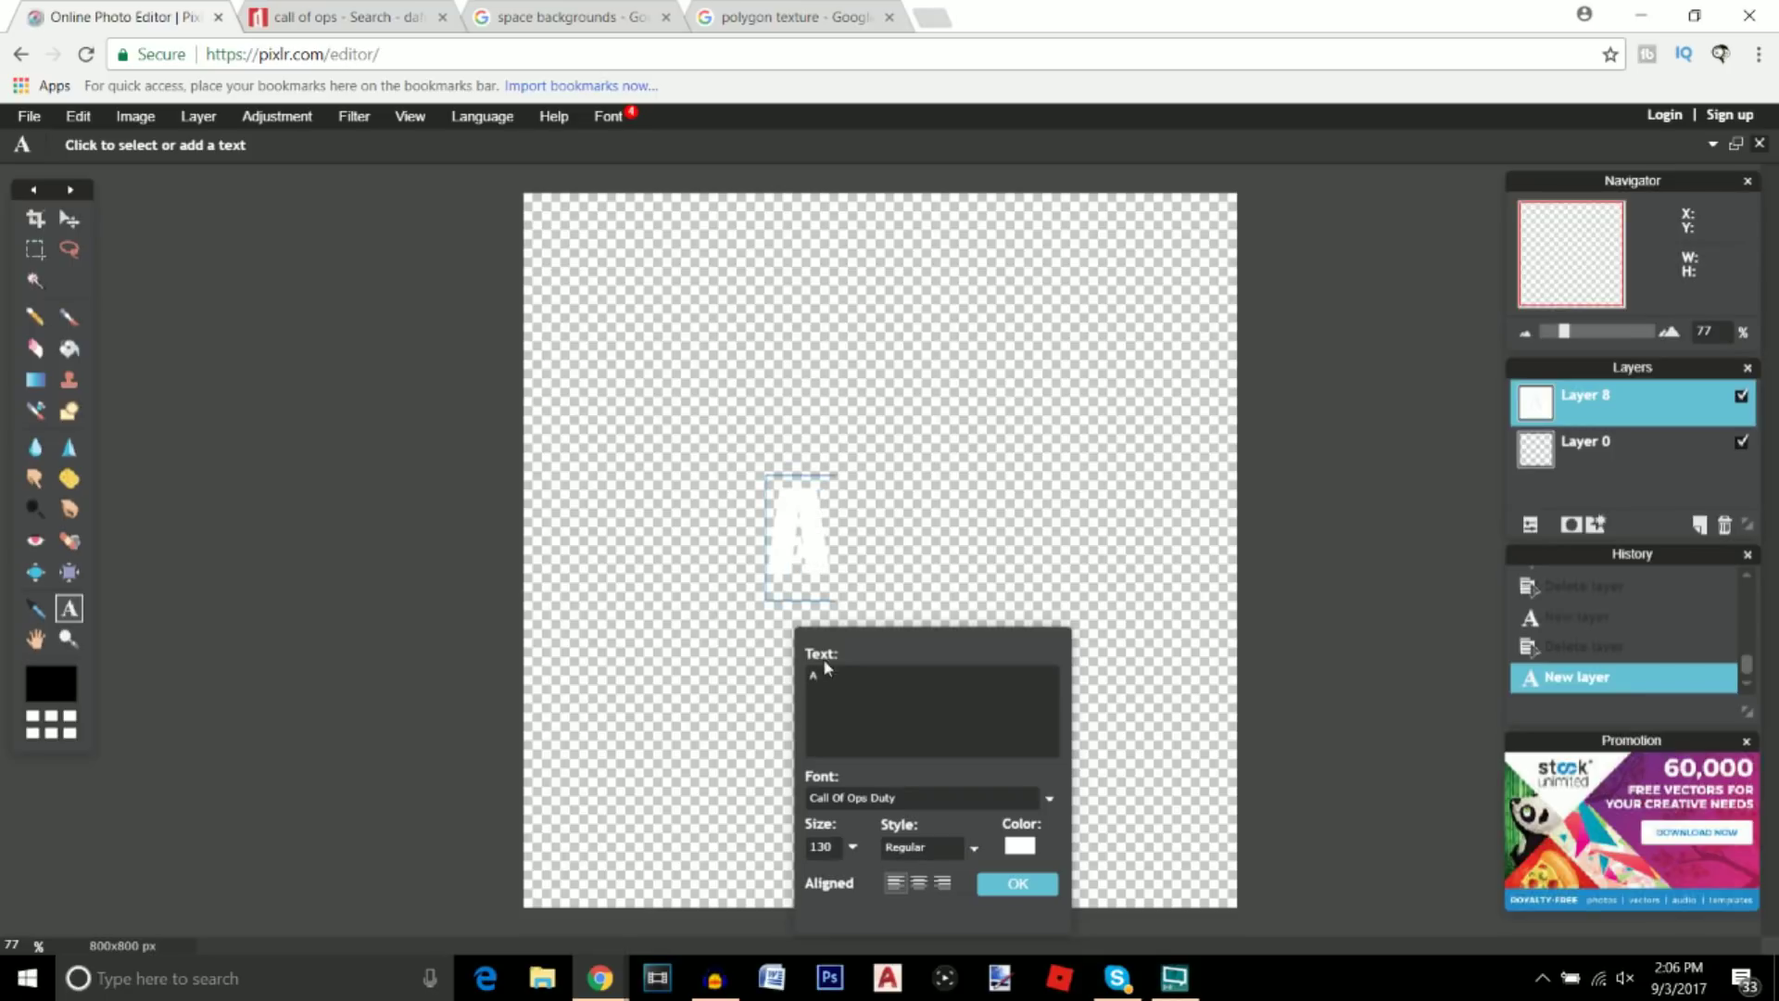
drag(848, 652, 965, 559)
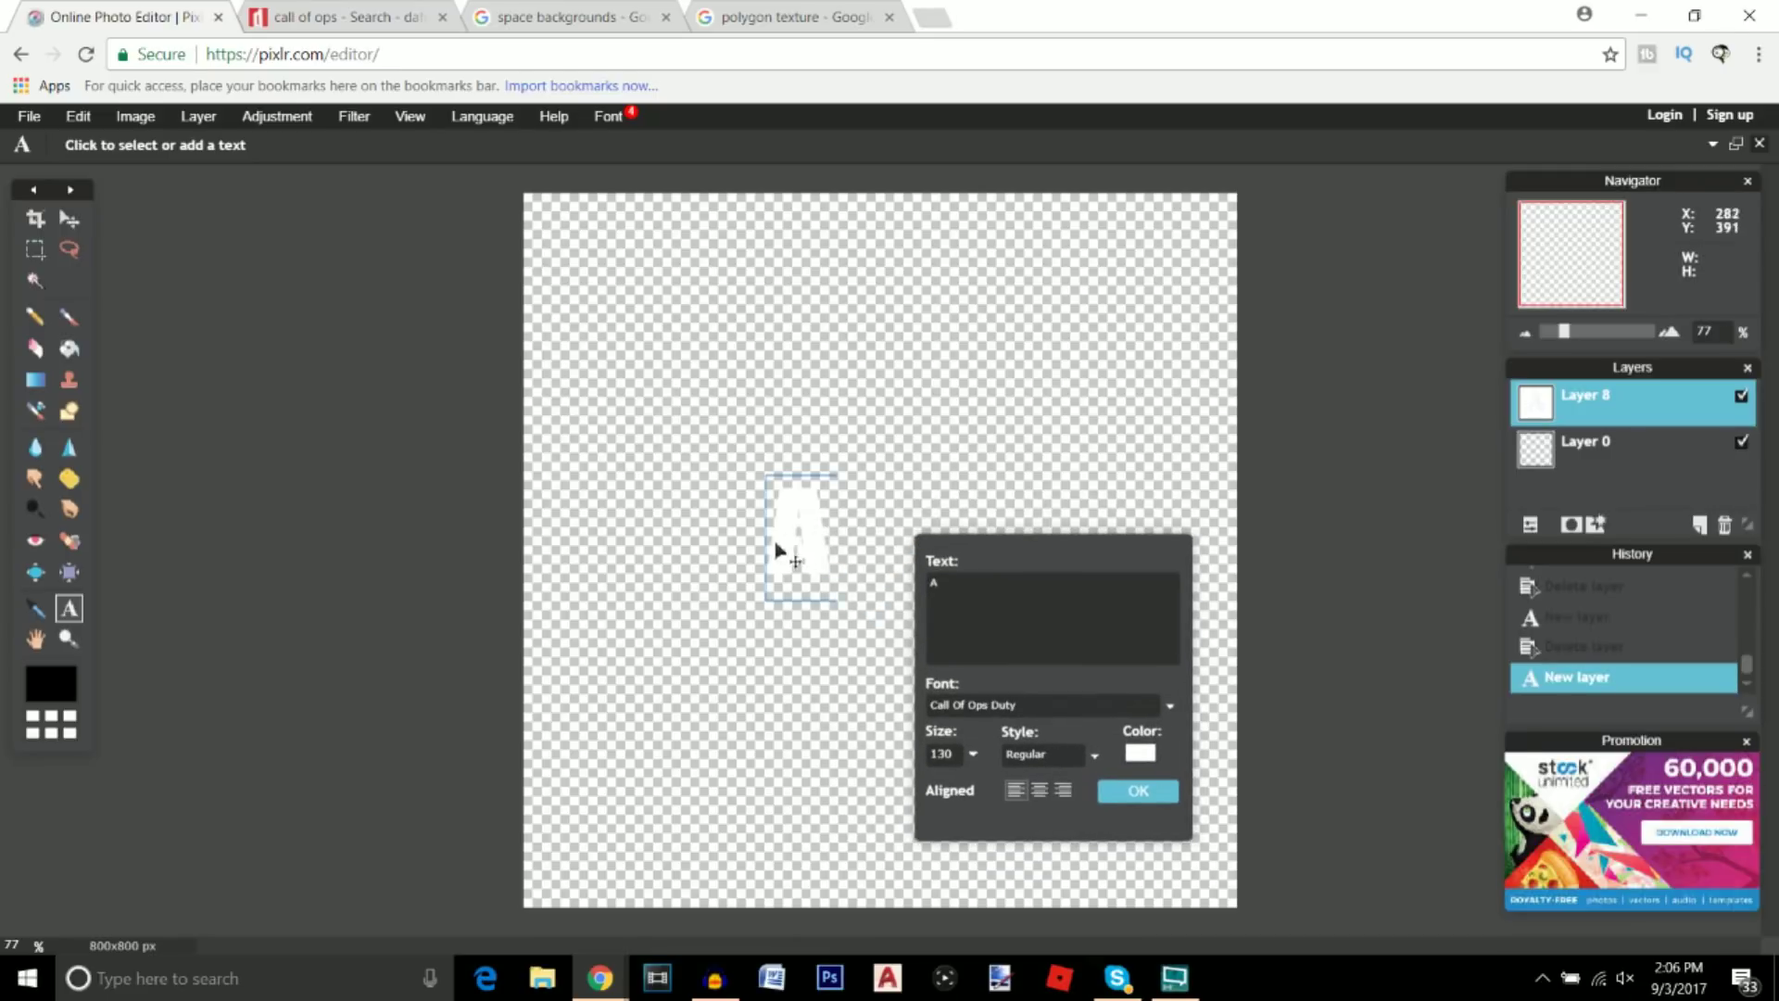
drag(810, 552, 858, 569)
mouse_move(985, 588)
mouse_down()
mouse_move(1022, 546)
mouse_move(1017, 579)
mouse_up()
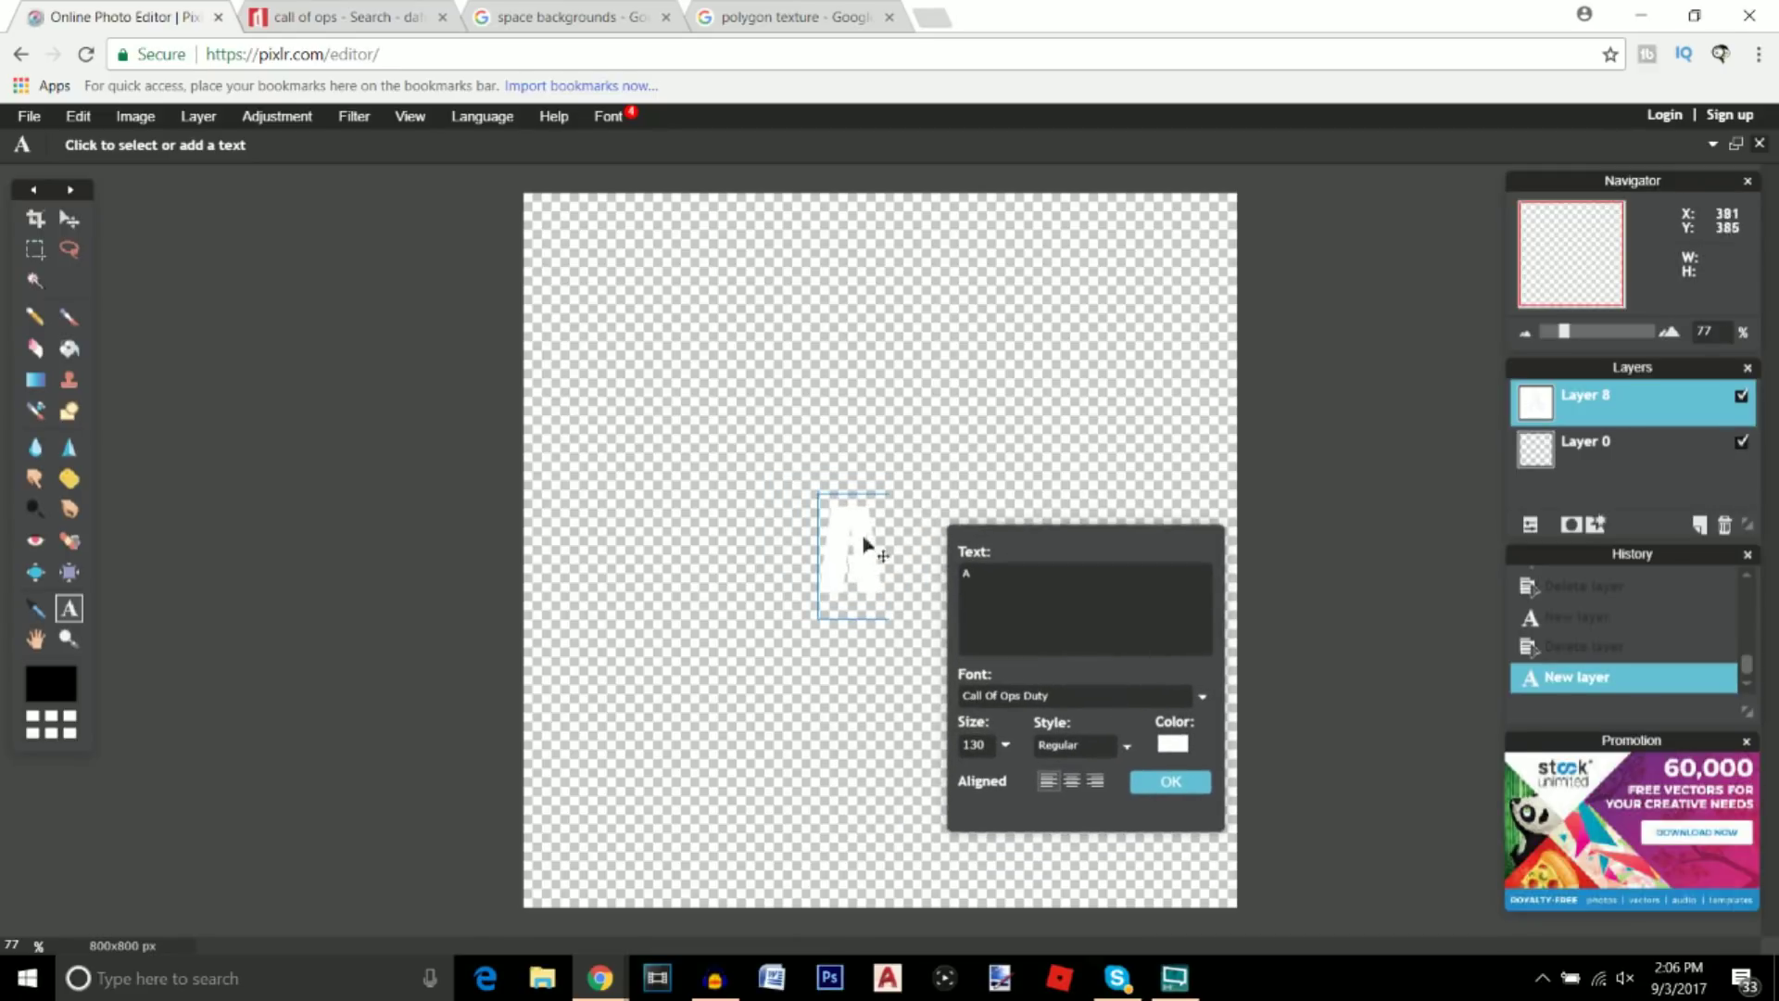
click(1166, 781)
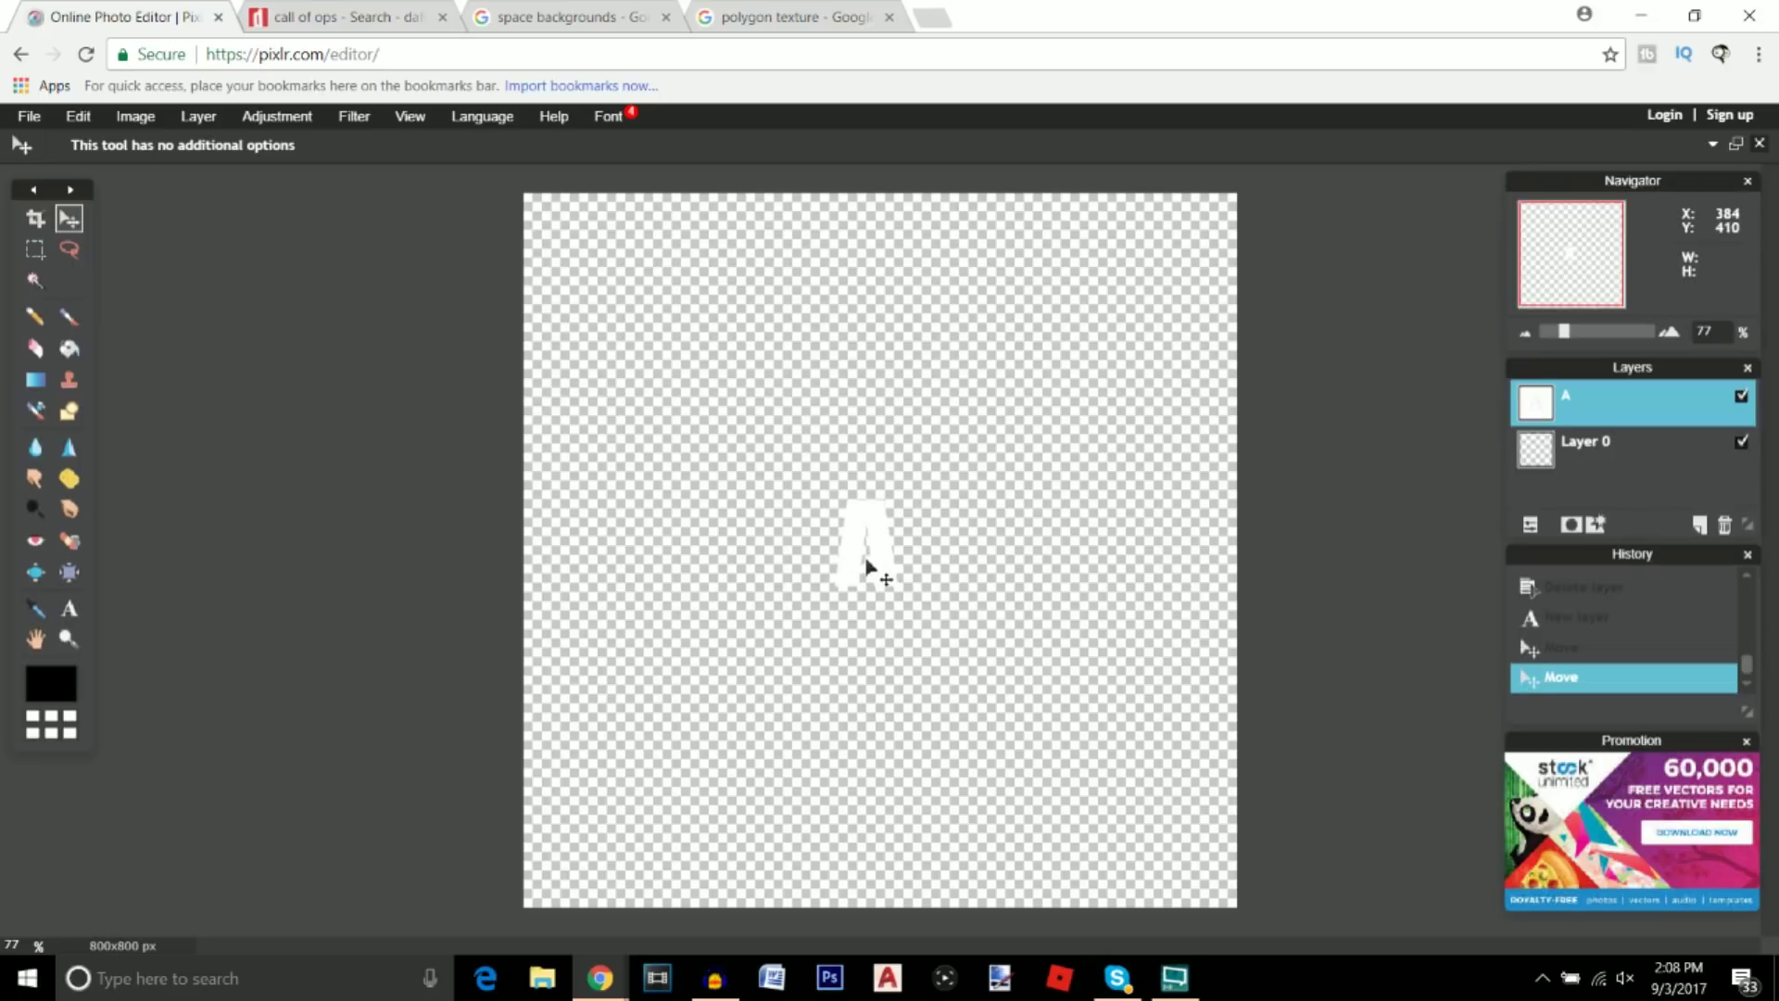
- Nudge the A slightly down and rasterize the A text layer
mouse_move(889, 567)
mouse_down()
mouse_move(861, 574)
mouse_move(887, 578)
mouse_up()
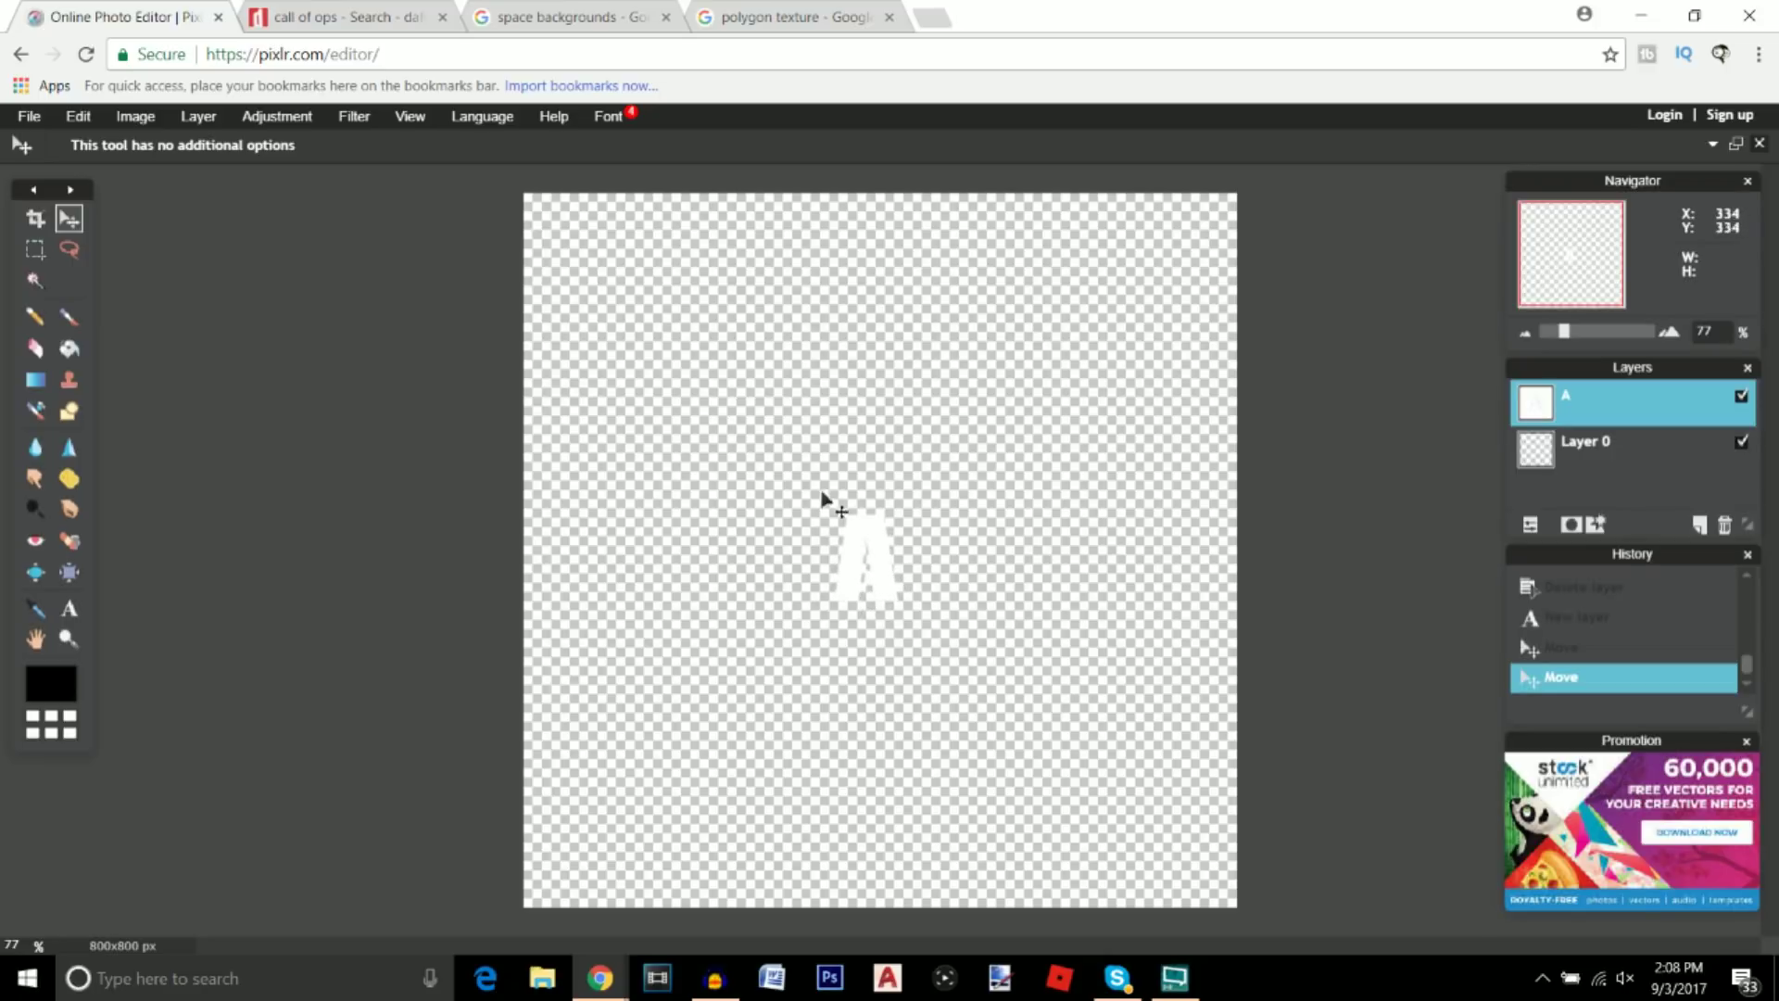
right_click(1626, 427)
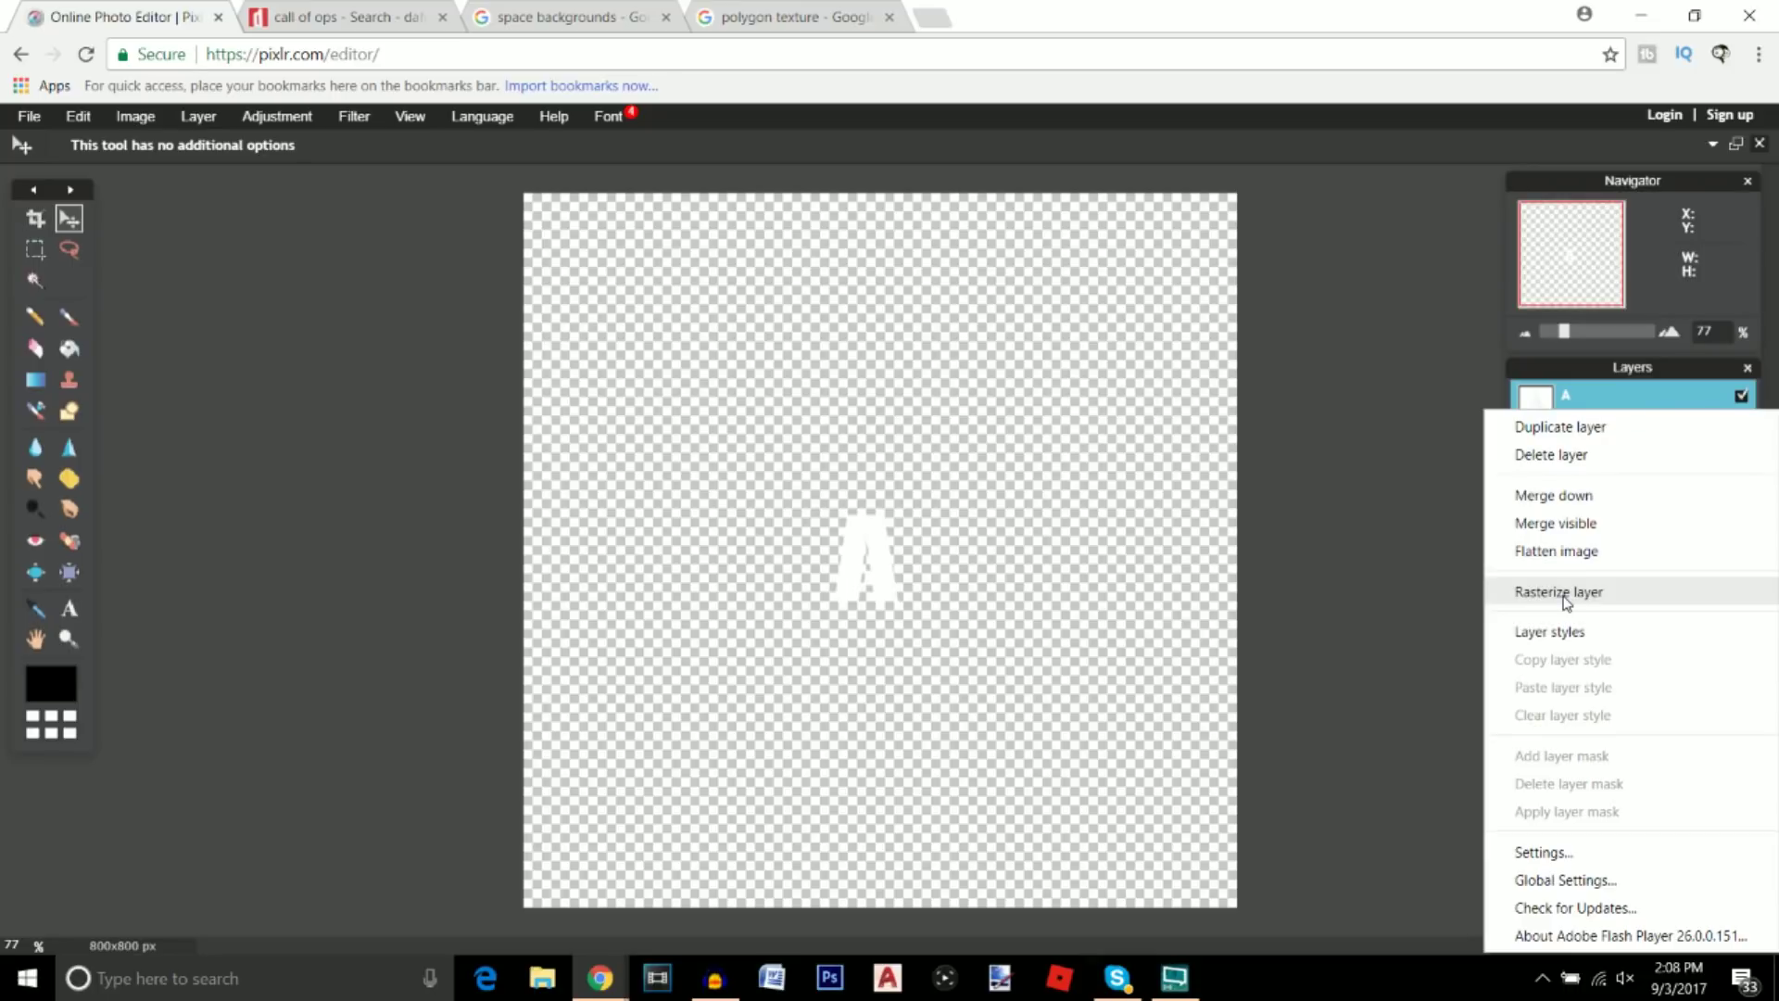
click(1566, 598)
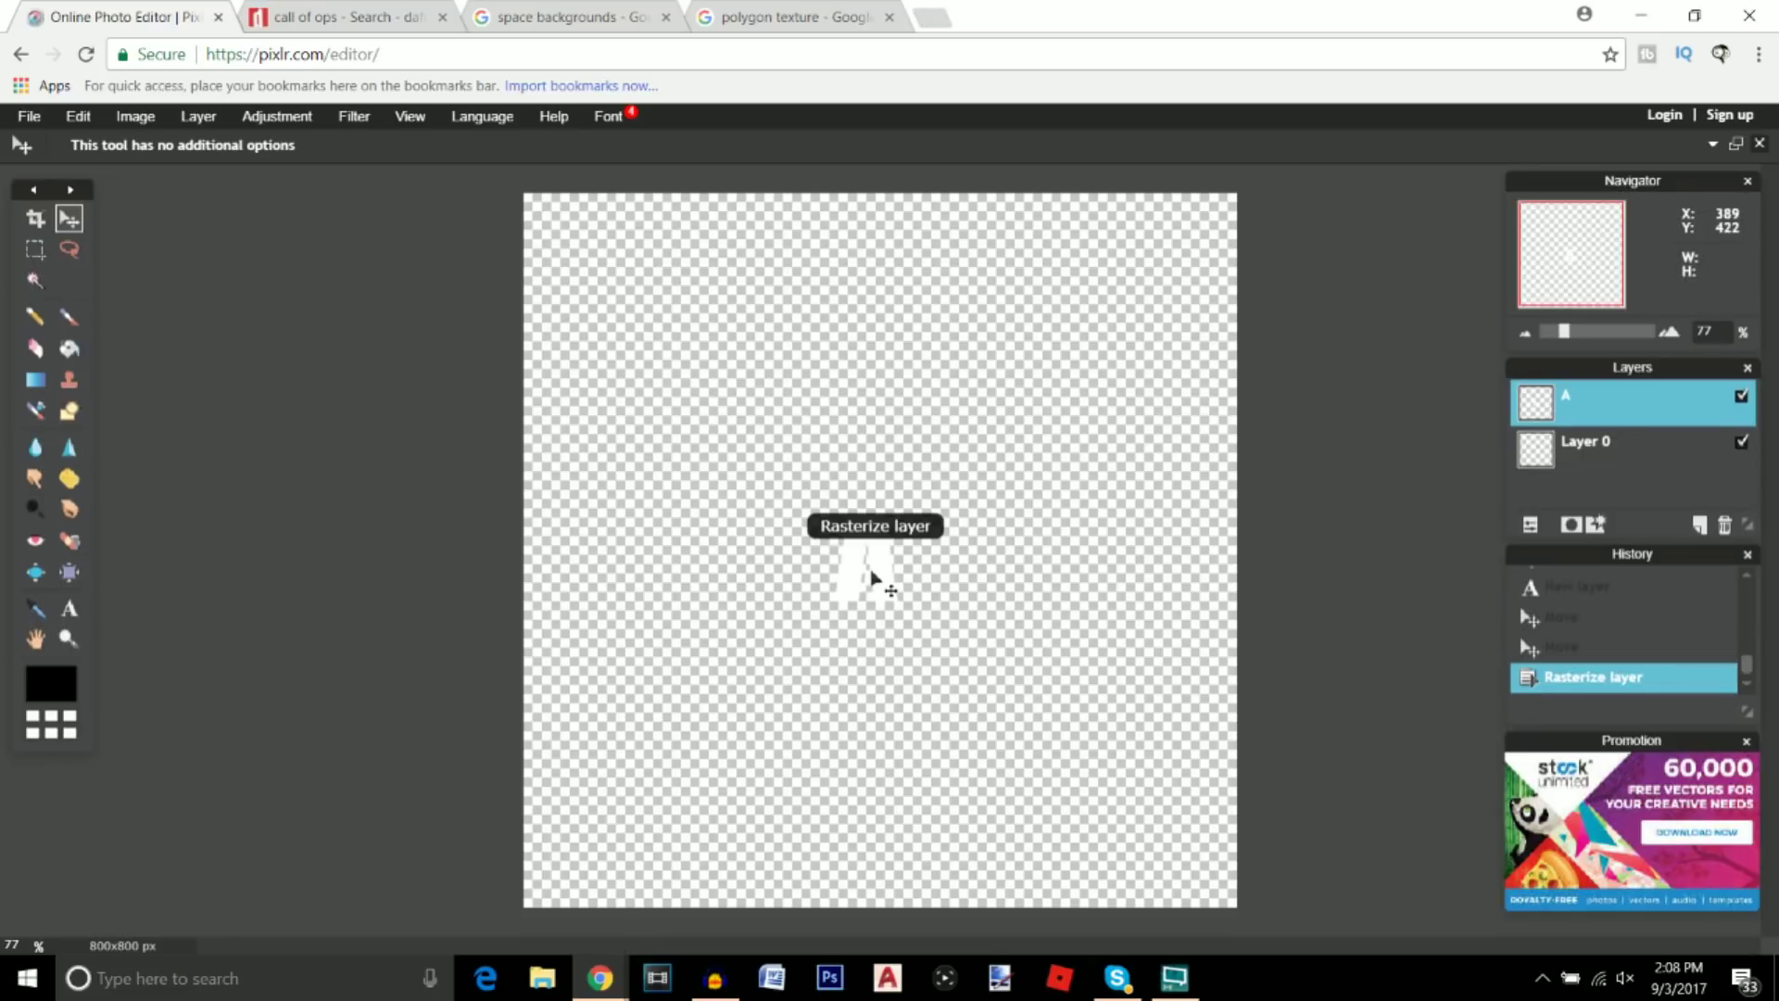
- Free-transform the A to fill most of the canvas, narrower and tilted clockwise, then recentre it
click(79, 117)
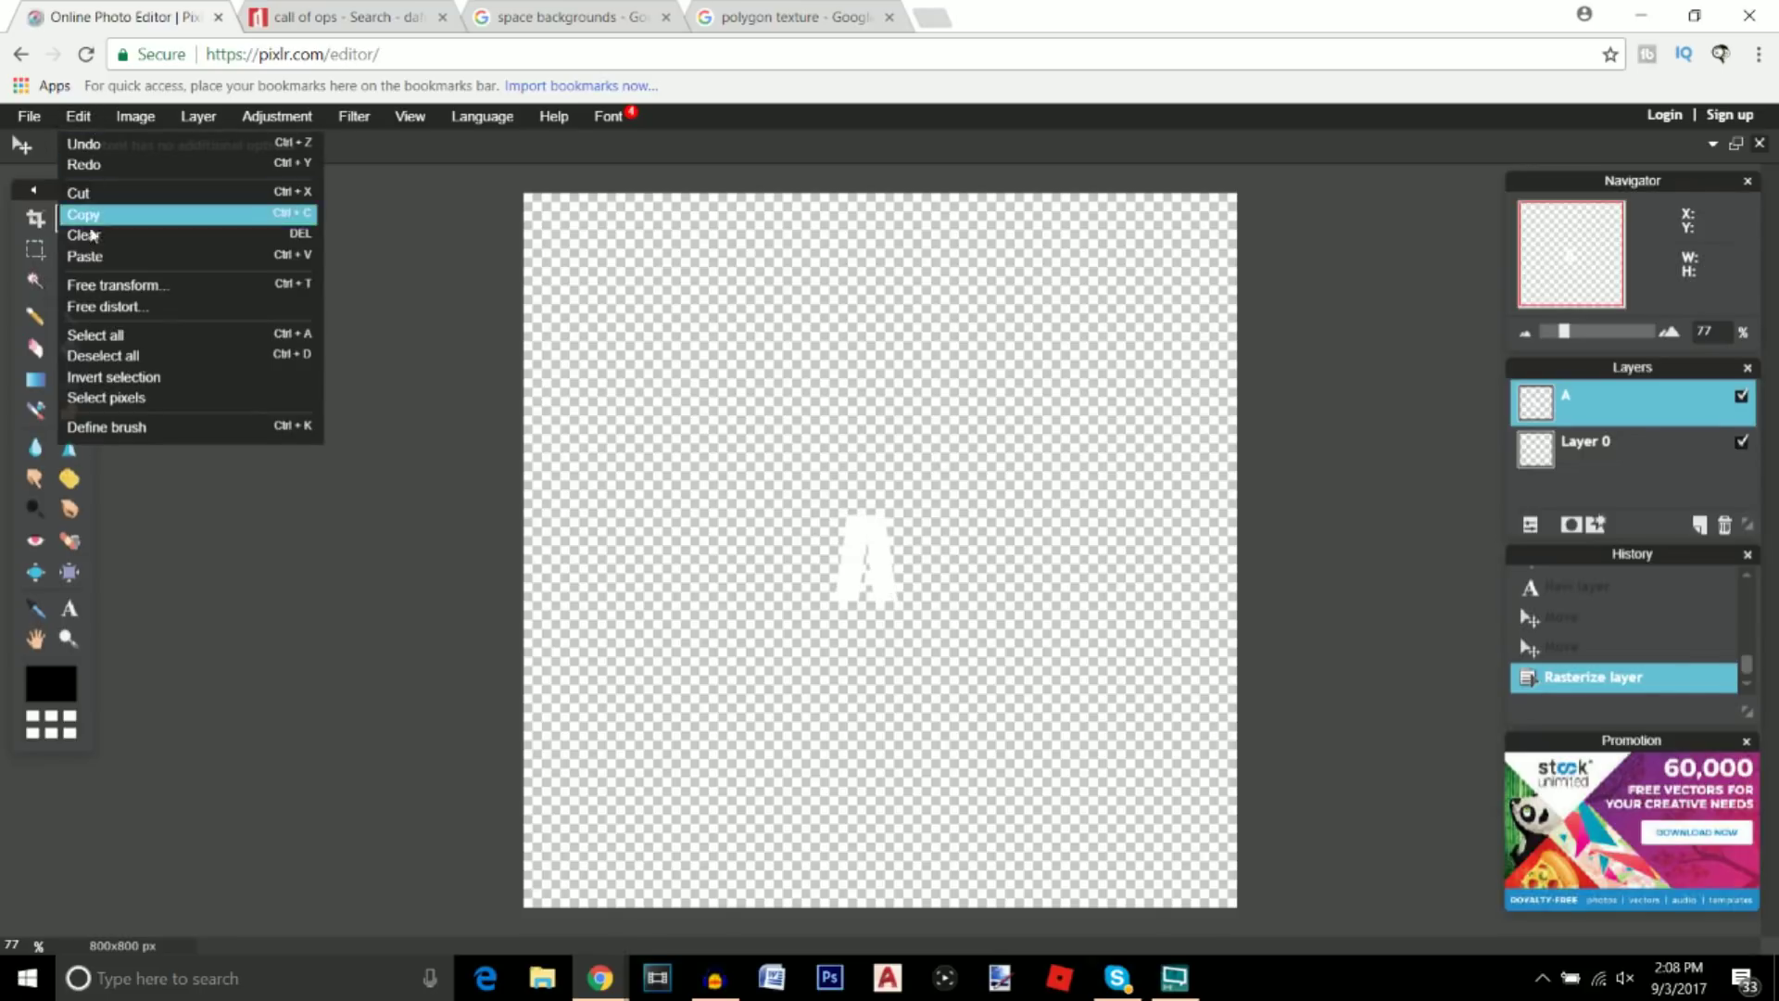
click(107, 285)
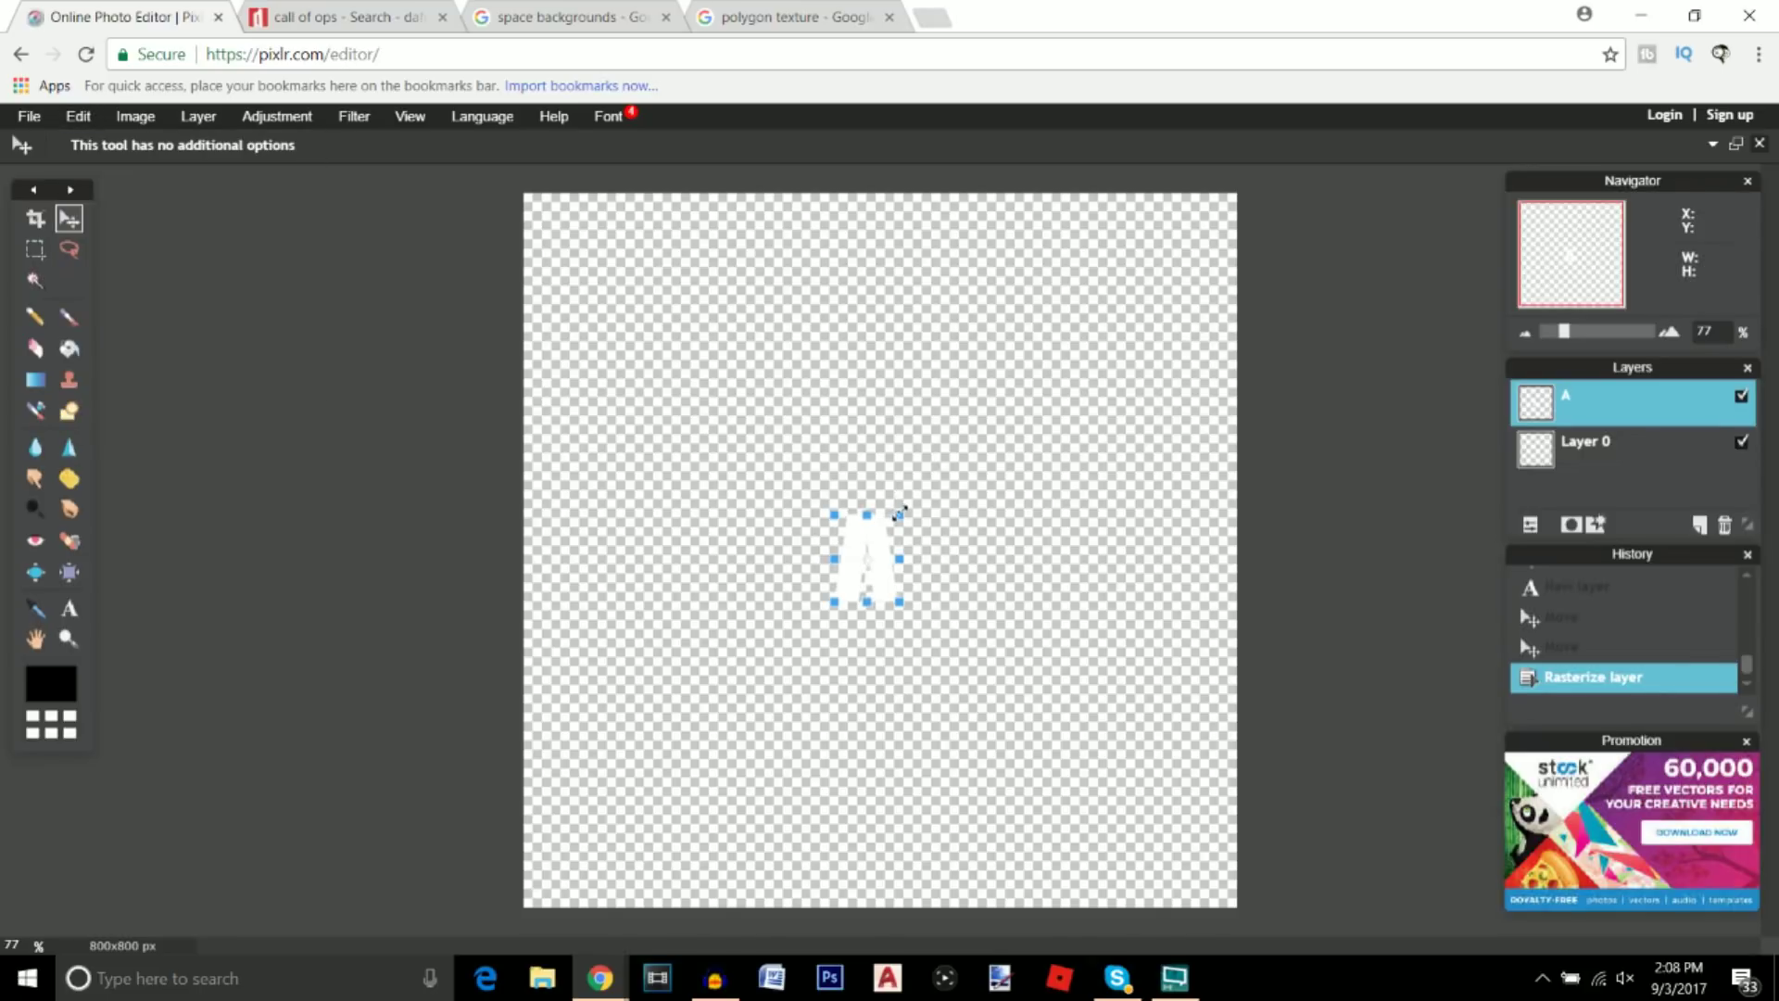
drag(899, 514, 1061, 267)
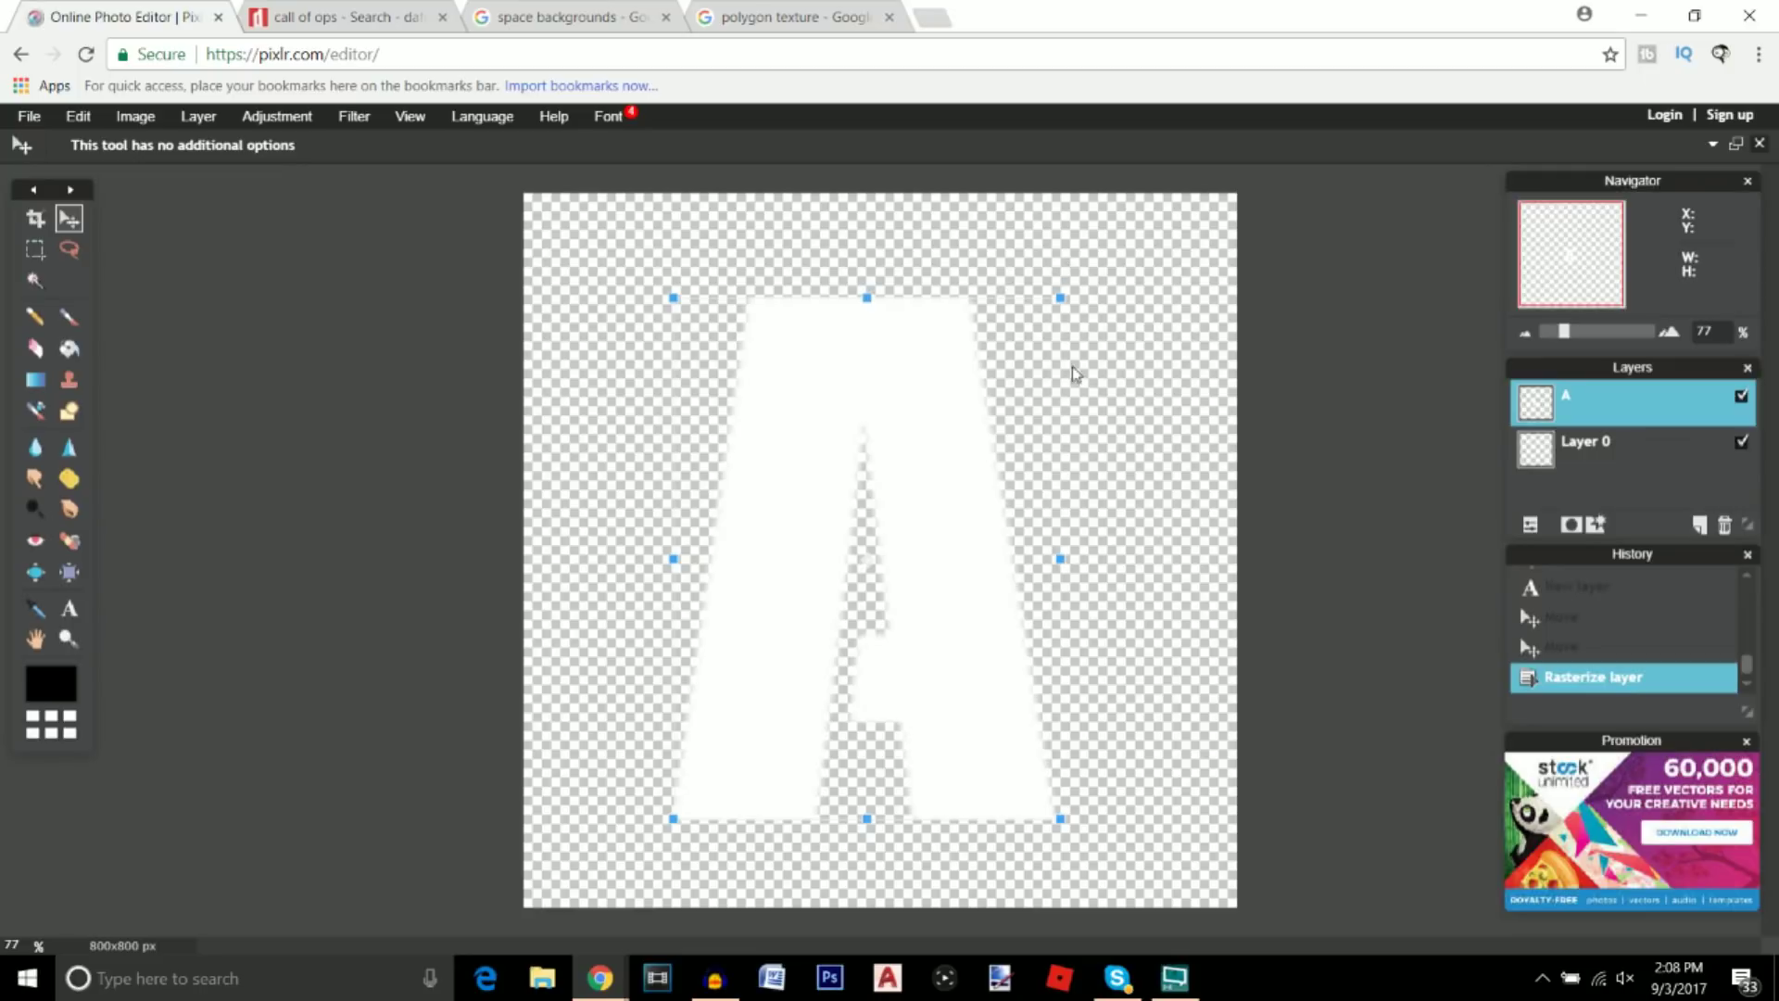
drag(1061, 559, 1033, 561)
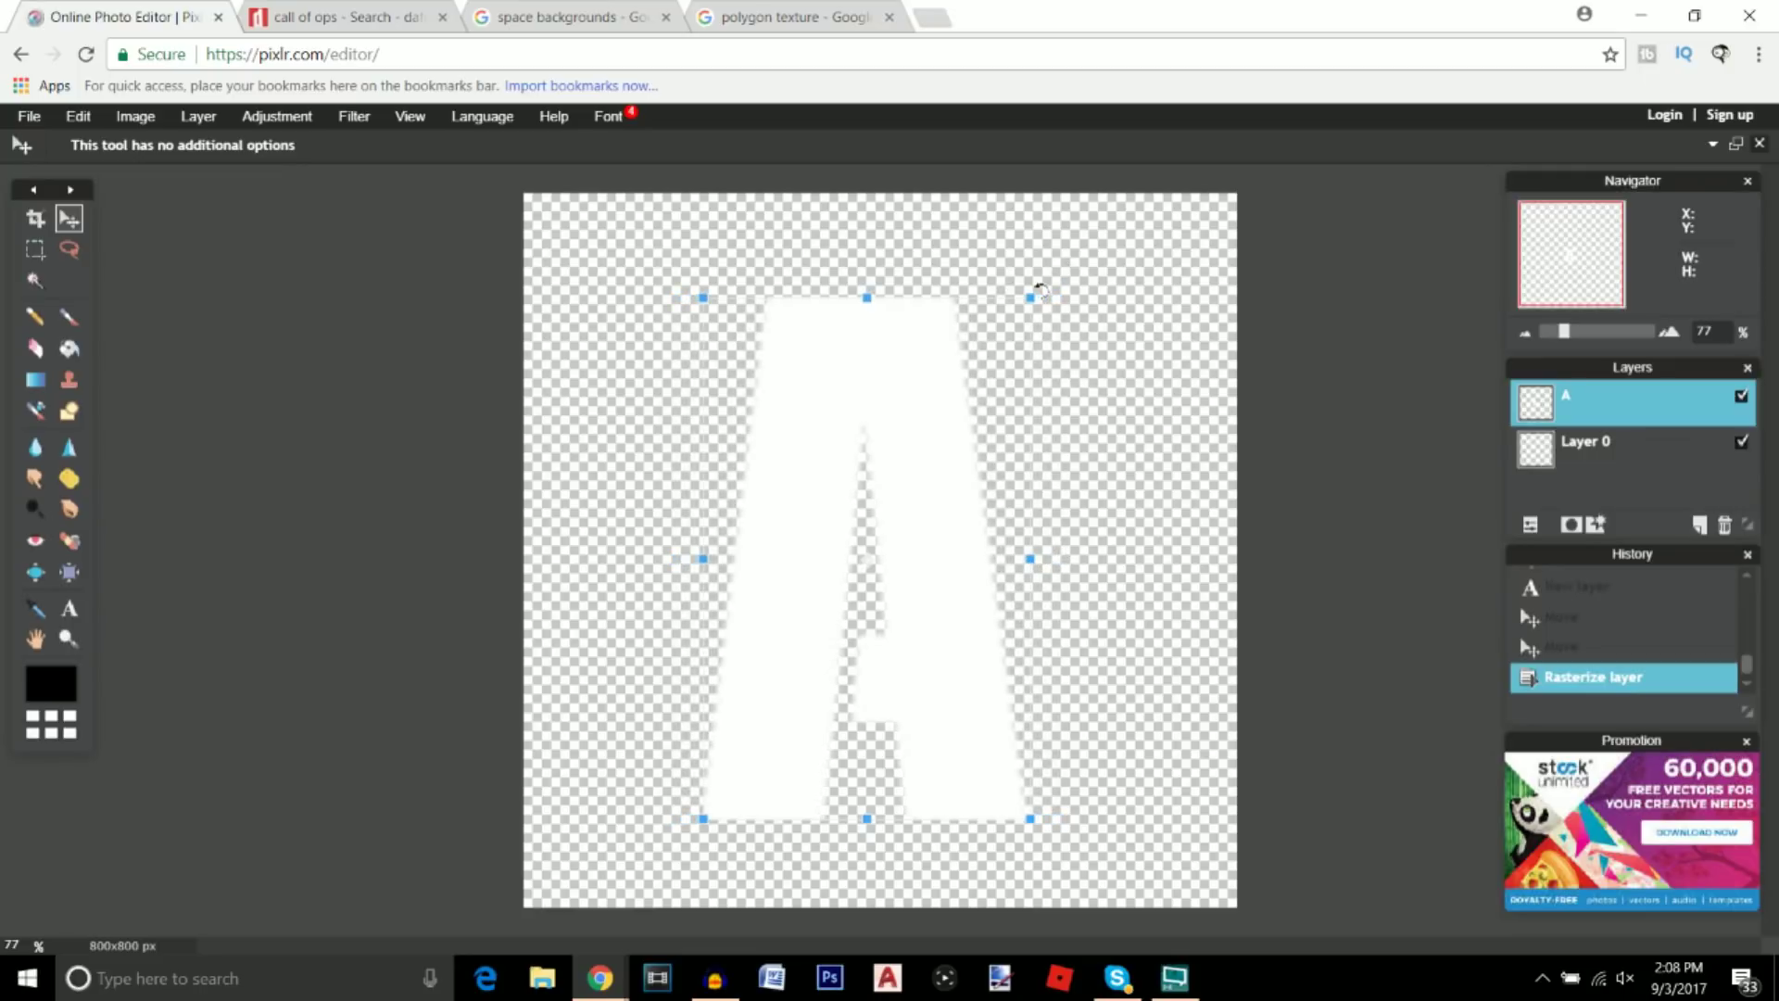
drag(1037, 280, 1050, 294)
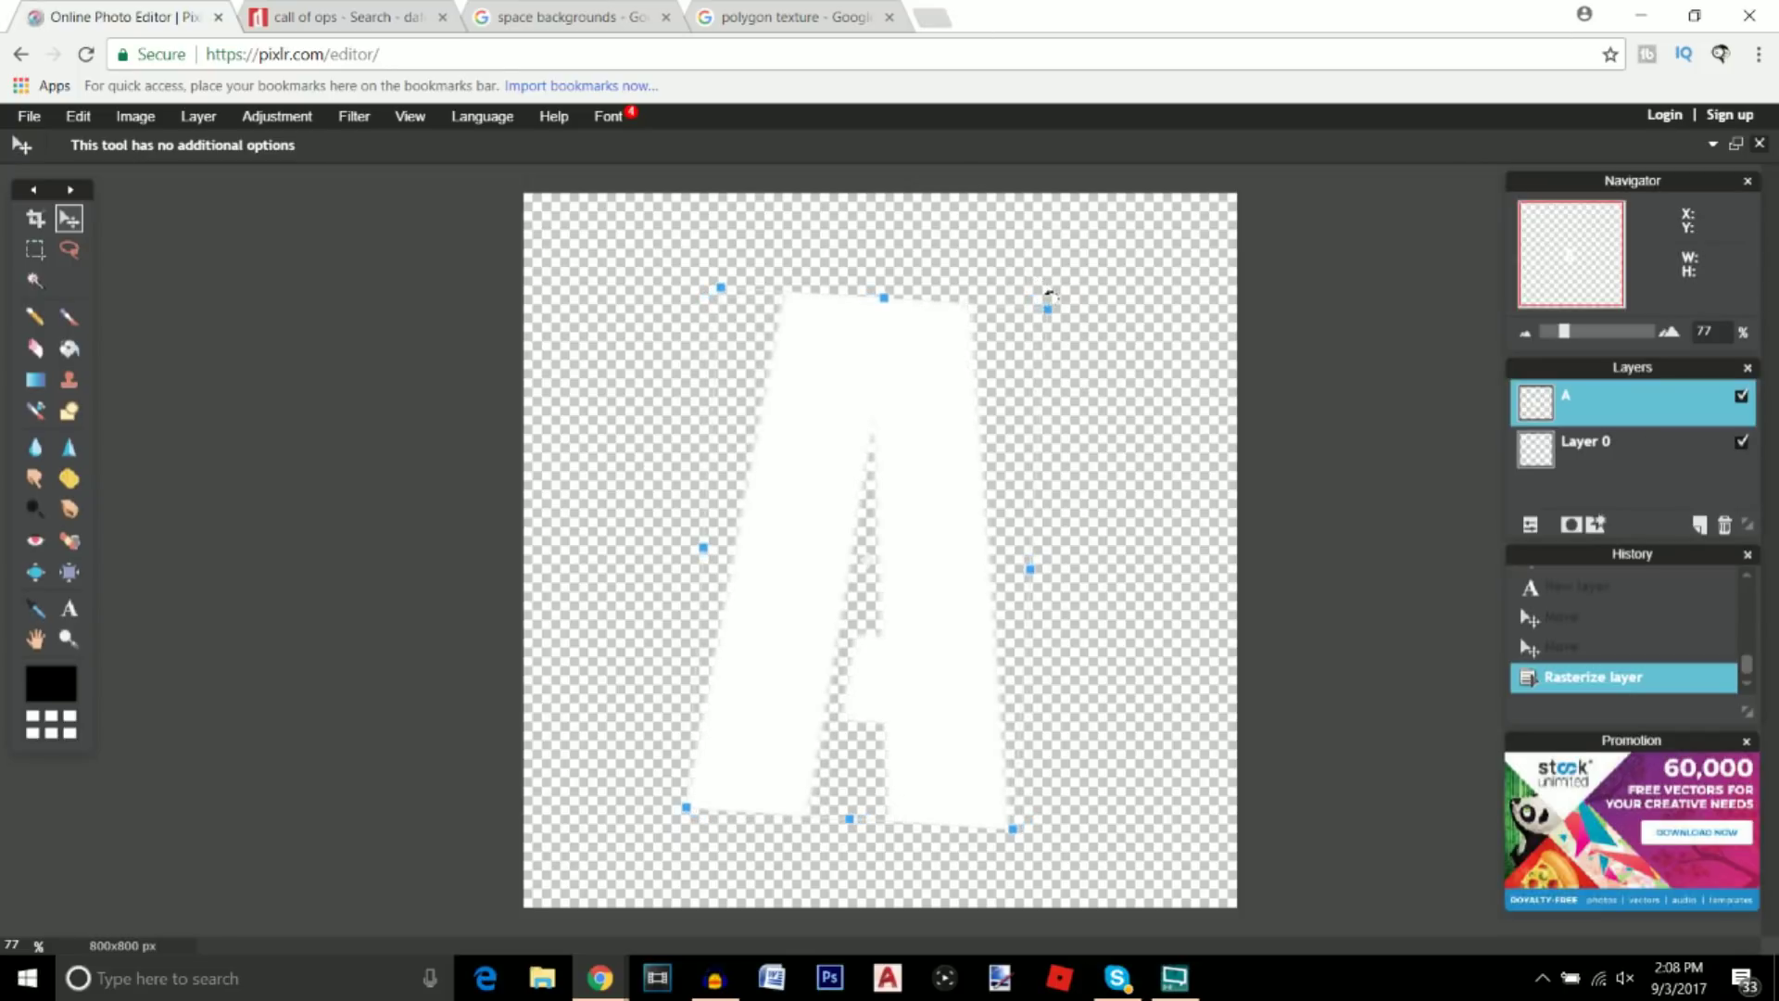
click(72, 217)
click(812, 576)
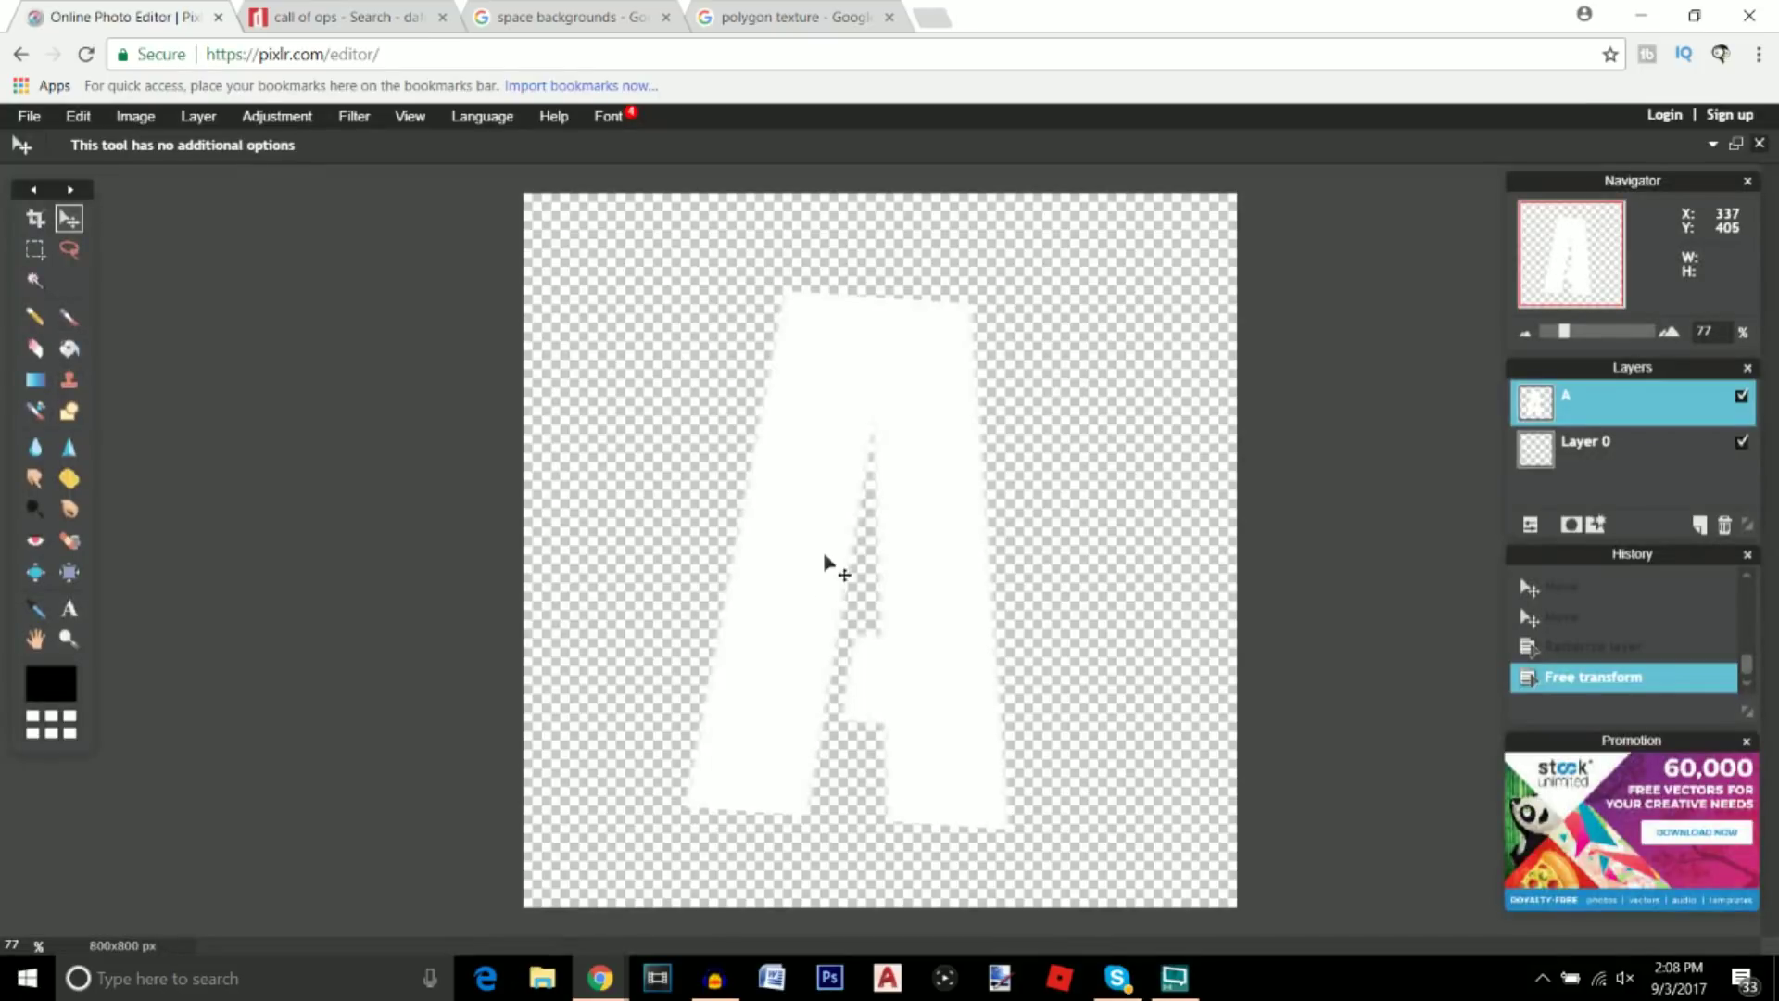
drag(835, 547, 848, 547)
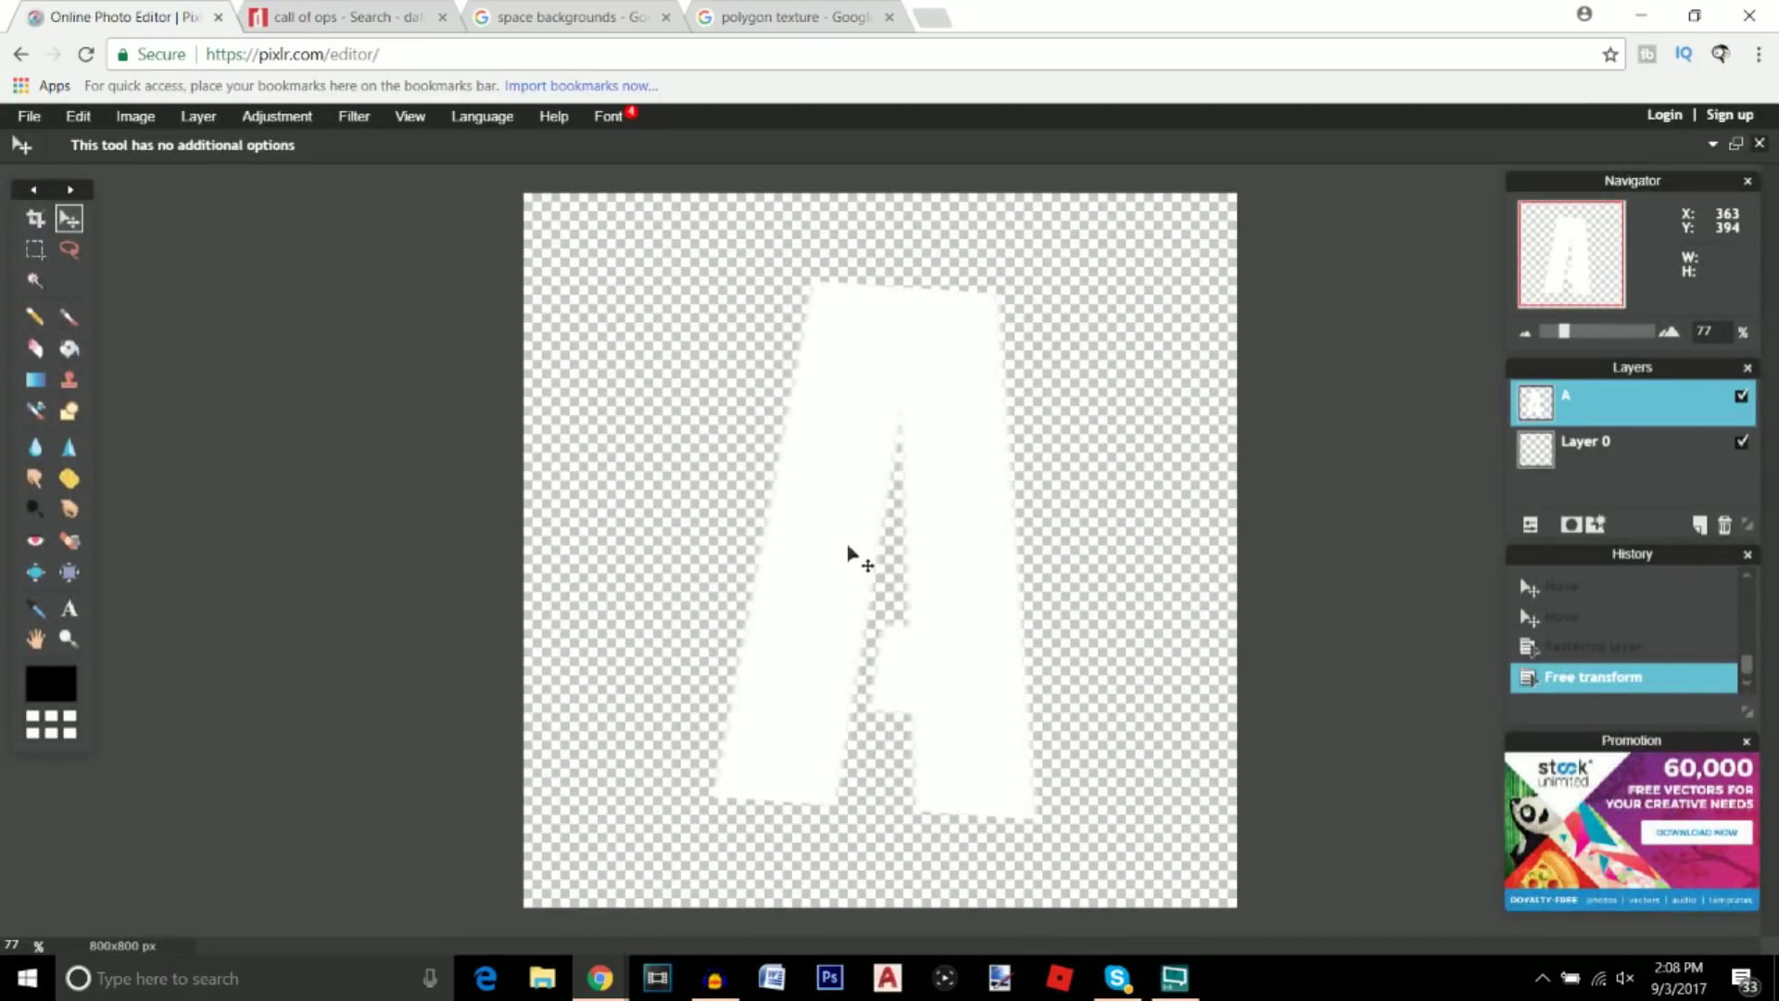
drag(848, 553, 847, 548)
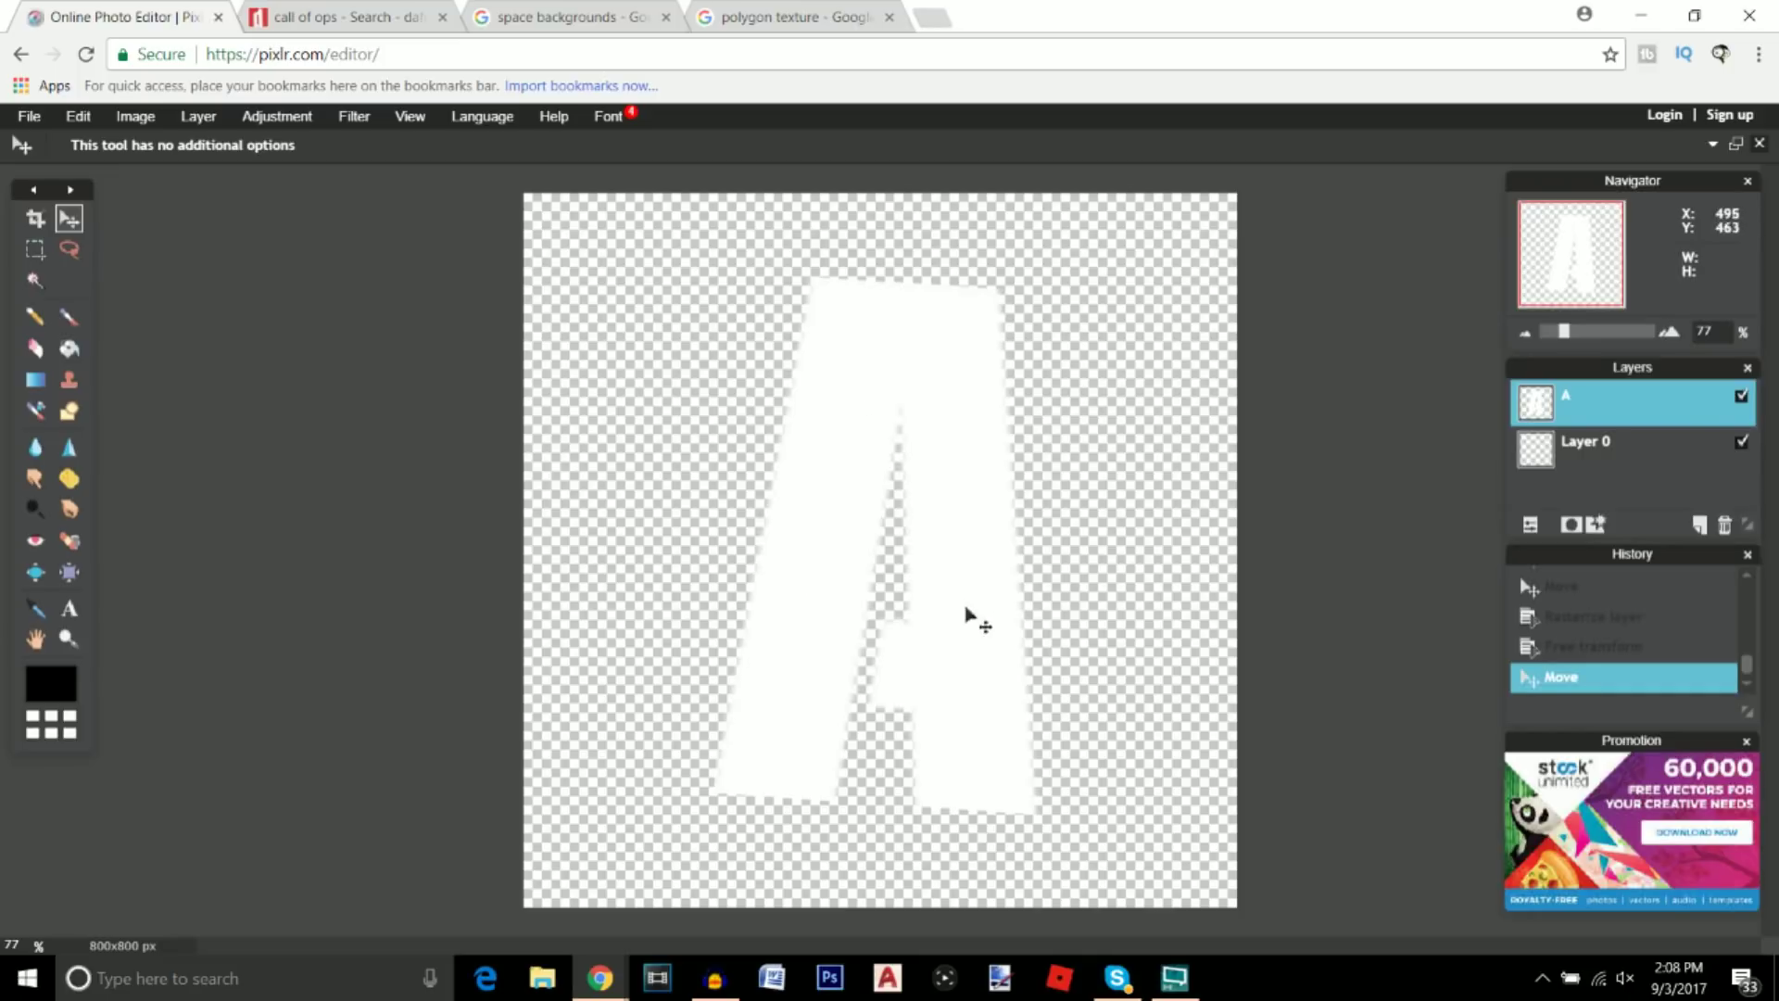
- Browse the polygon texture image results to the dark-blue grunge texture, then return to Pixlr Editor
click(799, 19)
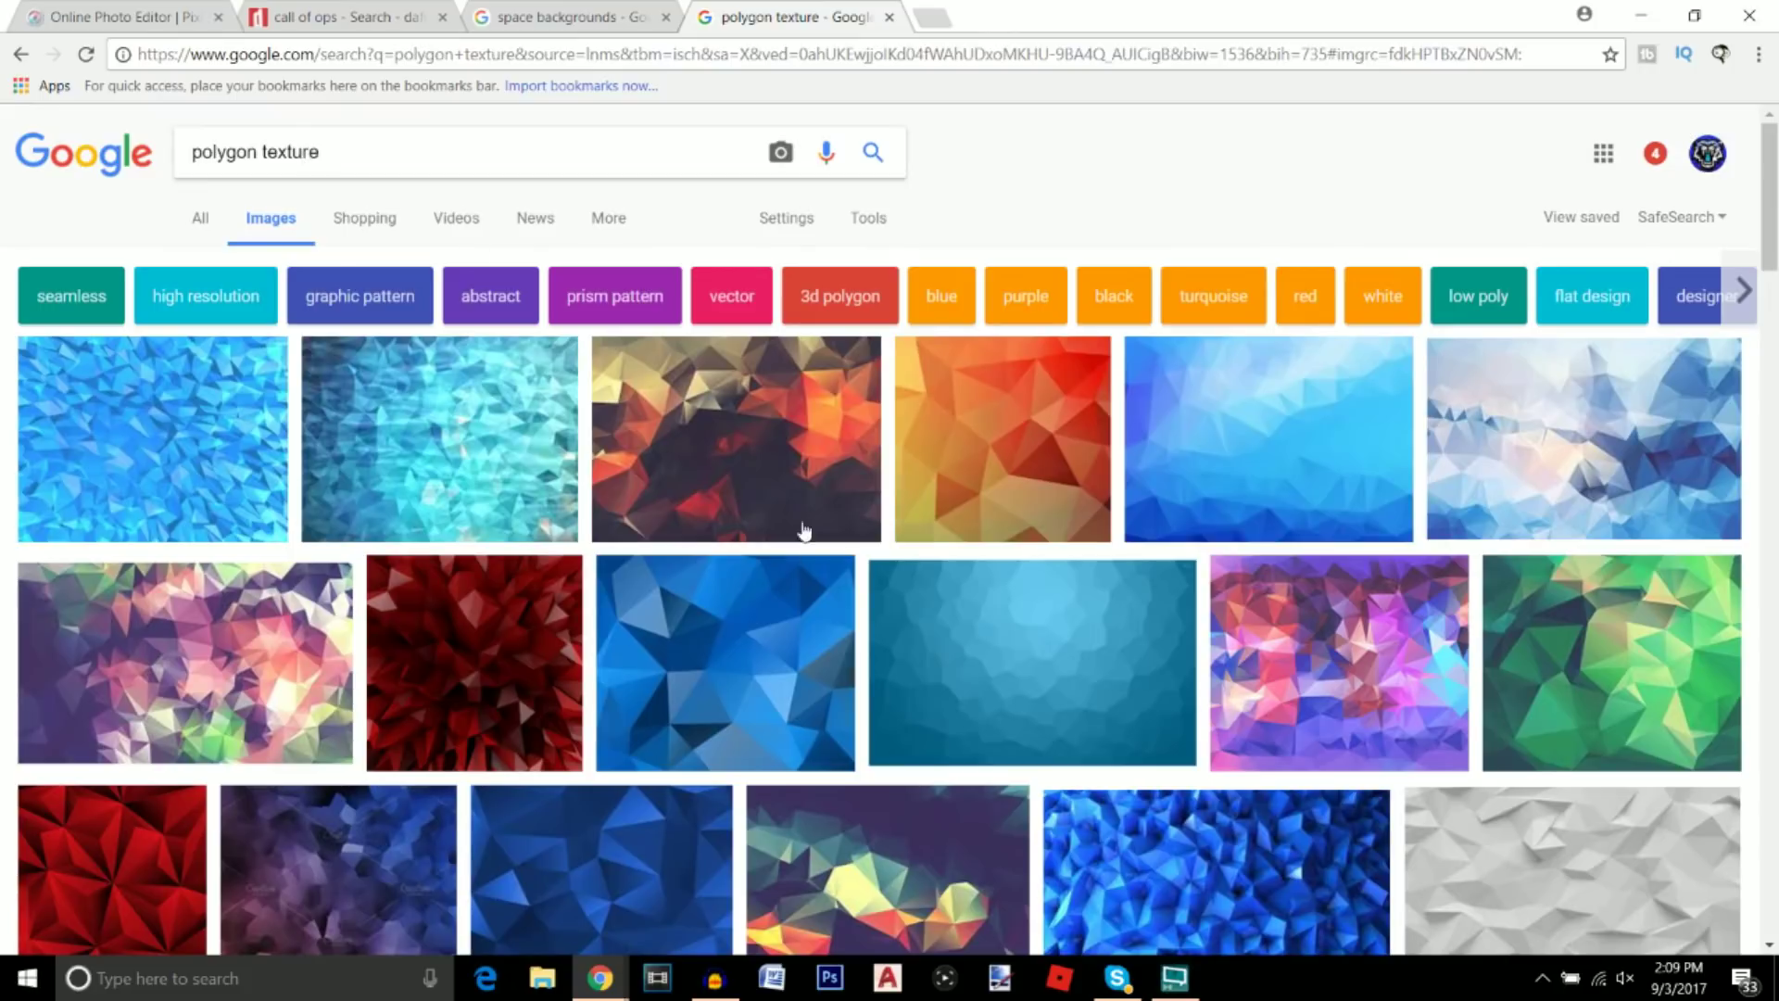
scroll(804, 570, down, 1)
scroll(803, 578, down, 6)
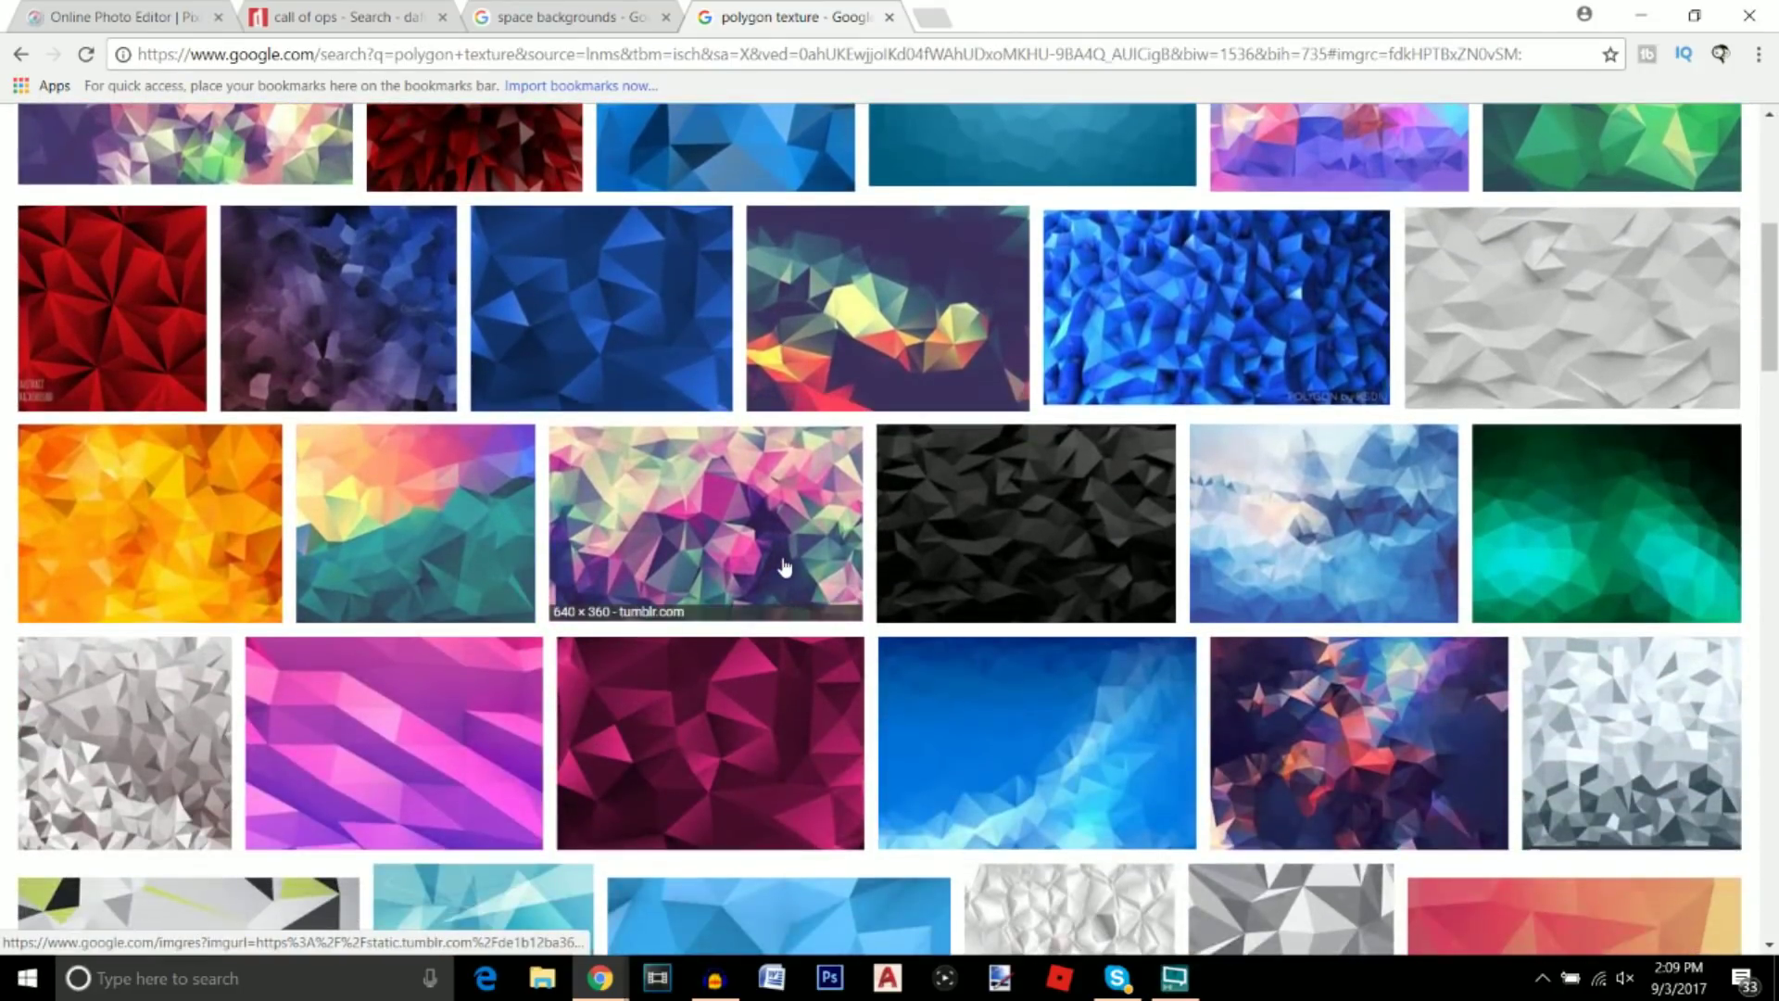
scroll(788, 568, up, 9)
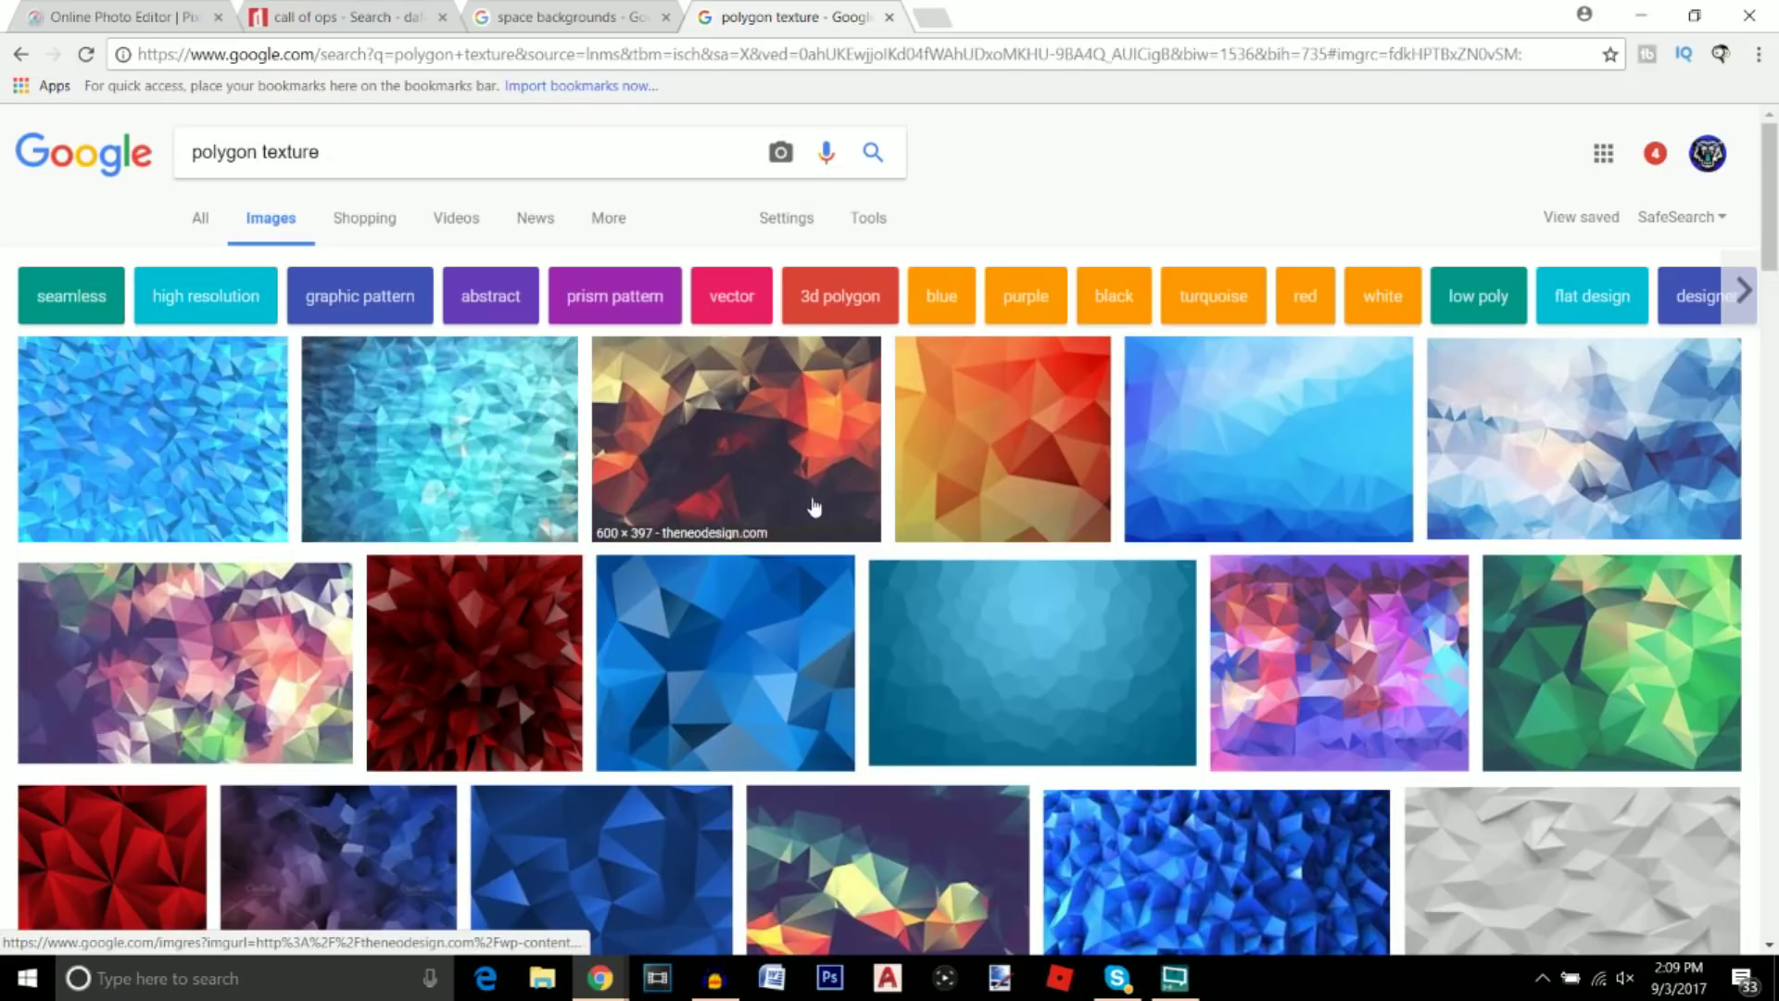
scroll(794, 501, down, 5)
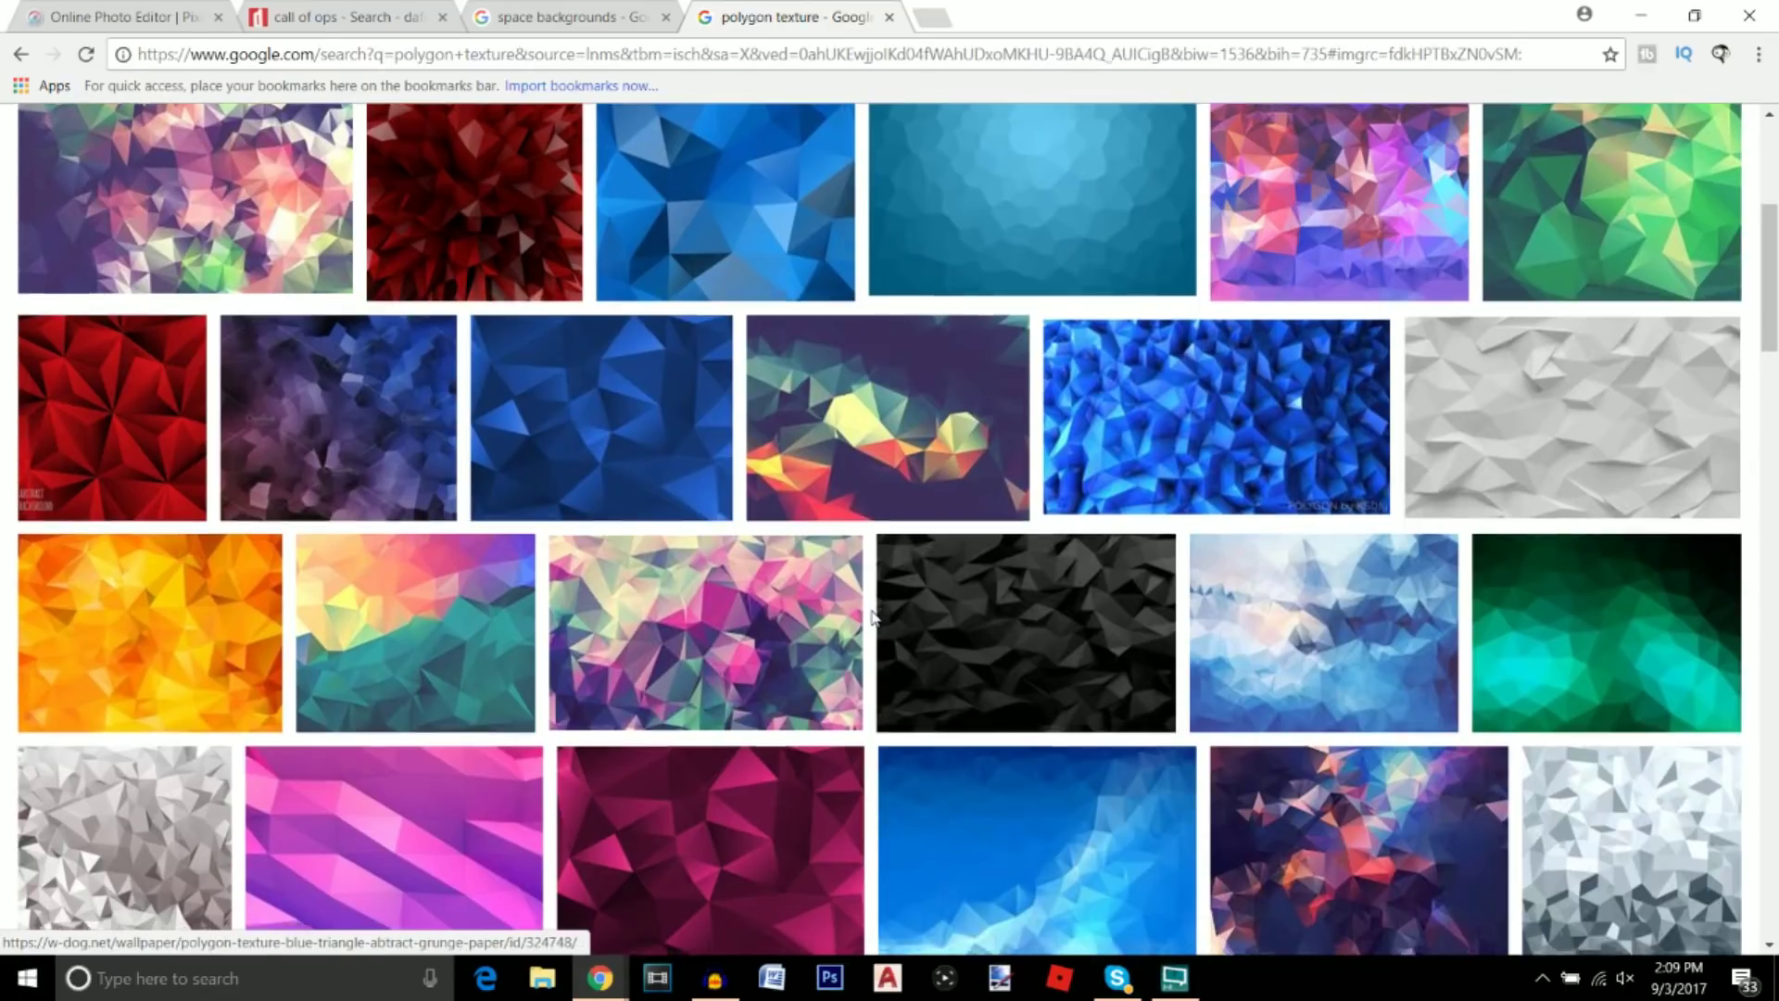
scroll(872, 618, down, 10)
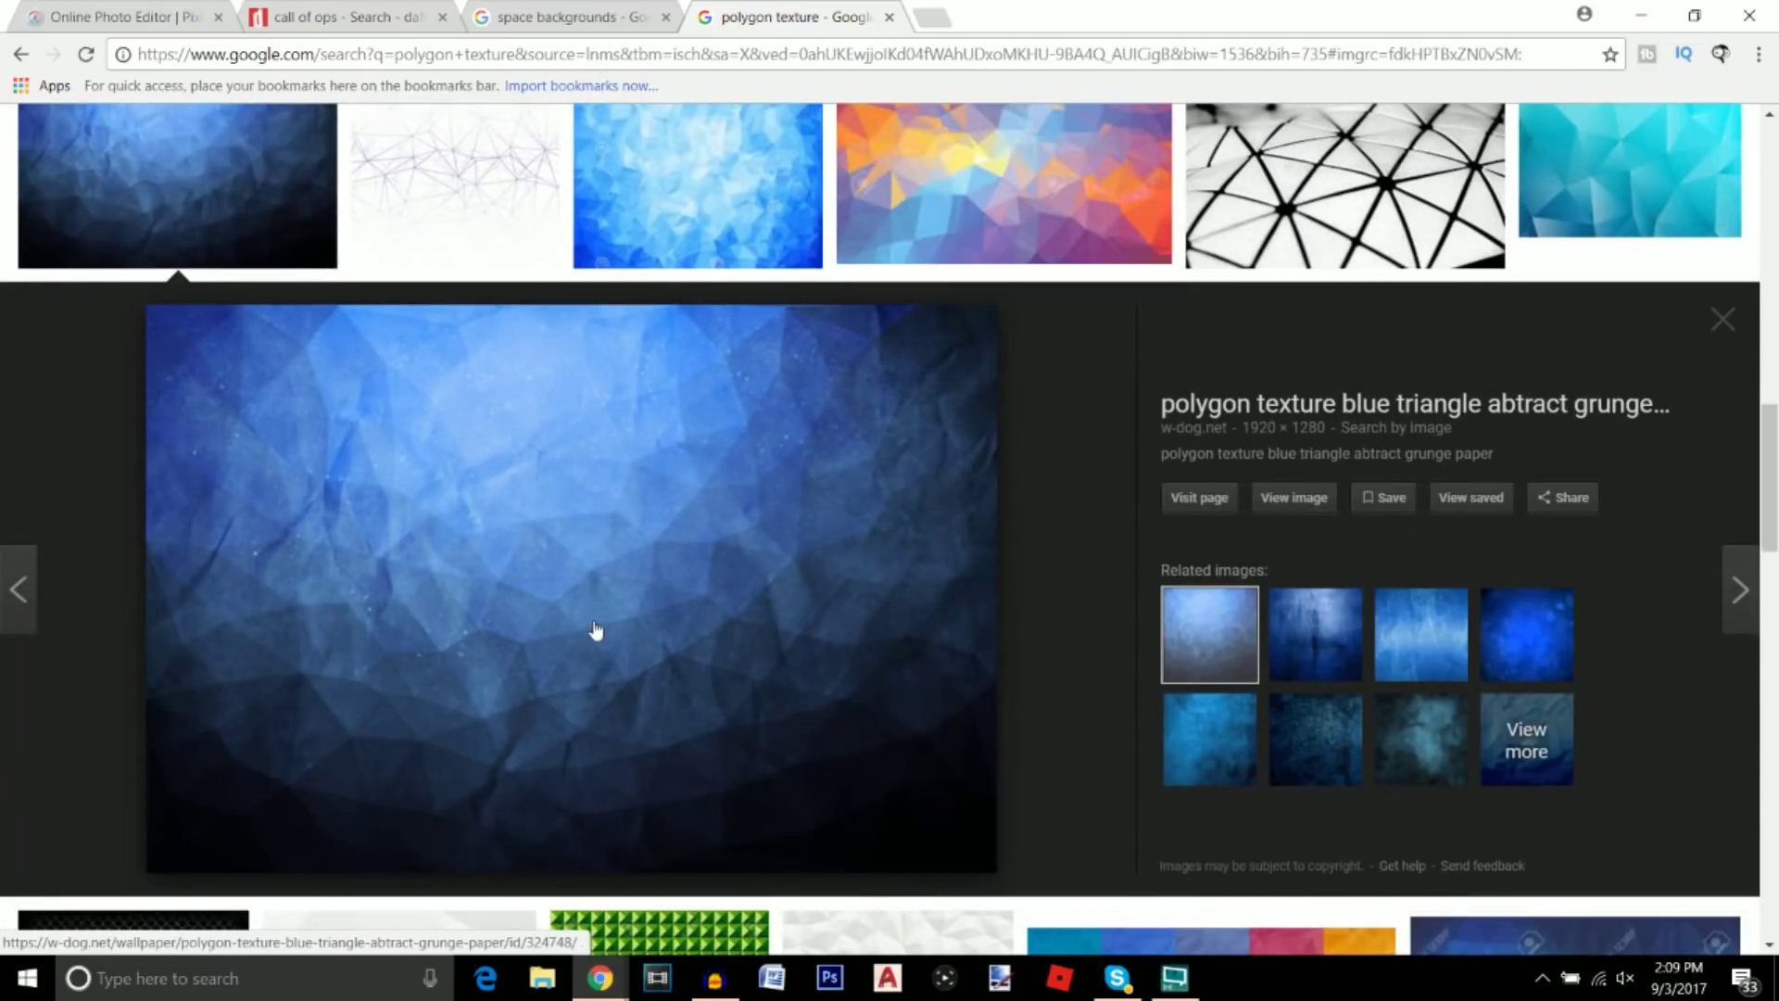
scroll(696, 637, up, 1)
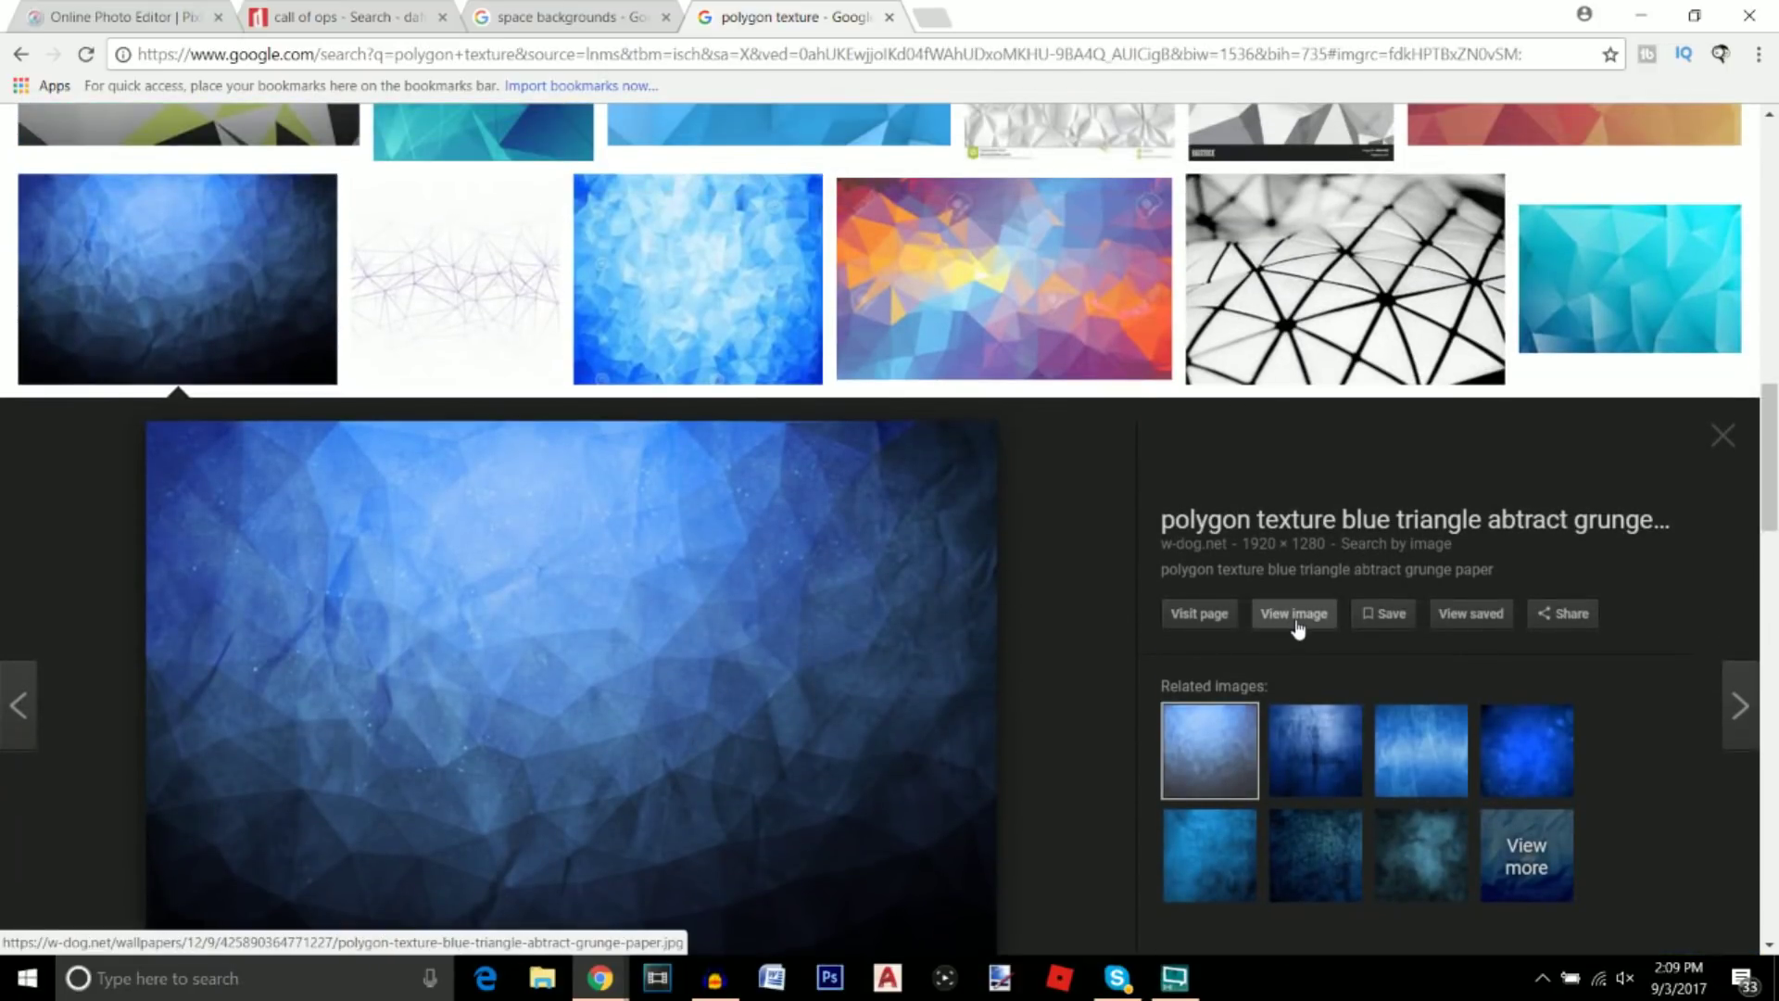
click(120, 17)
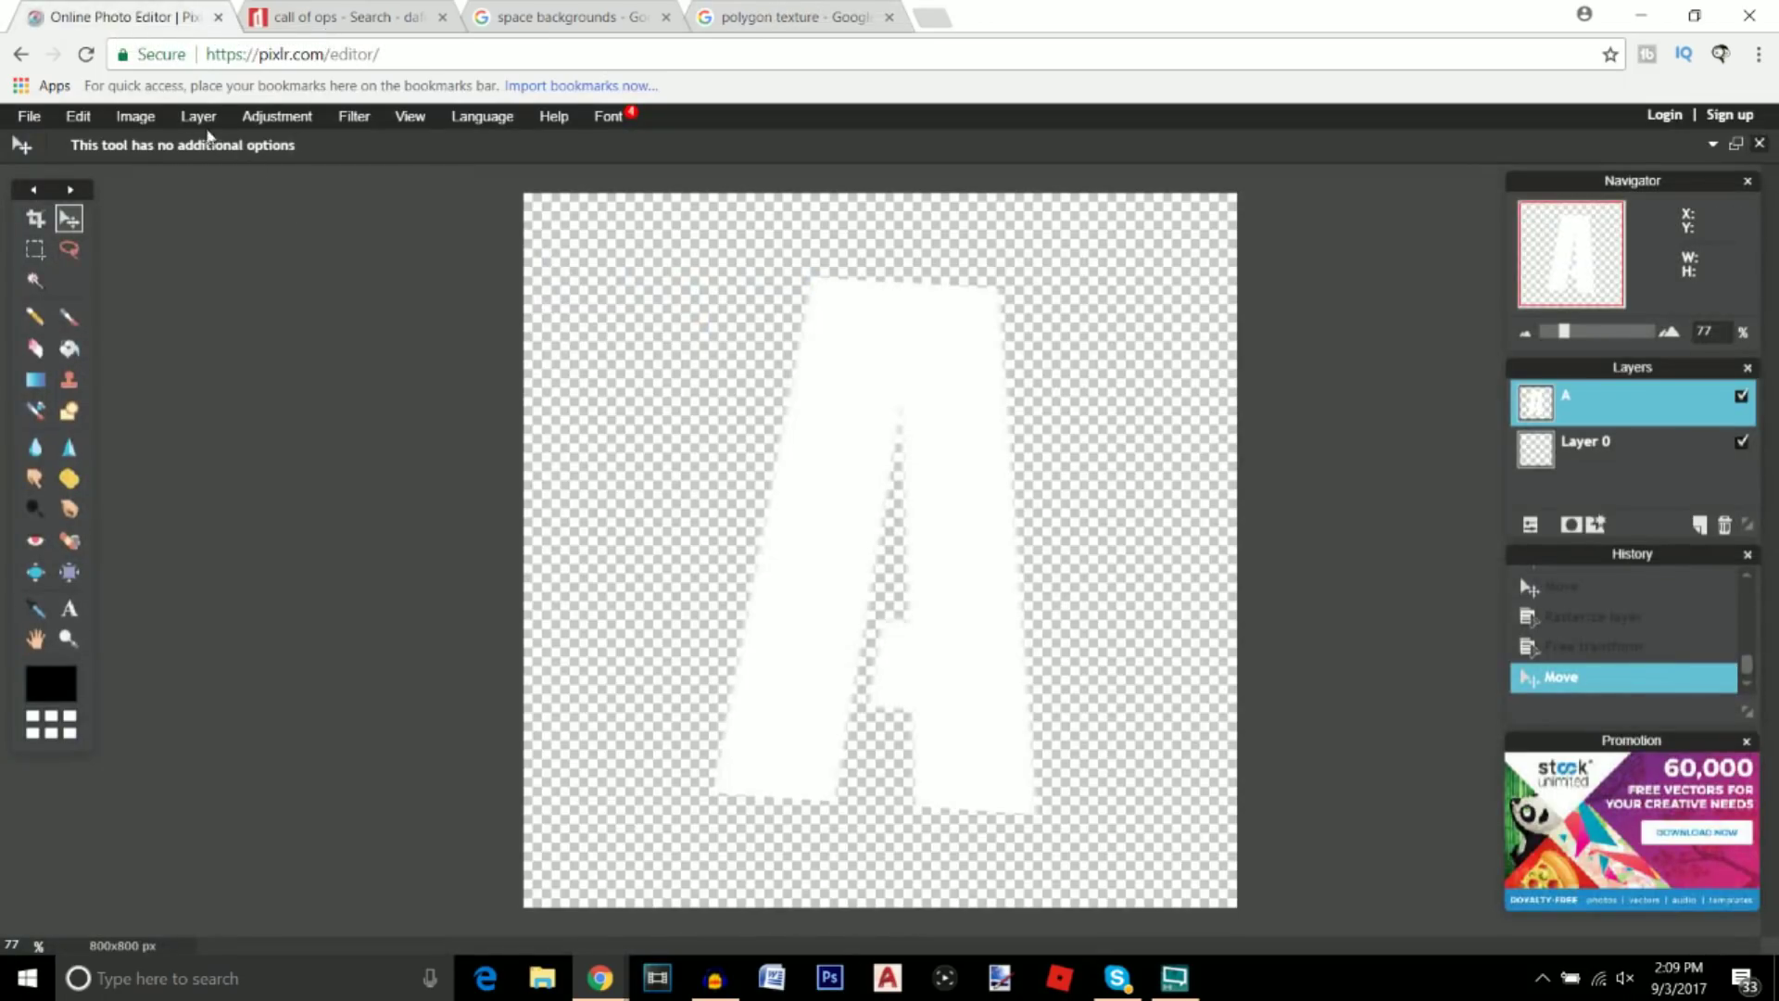
- Open the saved polygon texture file from the Desktop as a new layer
click(190, 117)
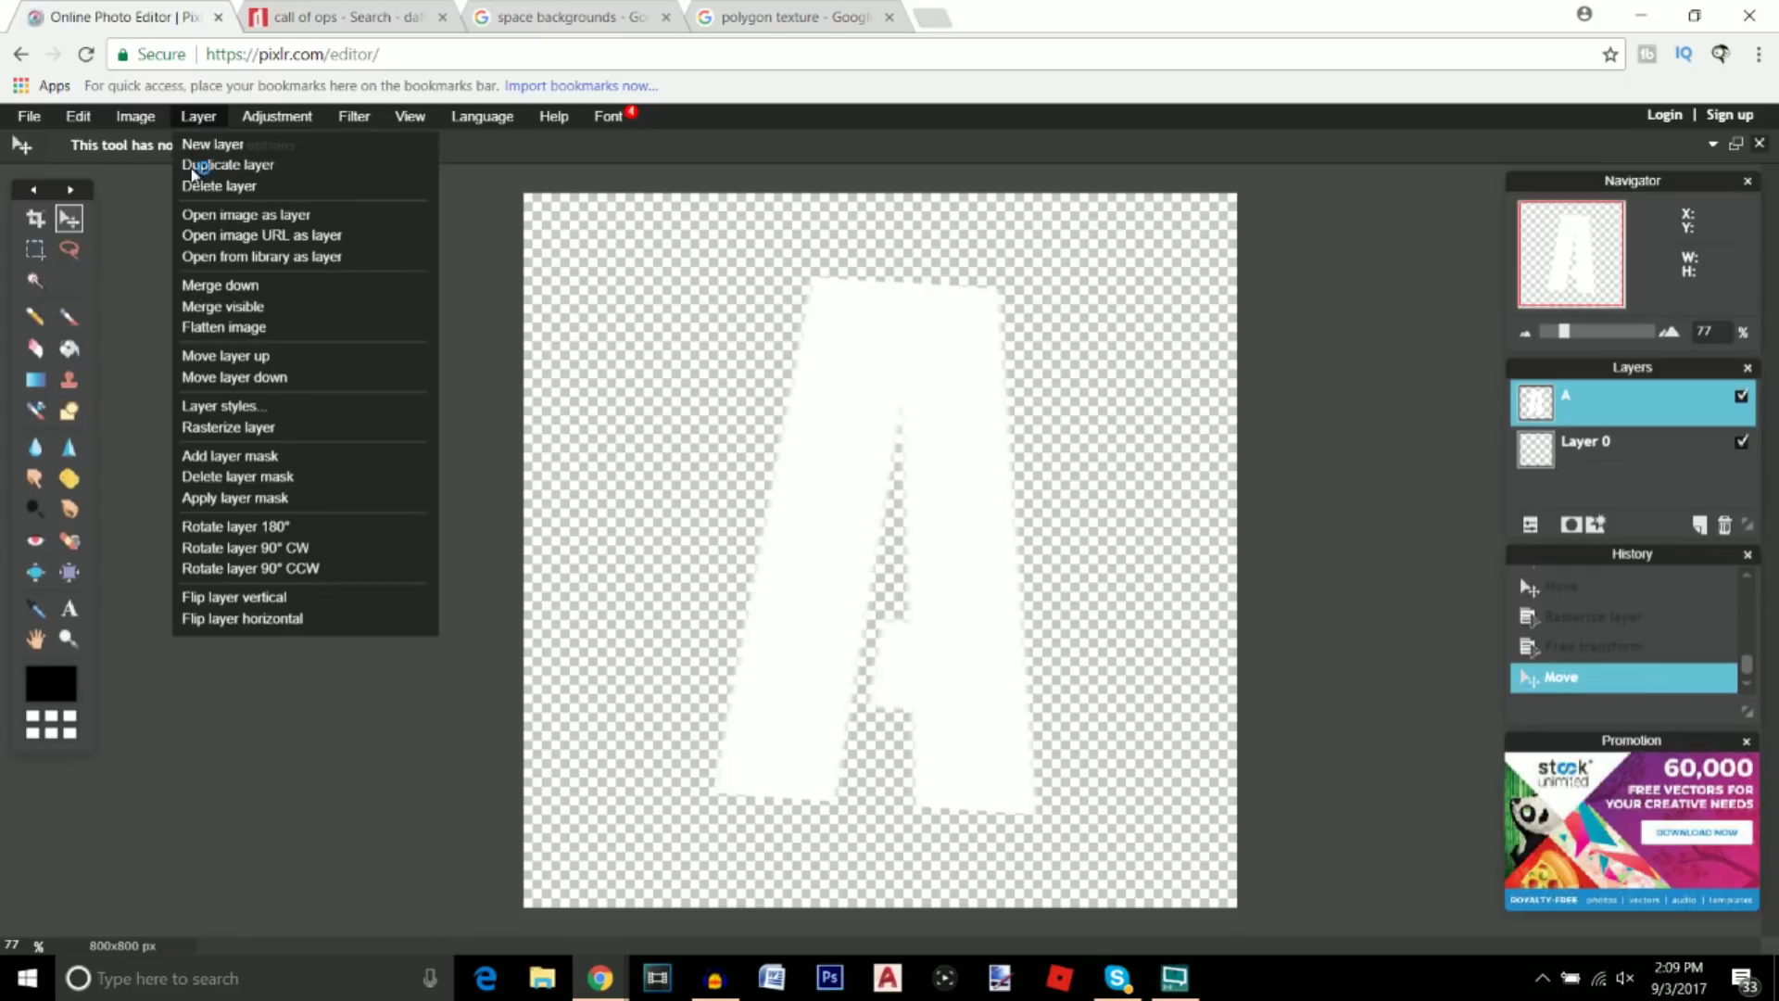
click(224, 219)
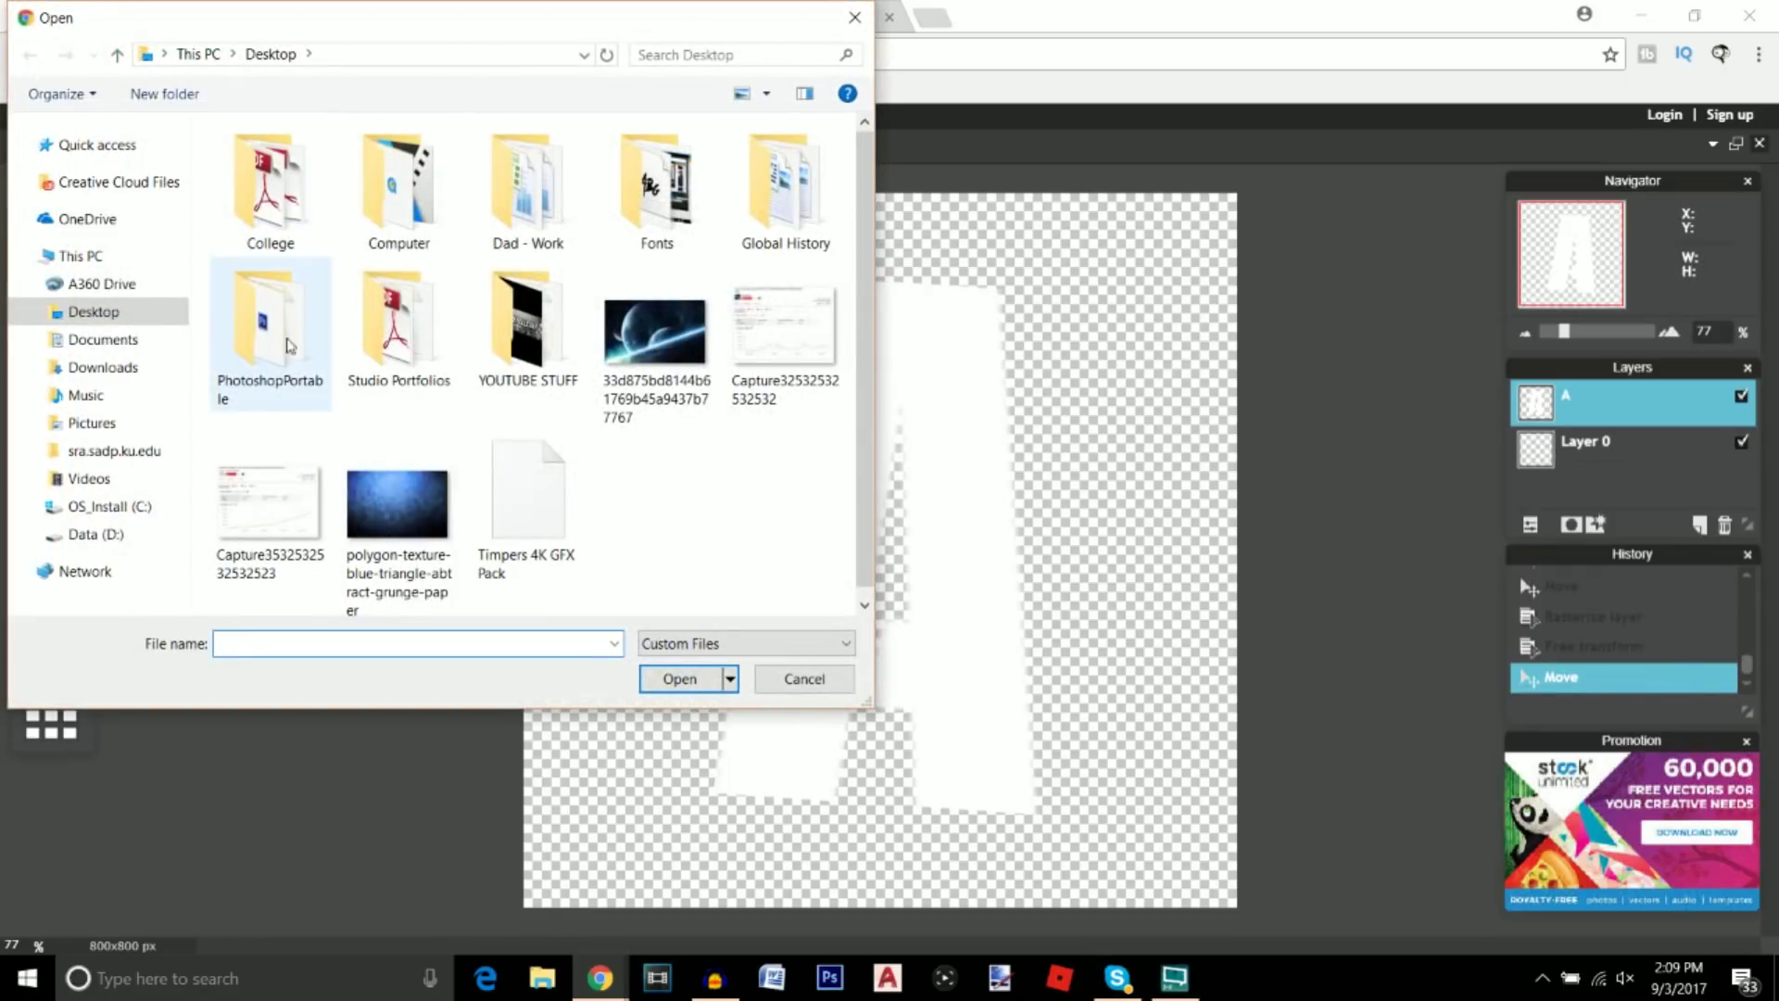
click(390, 520)
click(676, 679)
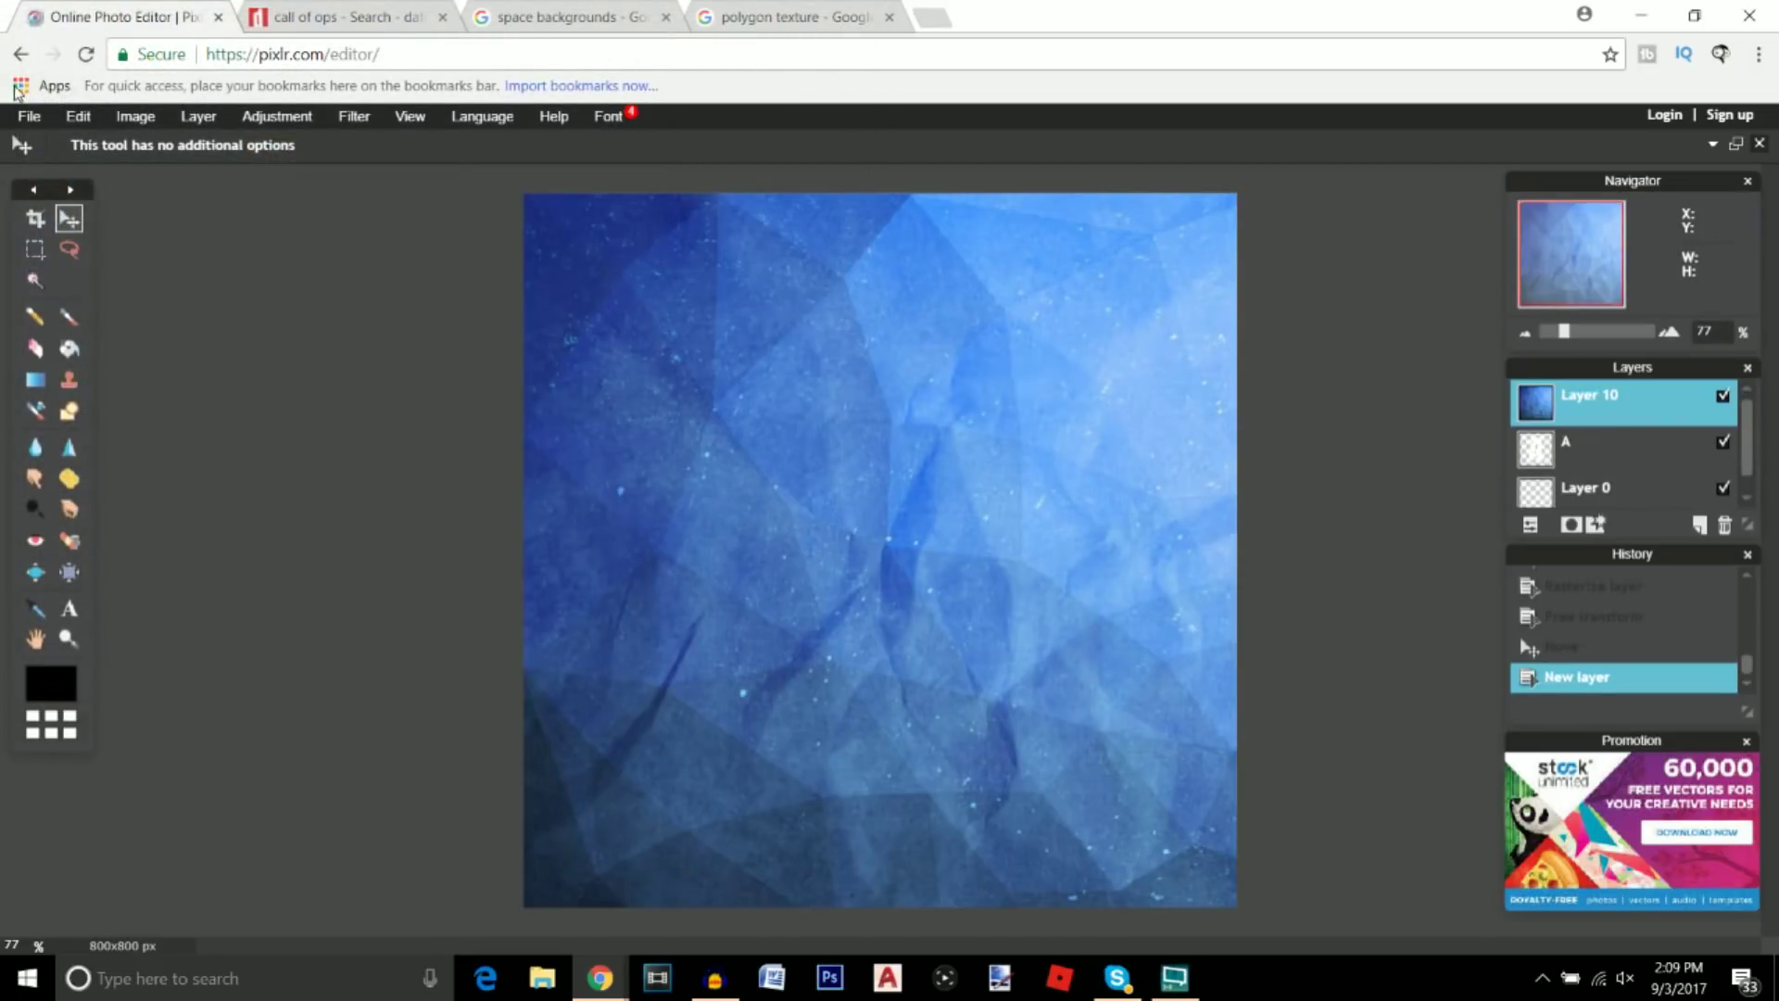
click(78, 121)
- Shrink the texture layer with Free transform and move it up-left over the canvas
click(106, 287)
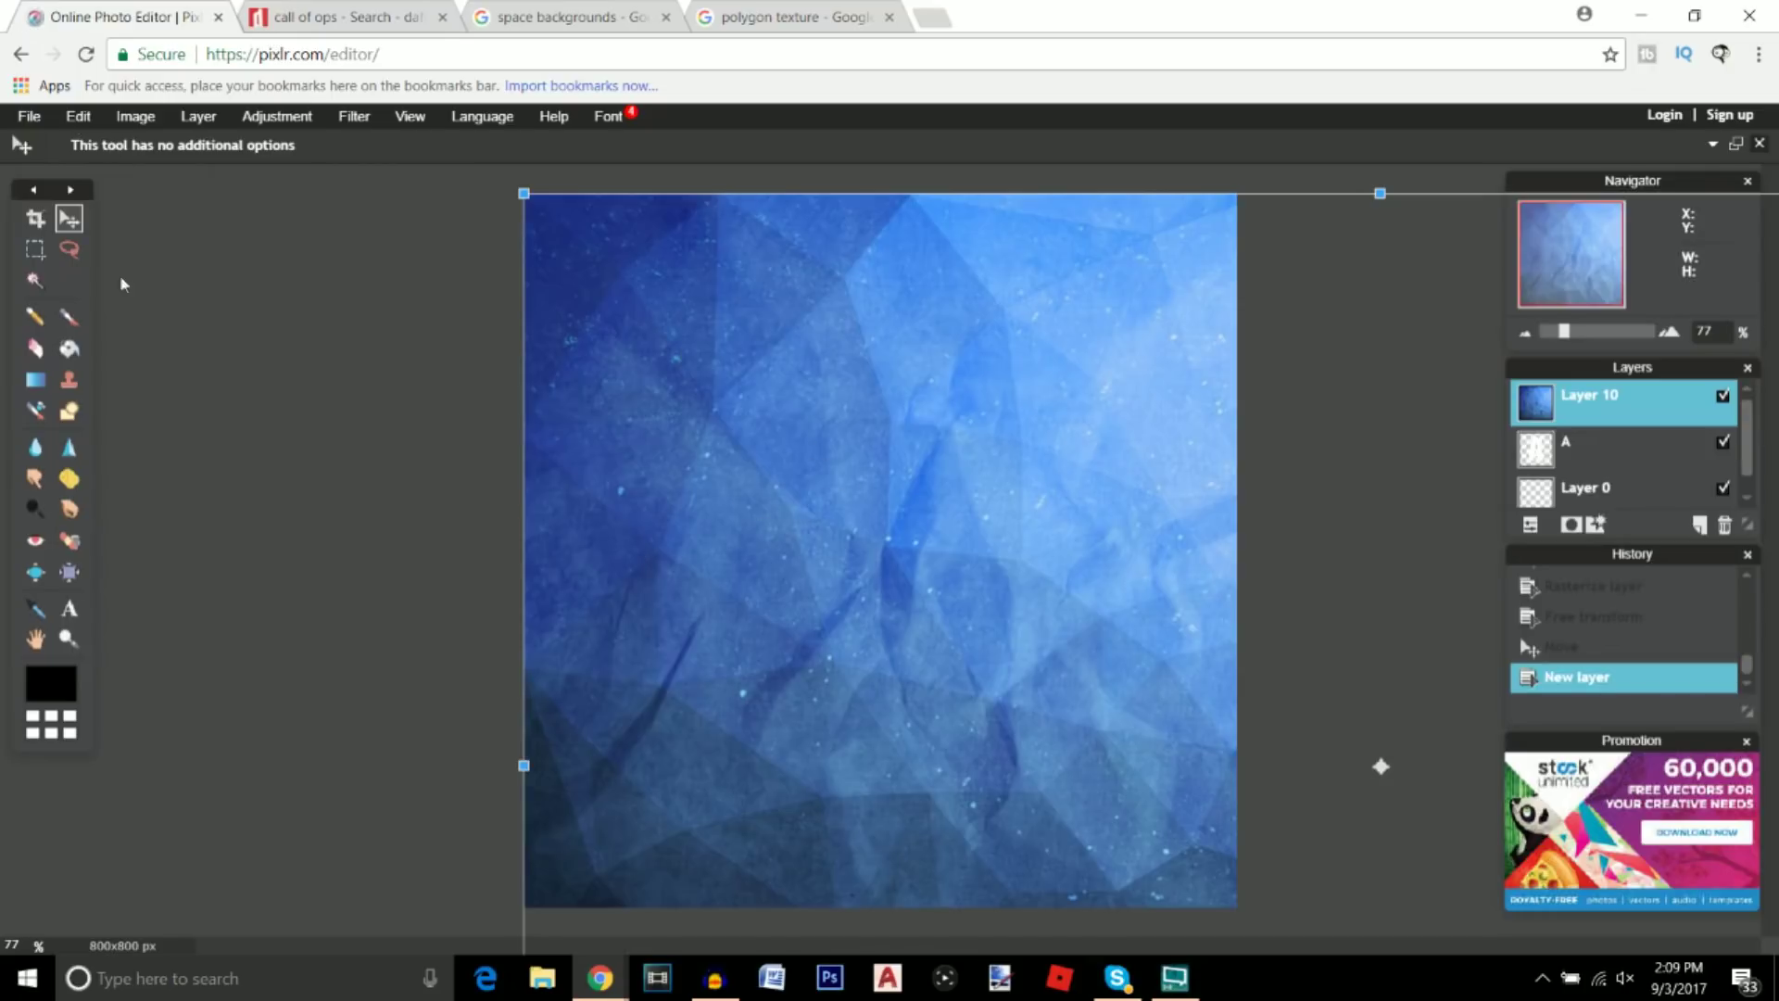
drag(521, 197, 920, 461)
drag(1051, 591, 708, 364)
mouse_move(586, 231)
mouse_down()
mouse_move(700, 333)
mouse_move(644, 270)
mouse_move(586, 264)
mouse_up()
drag(768, 399, 747, 397)
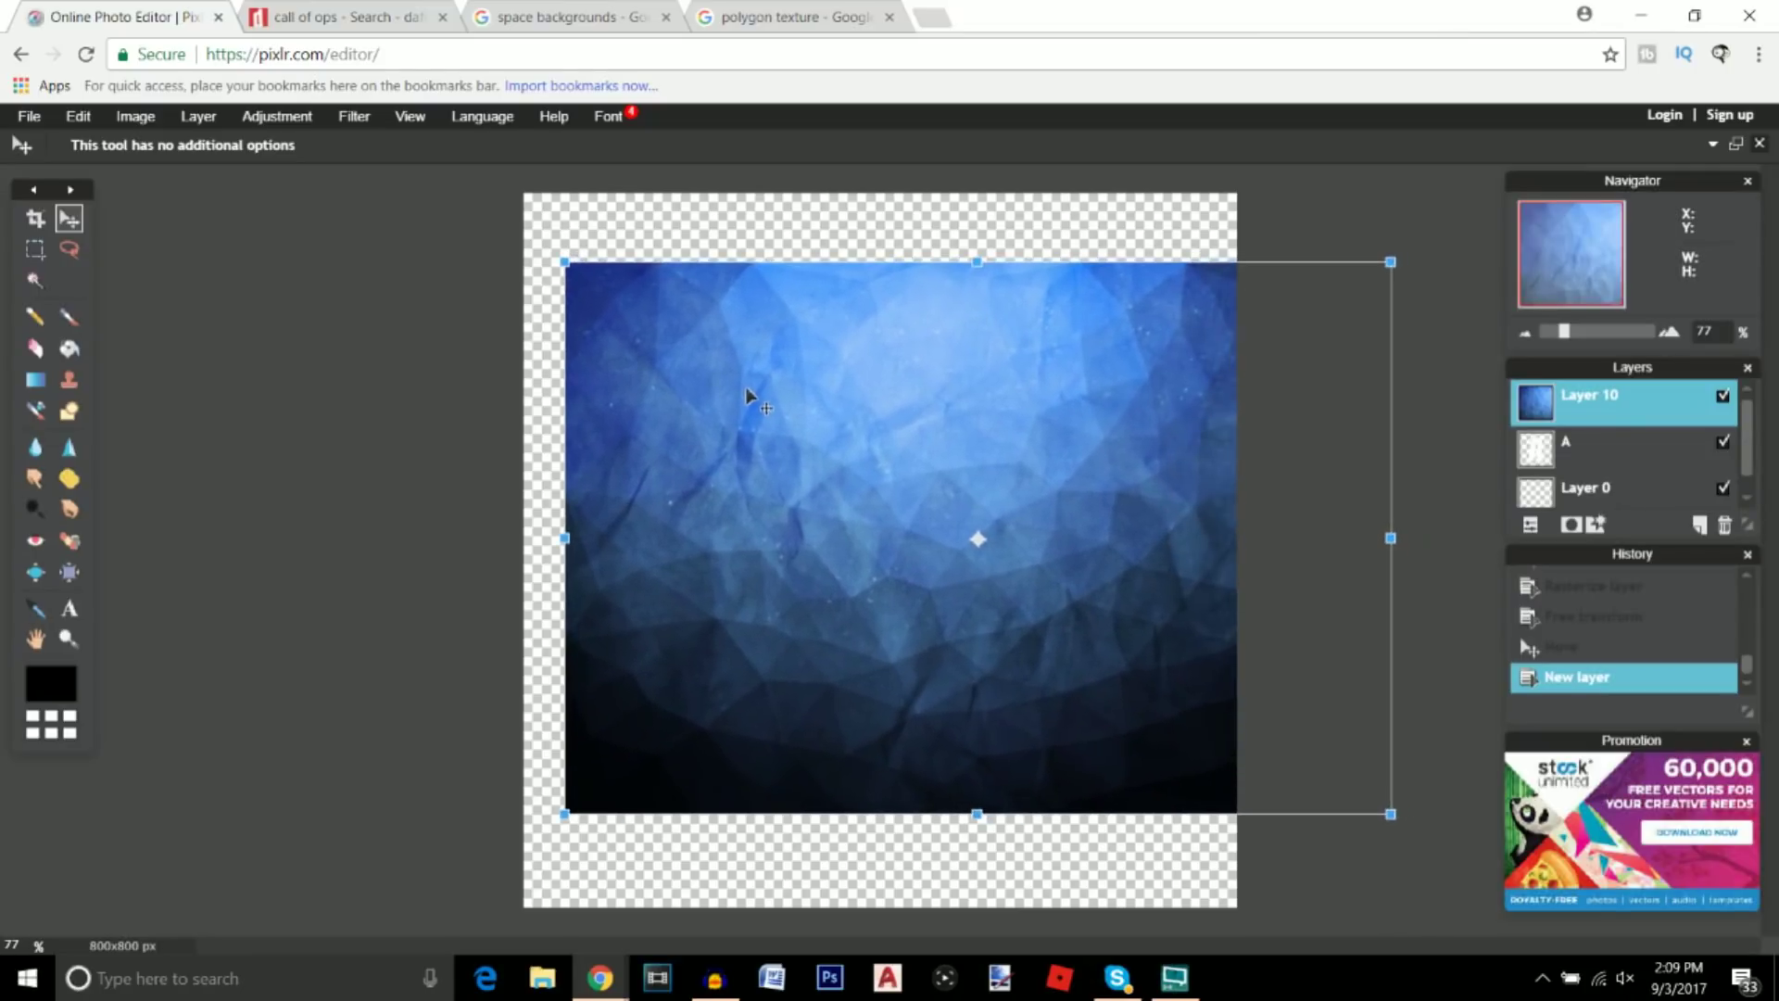
- Rotate the texture counter-clockwise, enlarge it, apply the transform, and nudge it into place
drag(1420, 247, 1329, 188)
drag(983, 439, 946, 428)
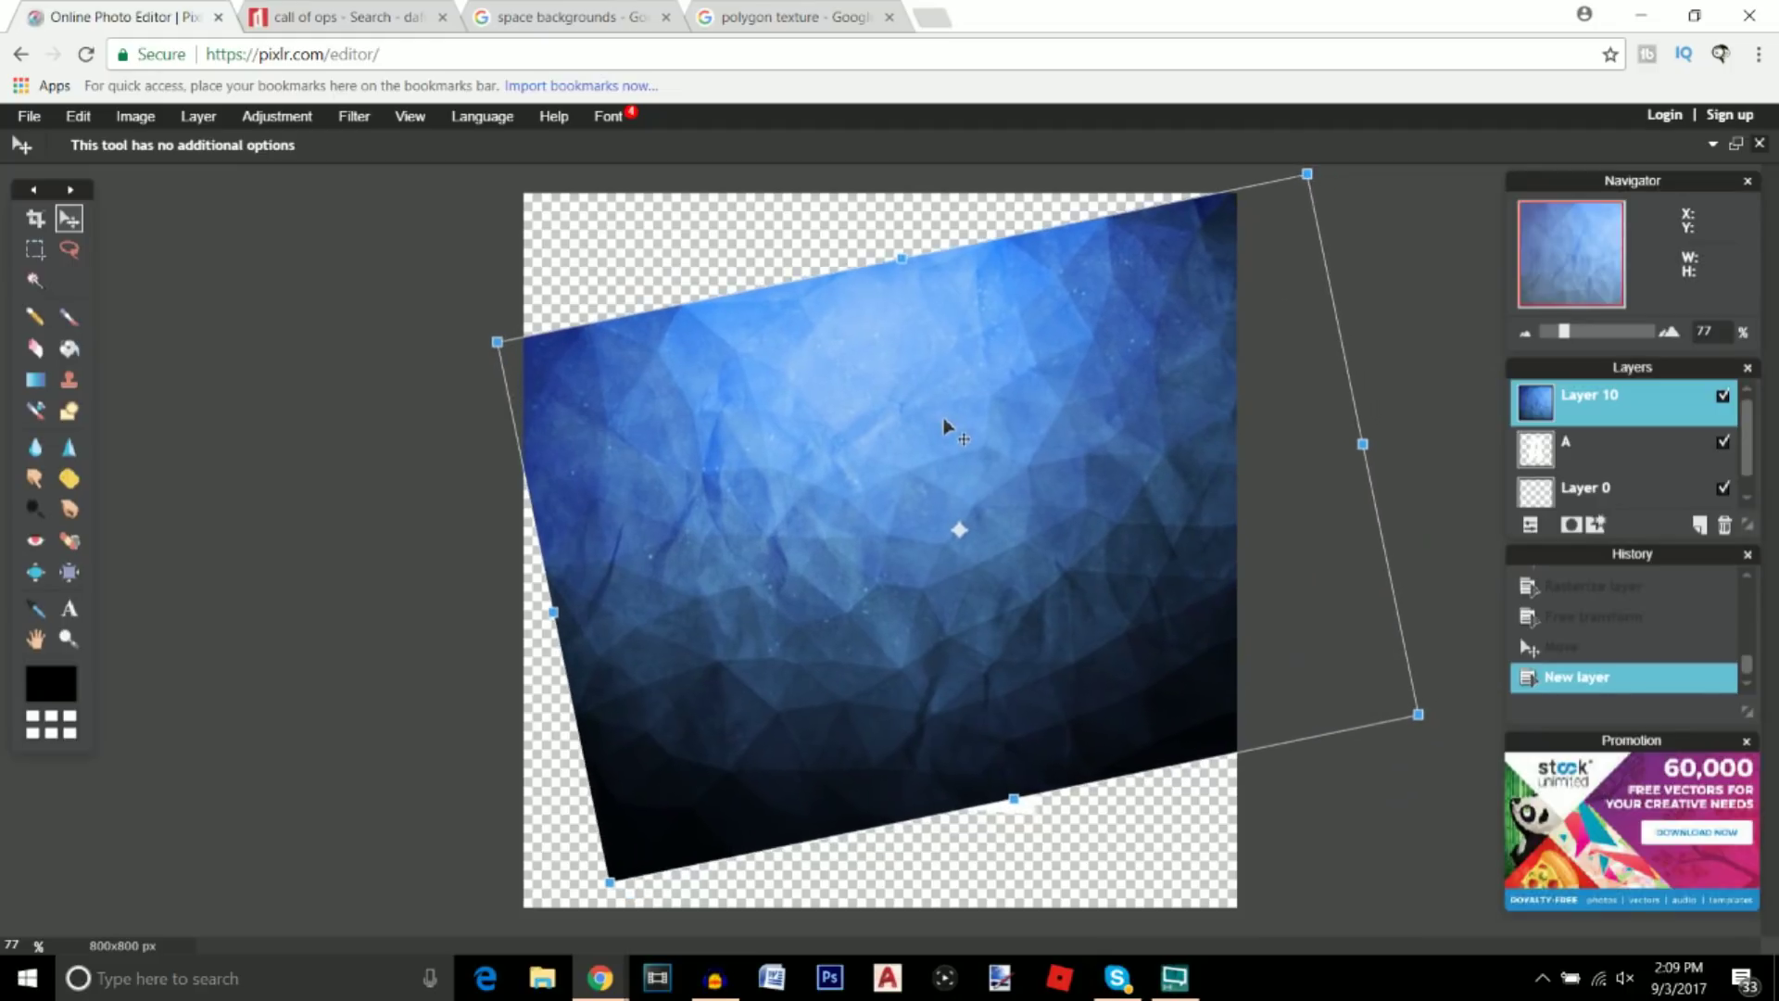
drag(1300, 169, 1331, 129)
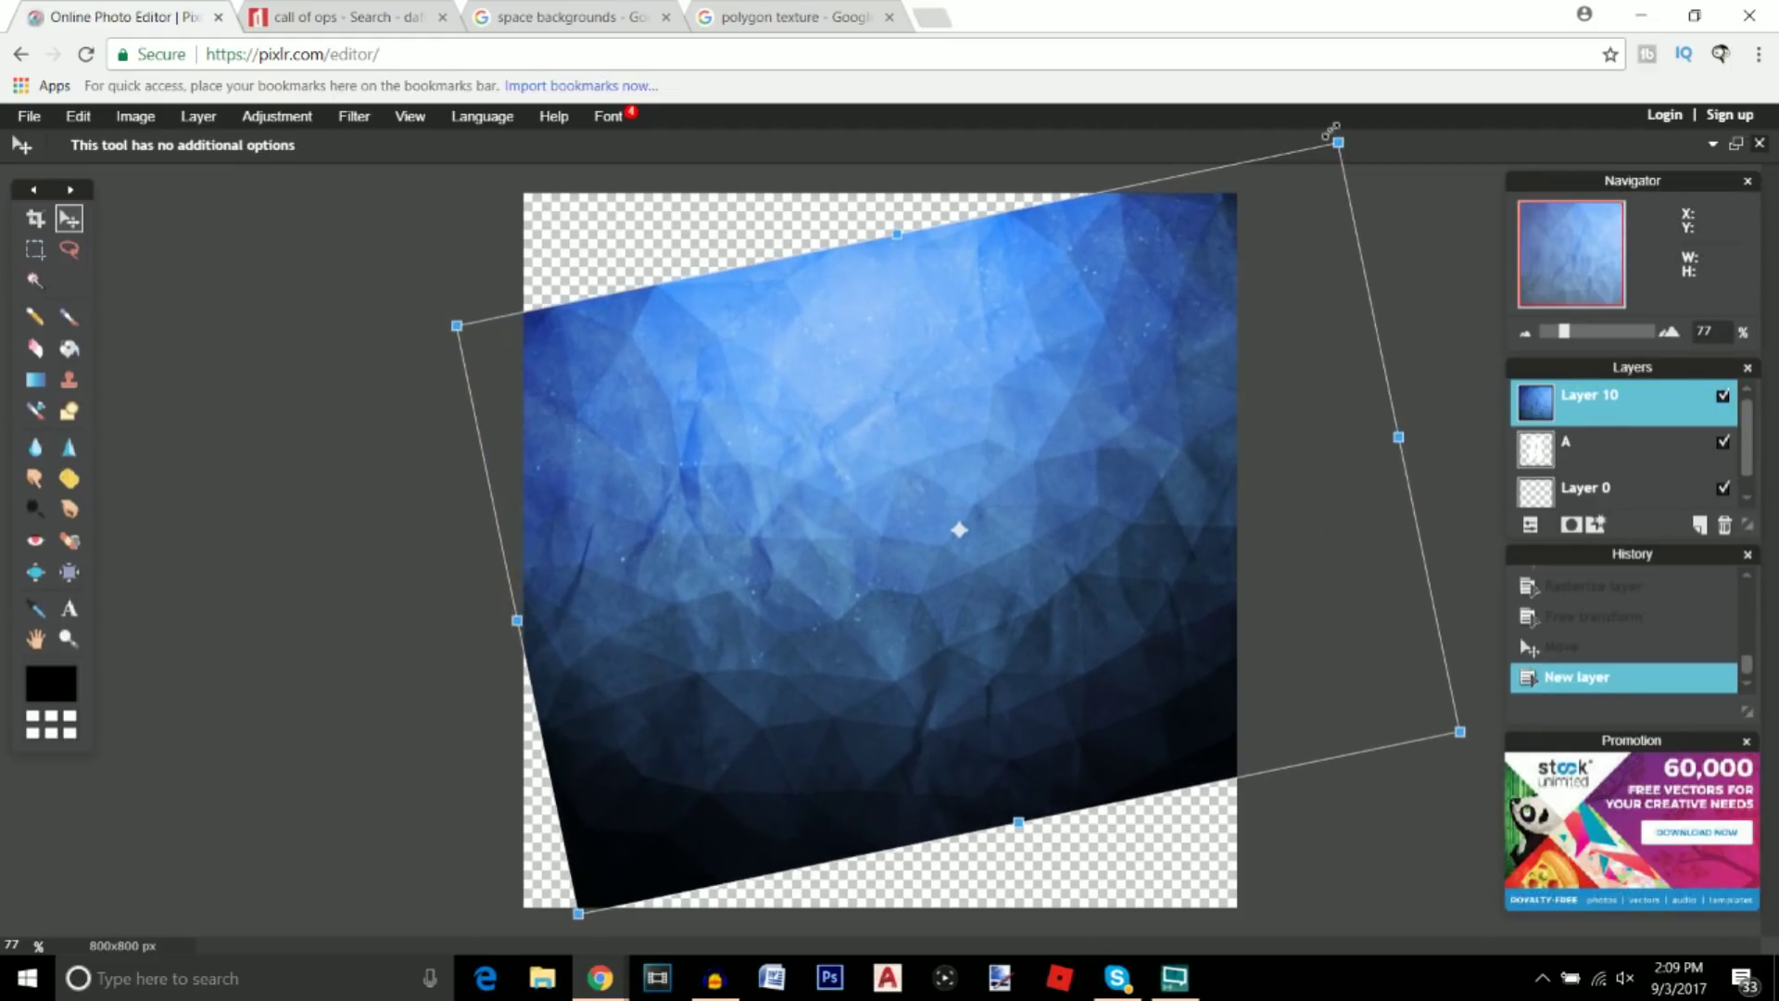
click(65, 221)
click(814, 577)
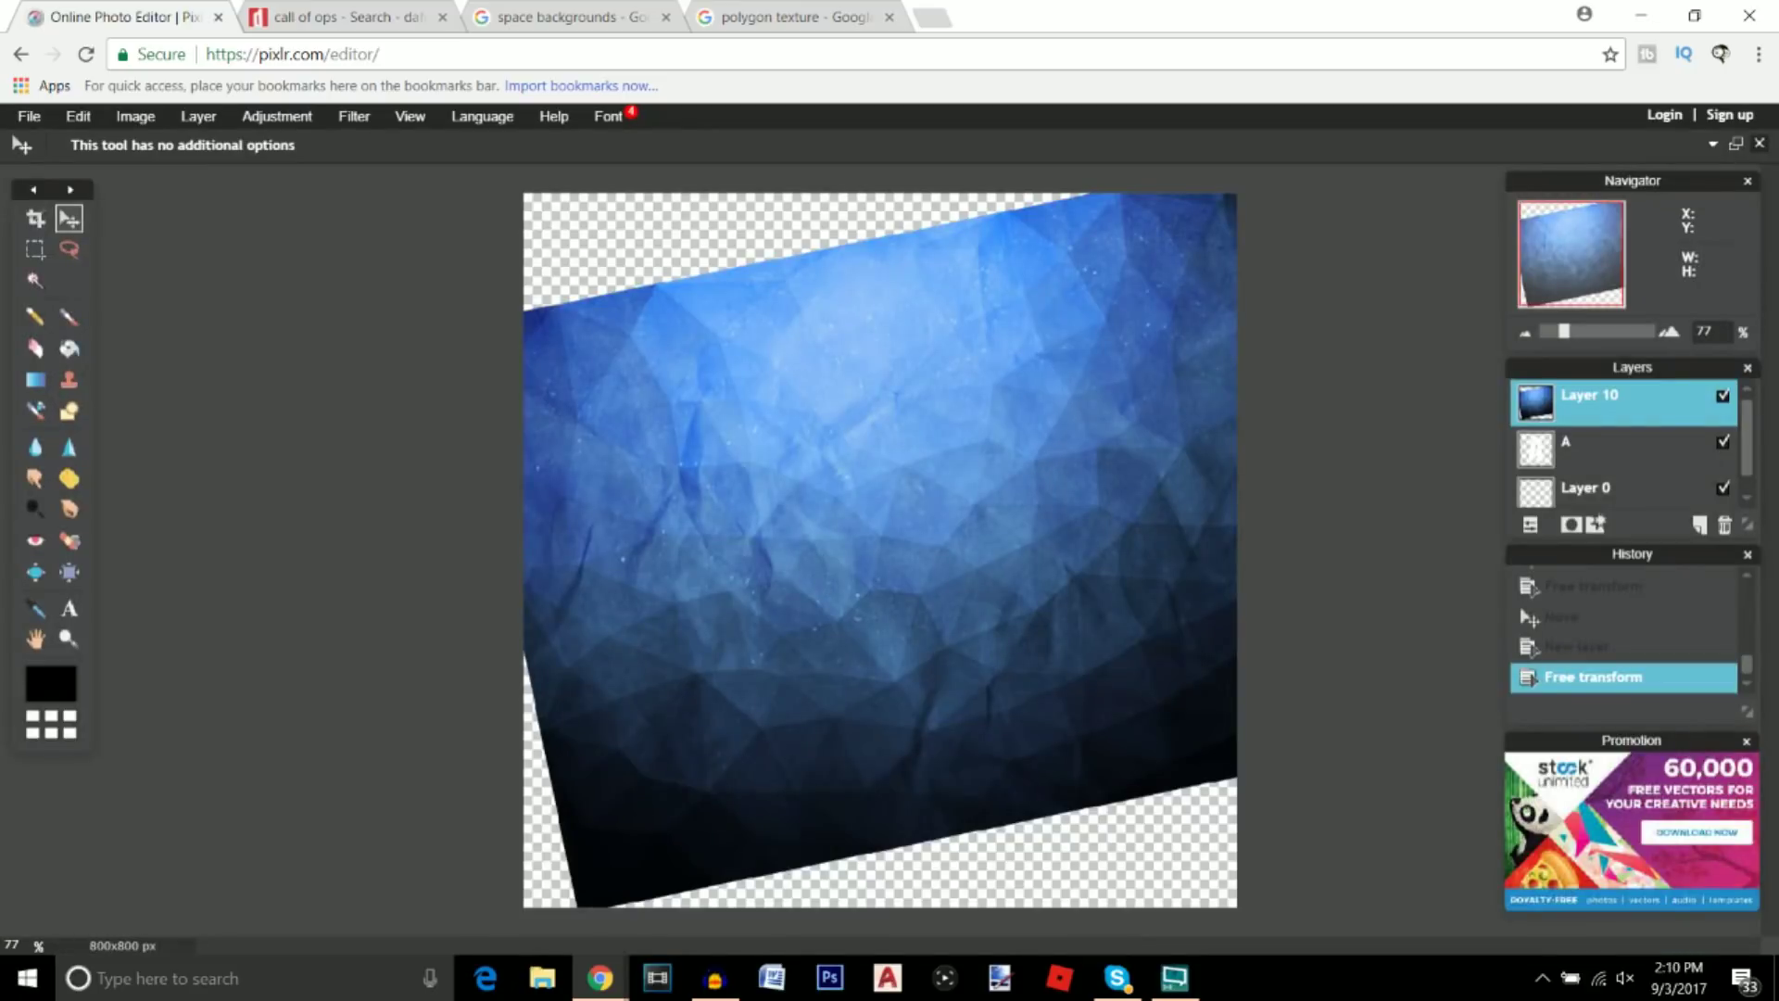
drag(935, 580, 943, 576)
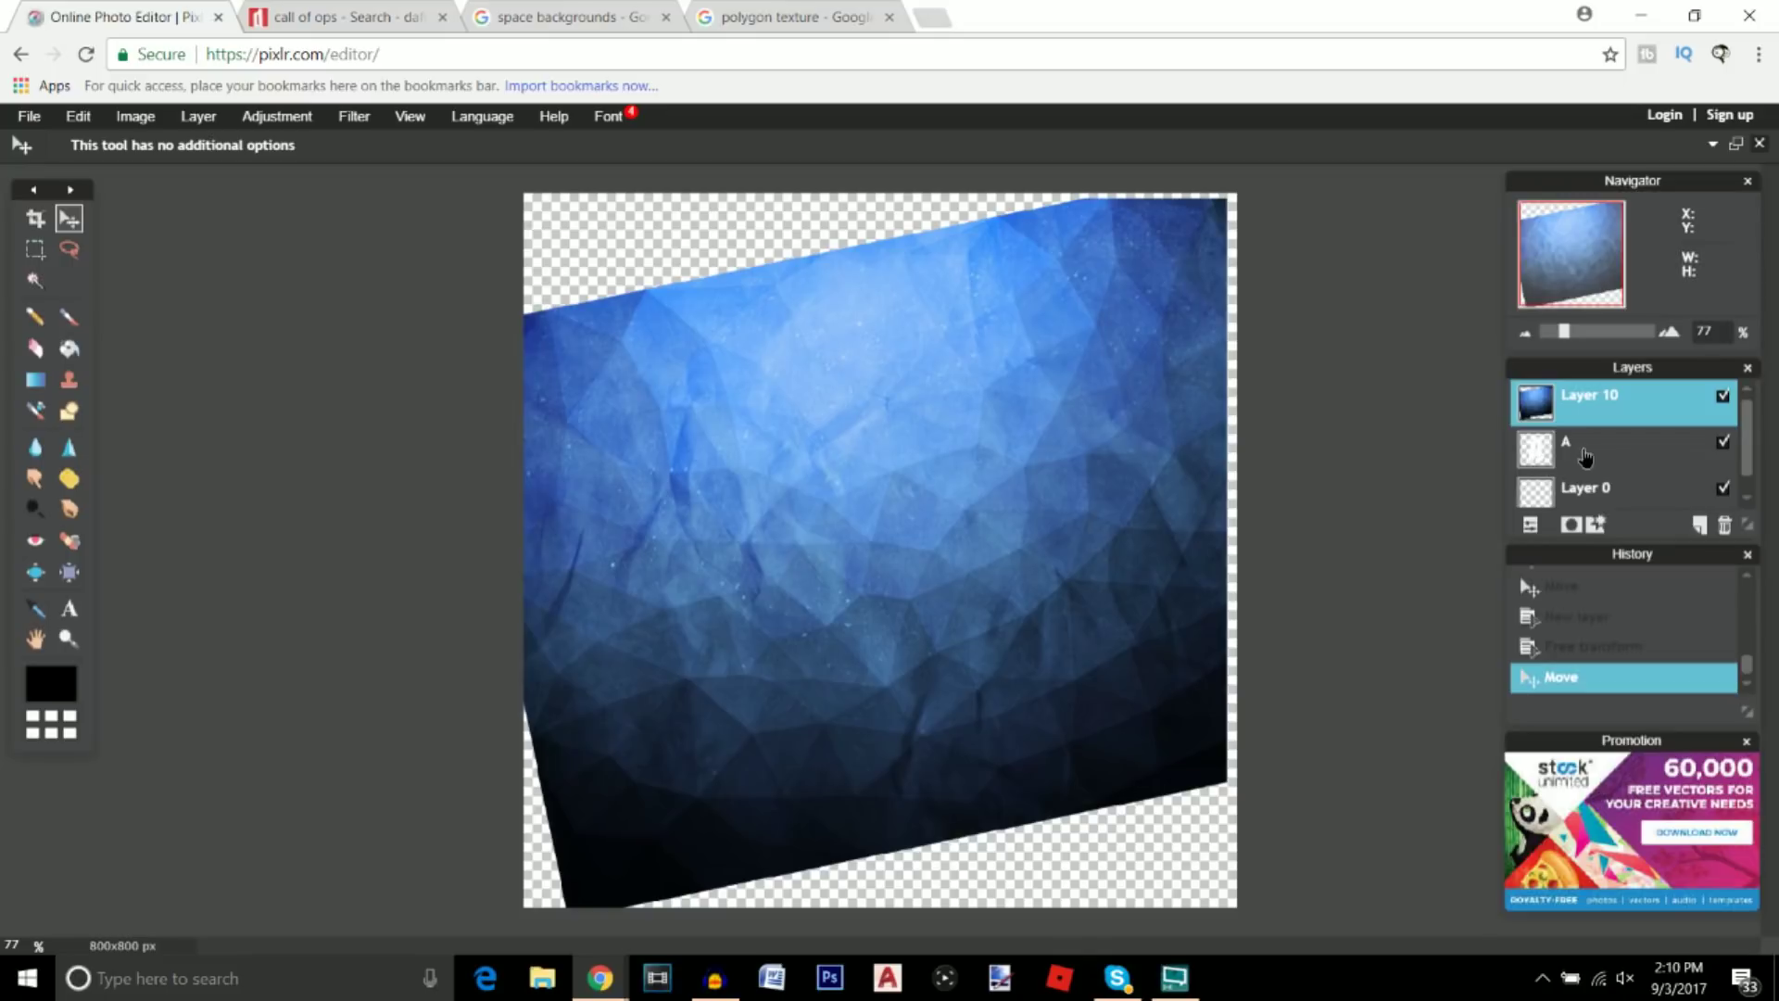
click(1586, 457)
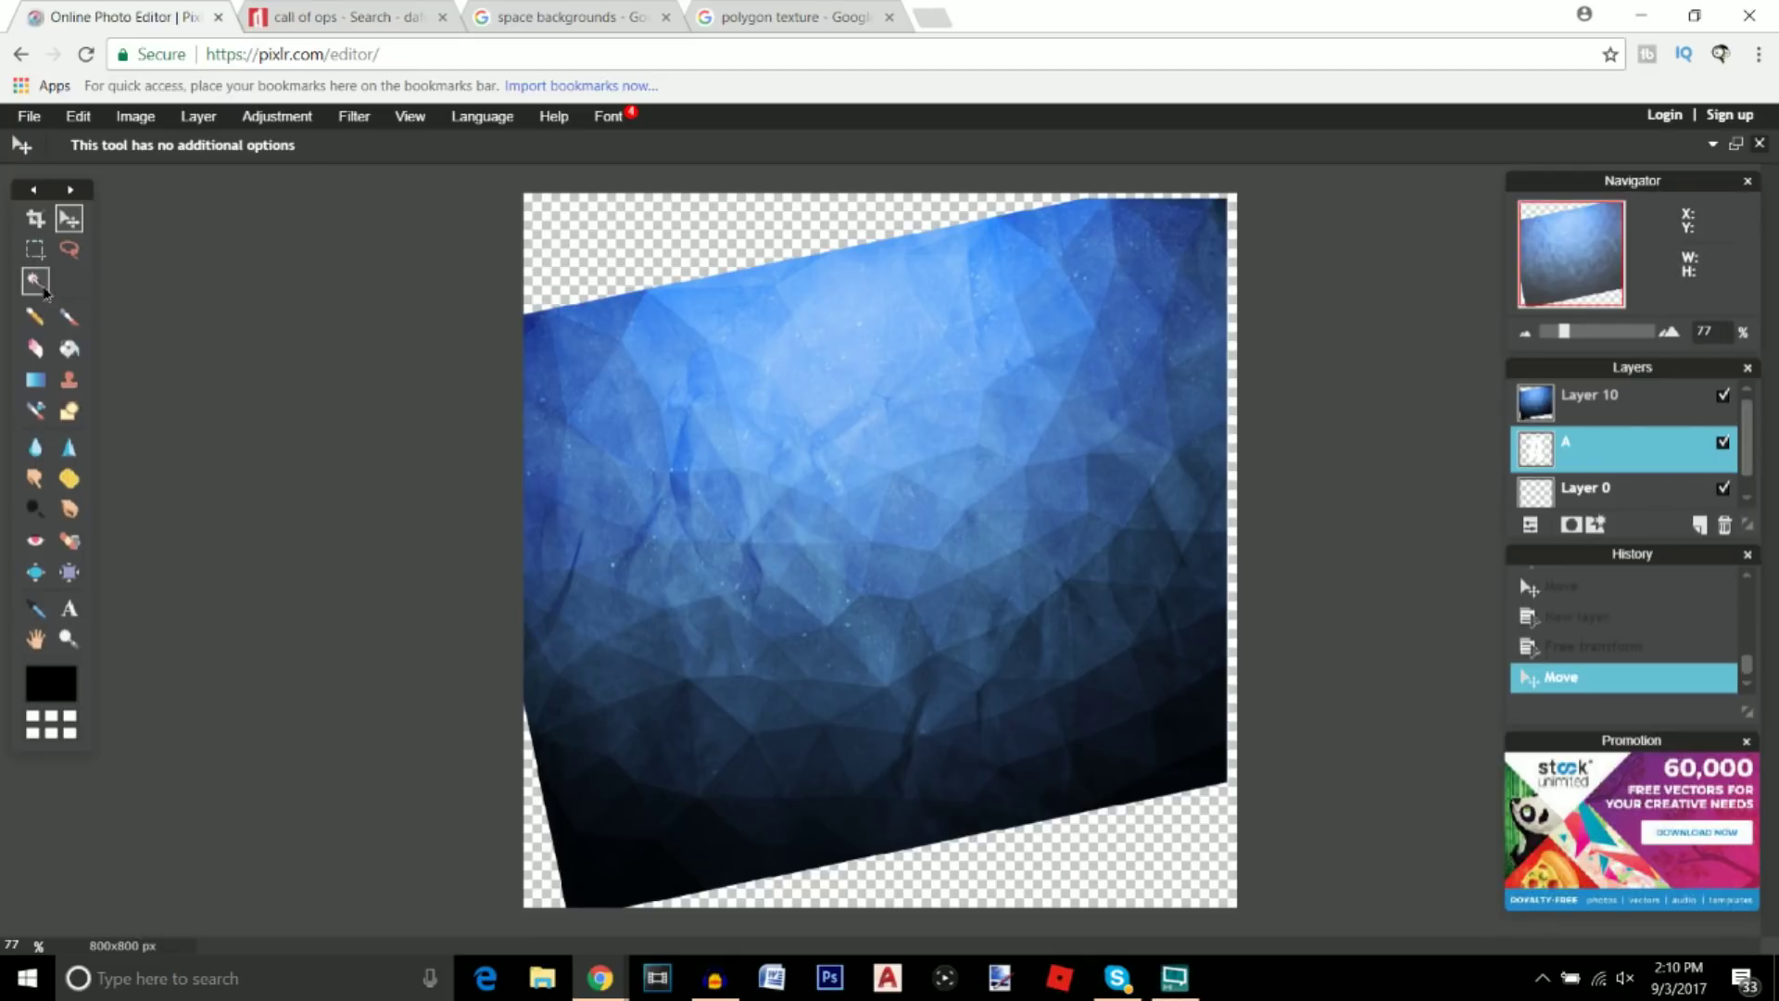
- Magic-wand the letter A, invert the selection, and delete the texture outside the letter
click(43, 292)
click(853, 503)
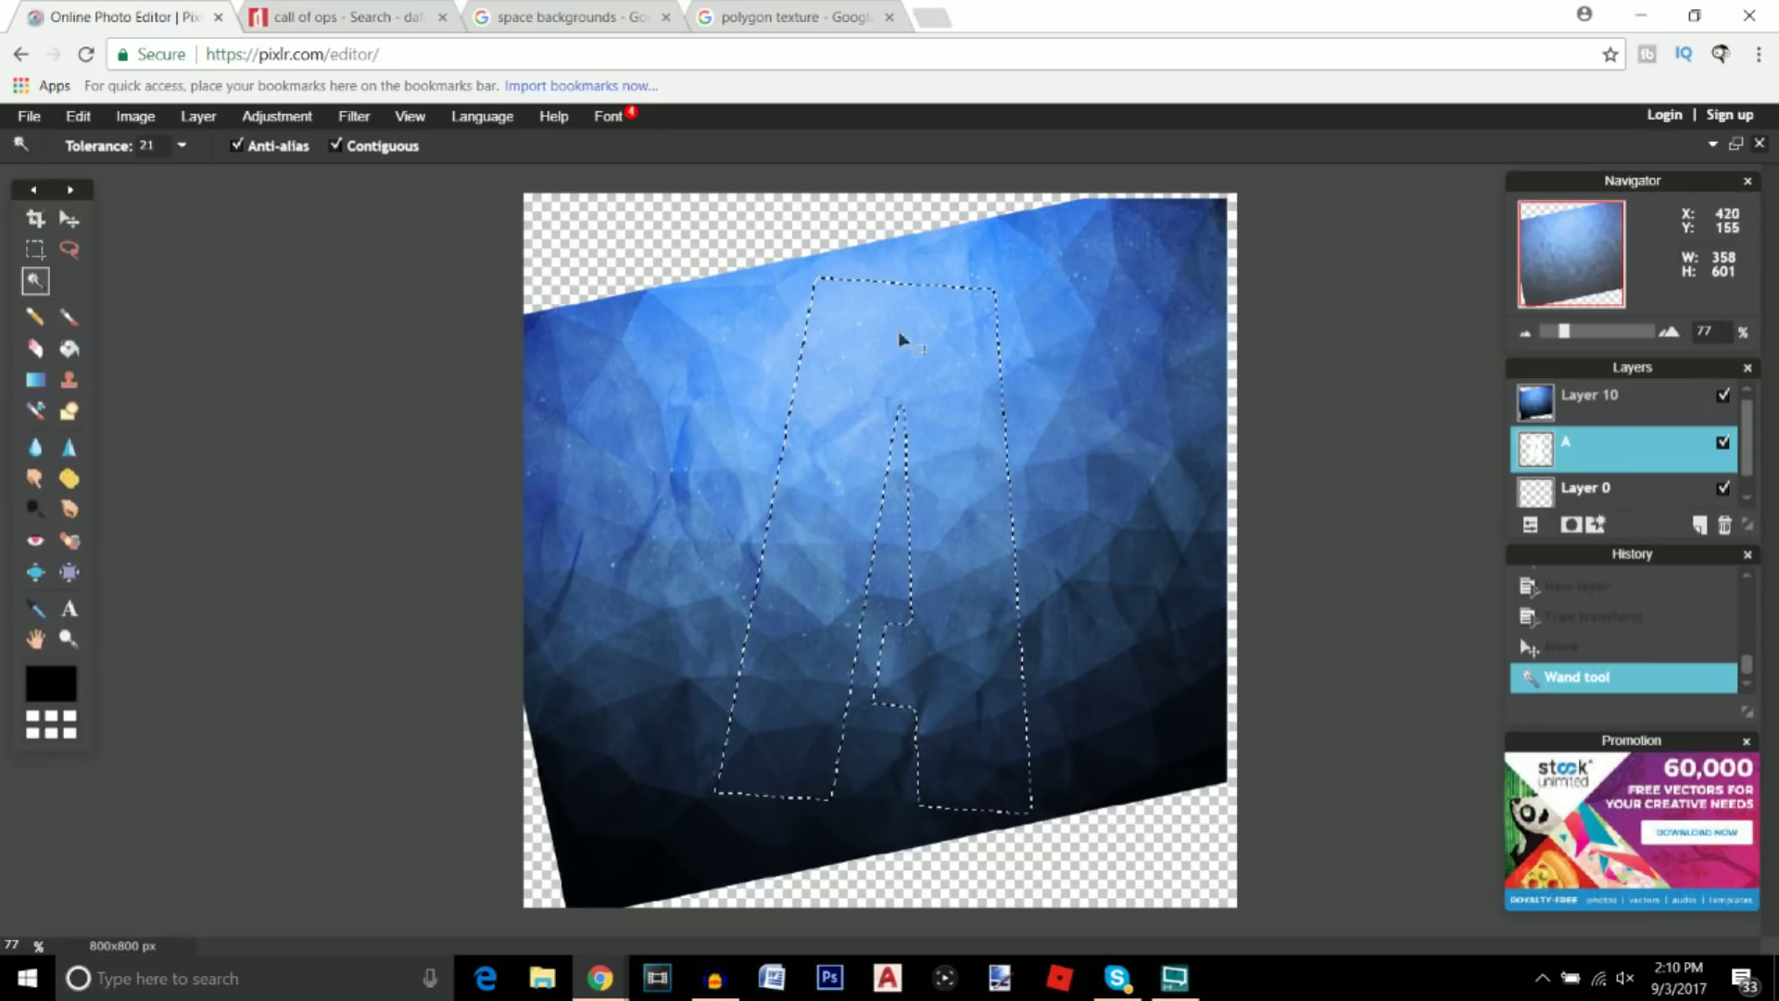
right_click(837, 501)
click(898, 570)
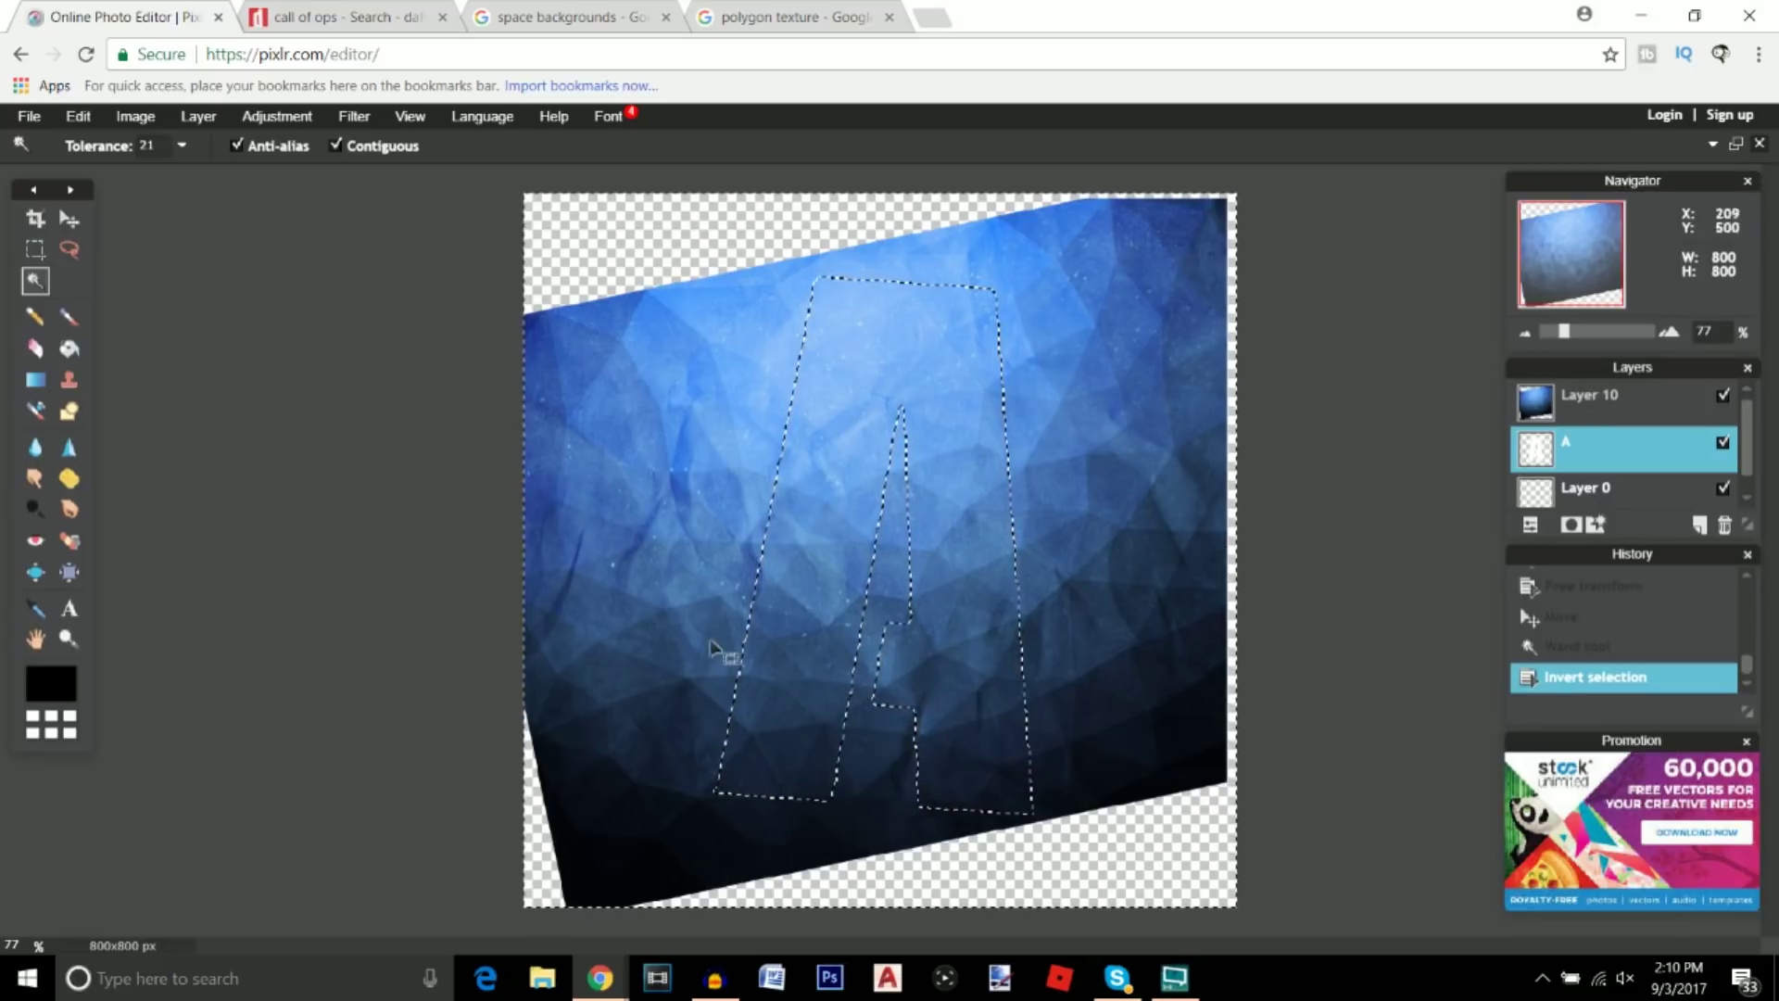
click(1614, 418)
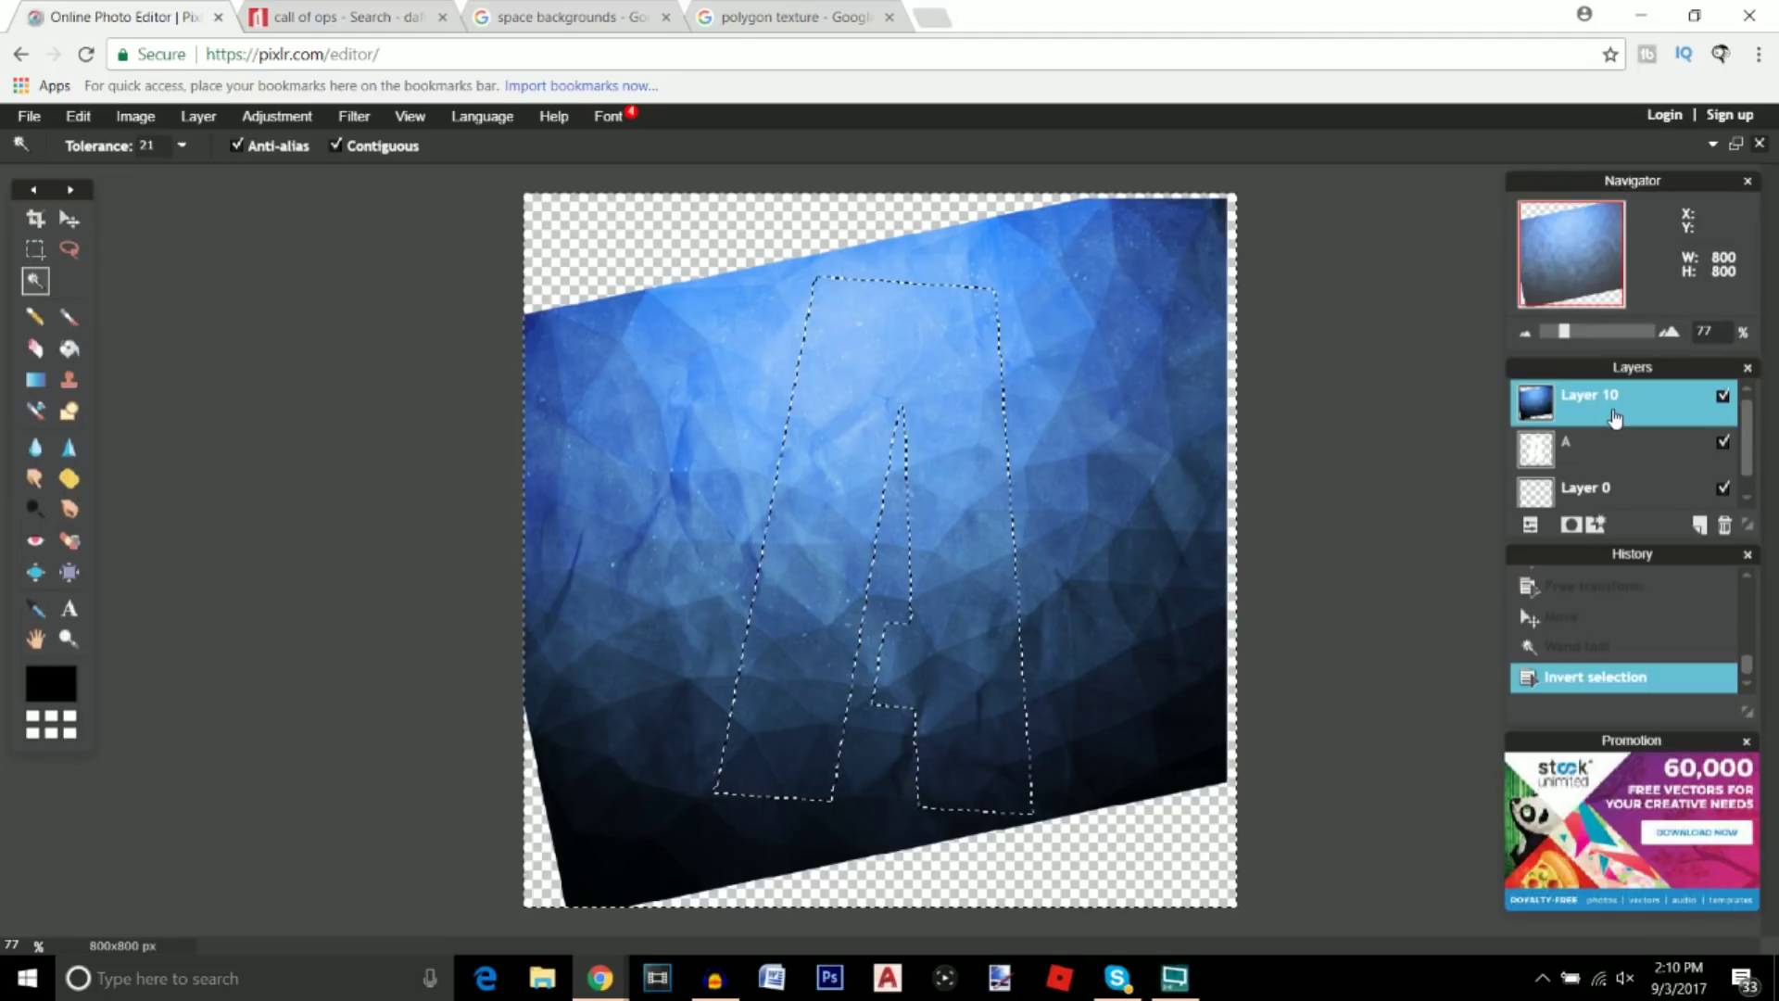
key(Delete)
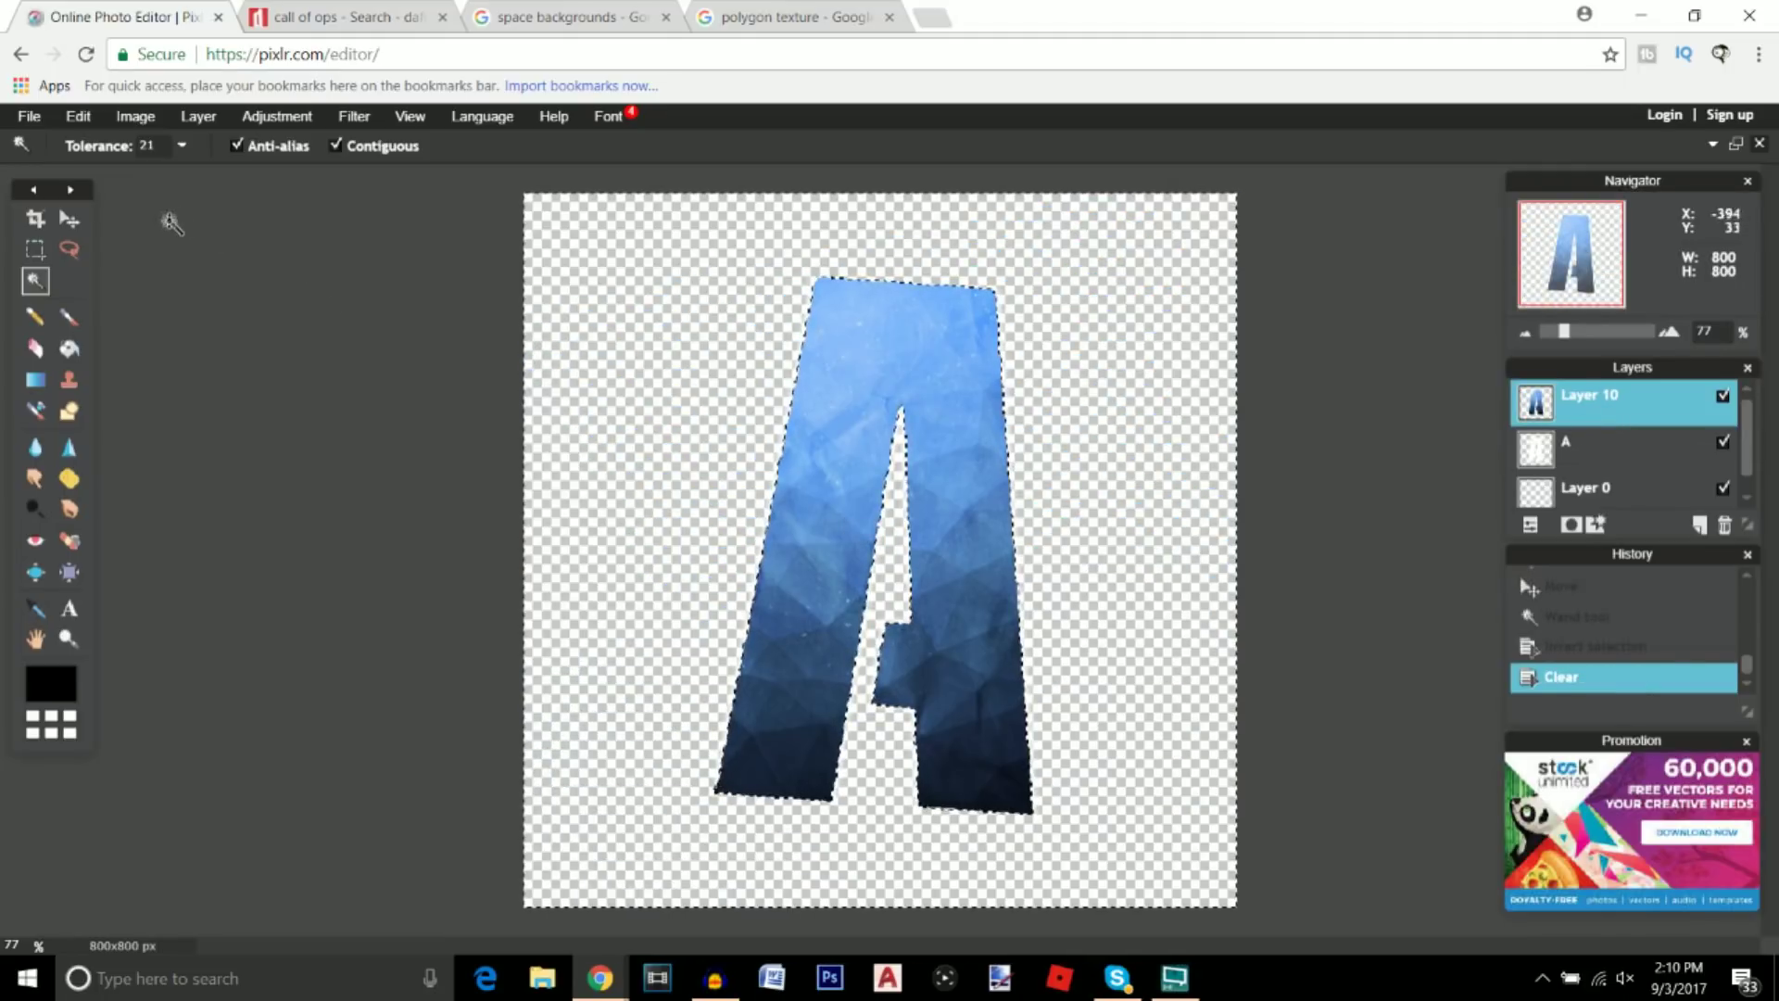
- Deselect, then clear the contents of the white letter A layer
click(70, 250)
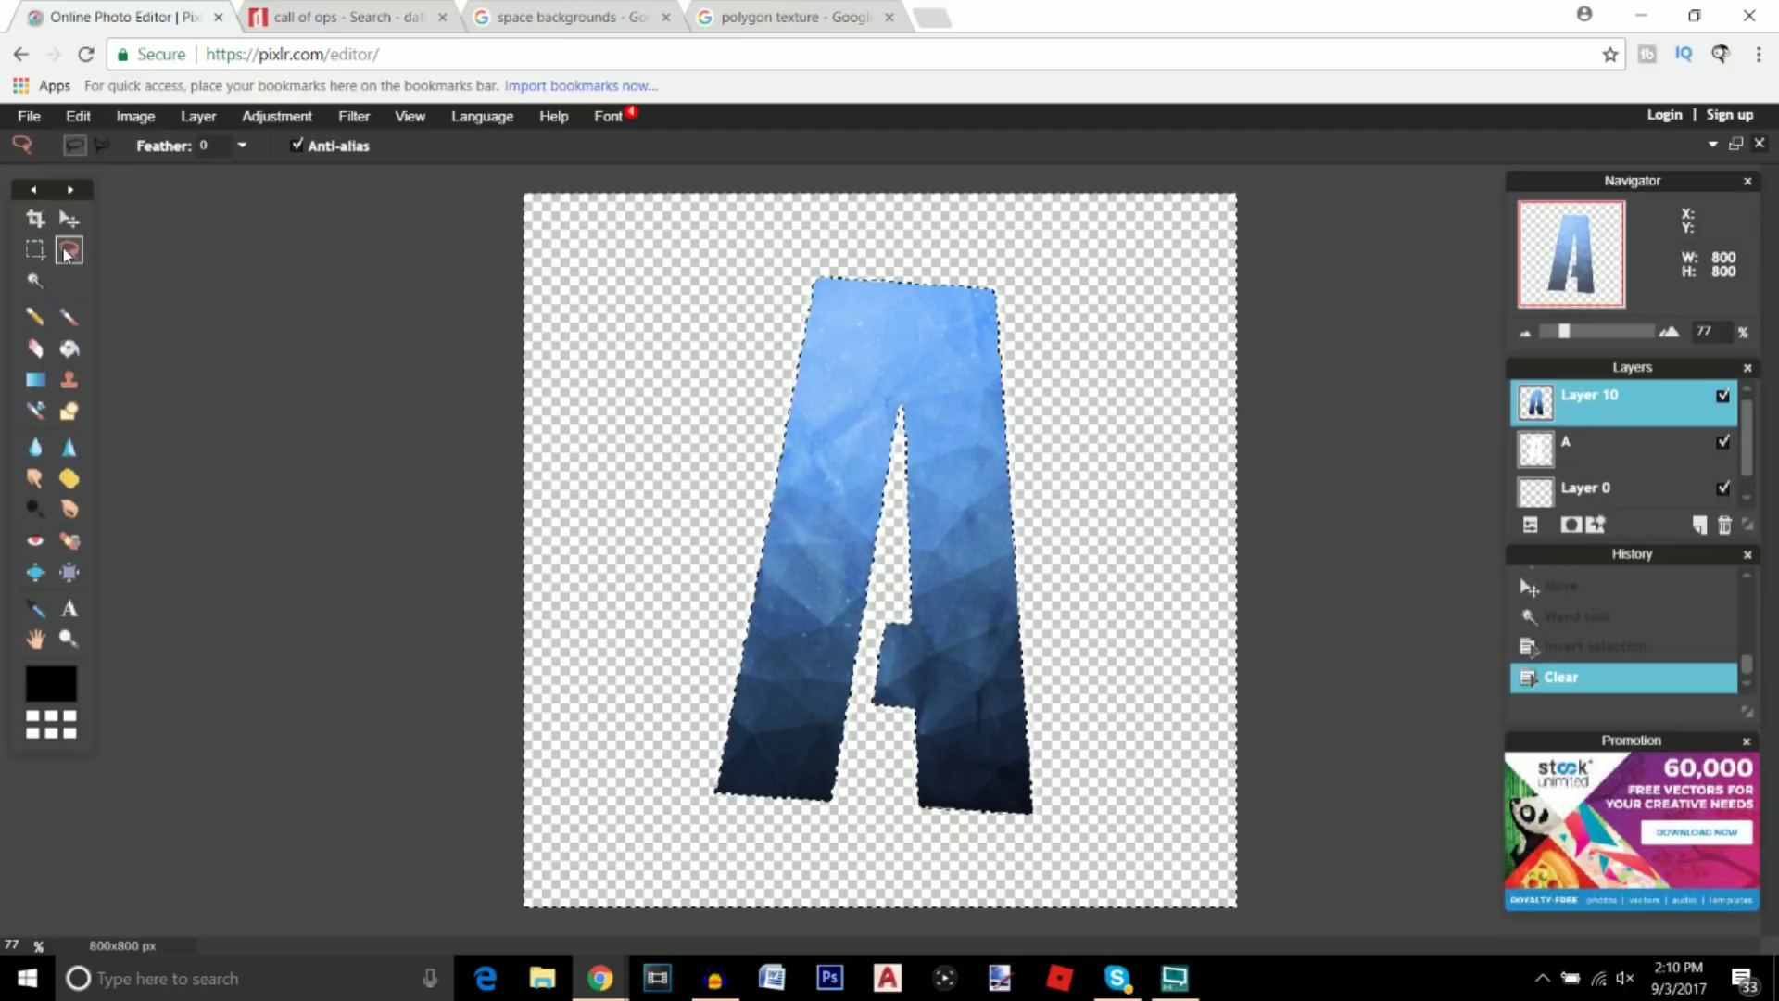
click(498, 339)
click(498, 339)
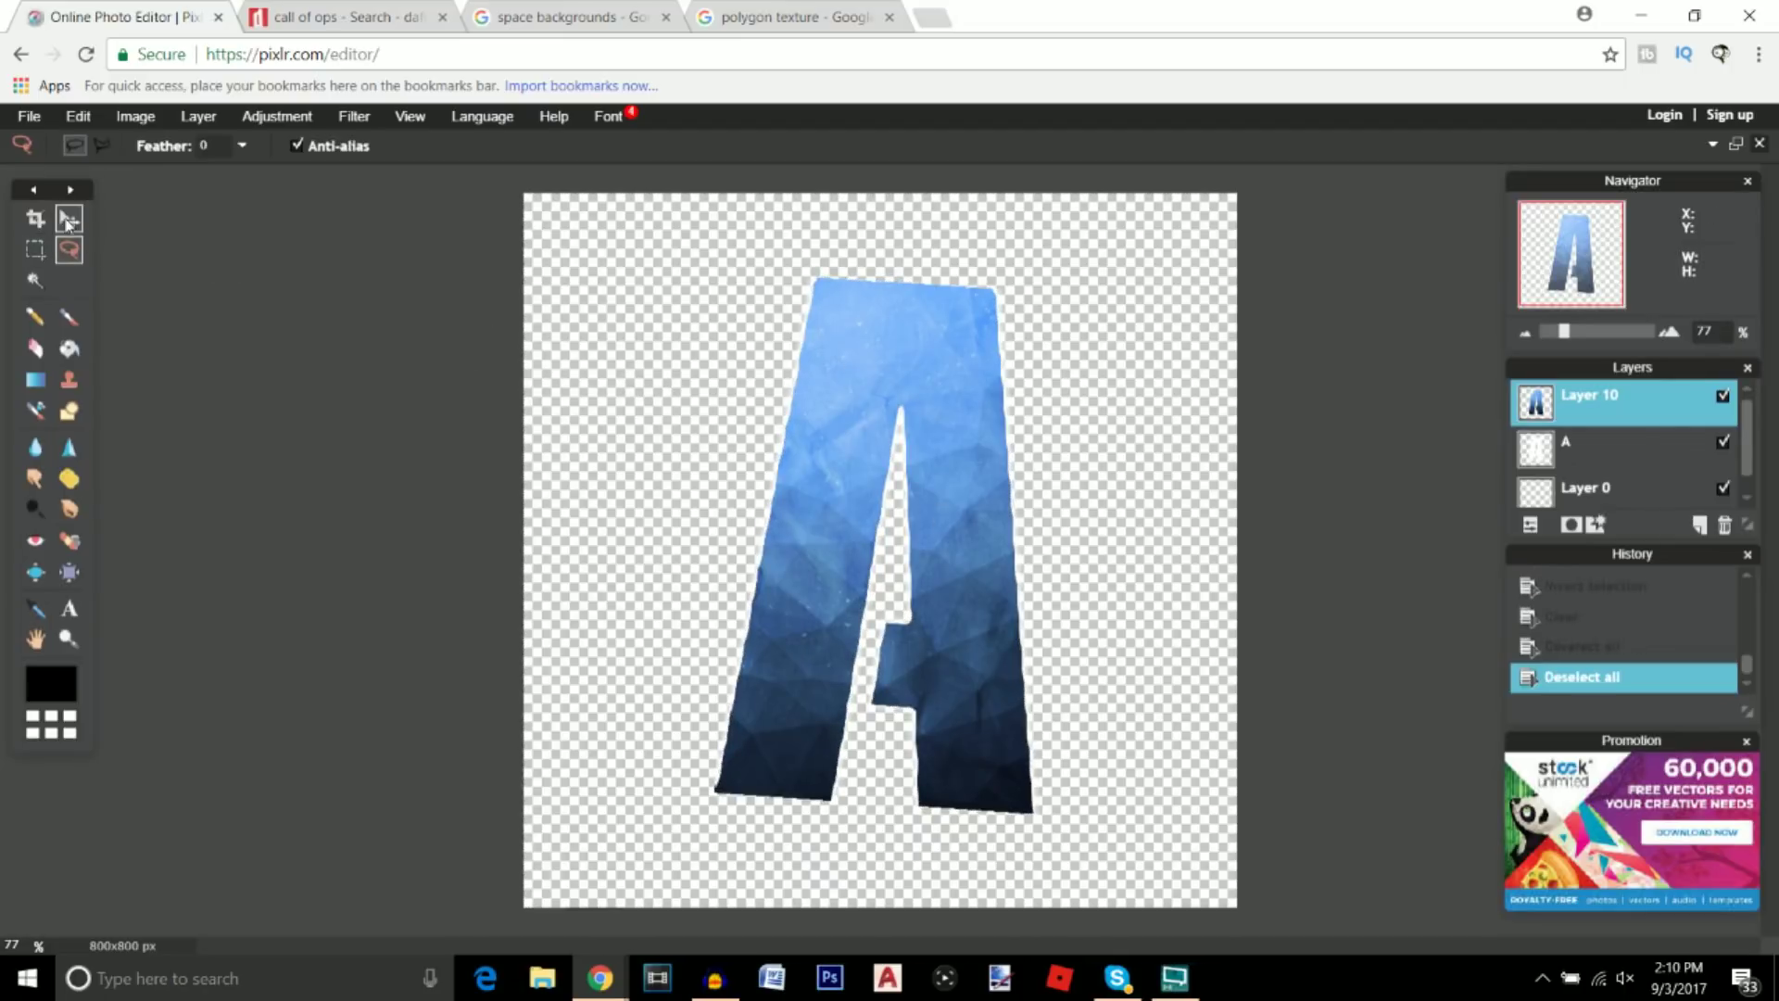
click(68, 220)
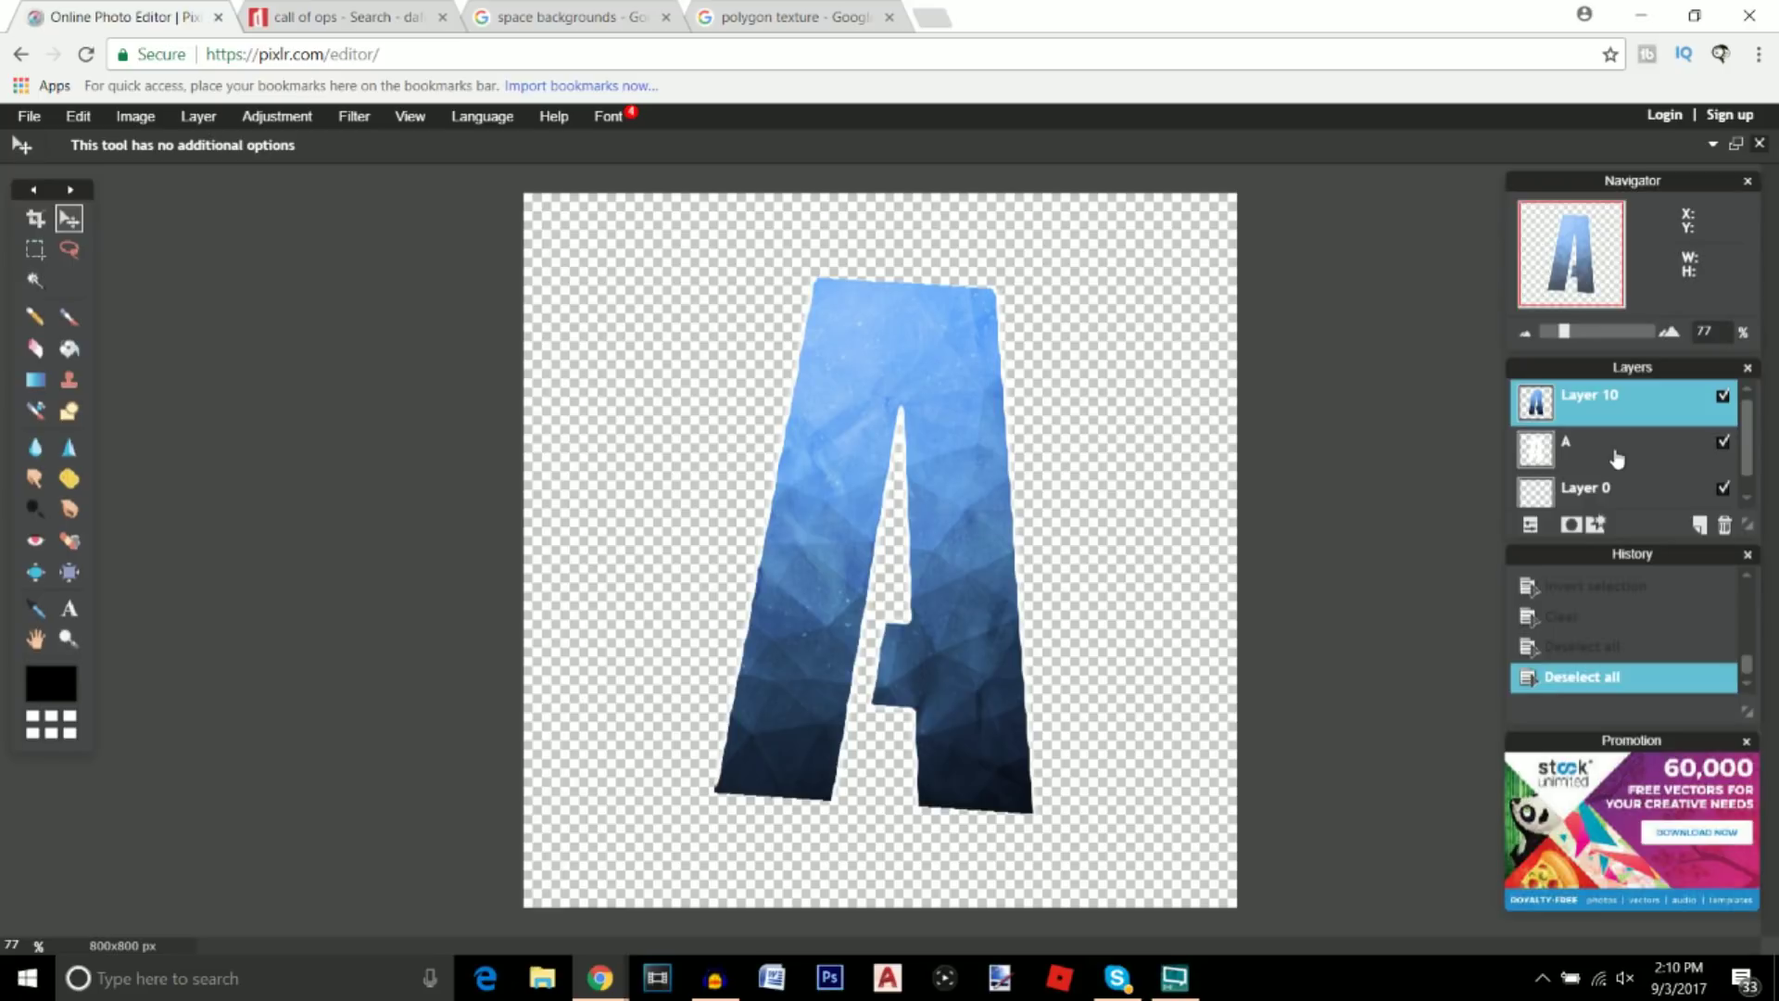
click(1566, 454)
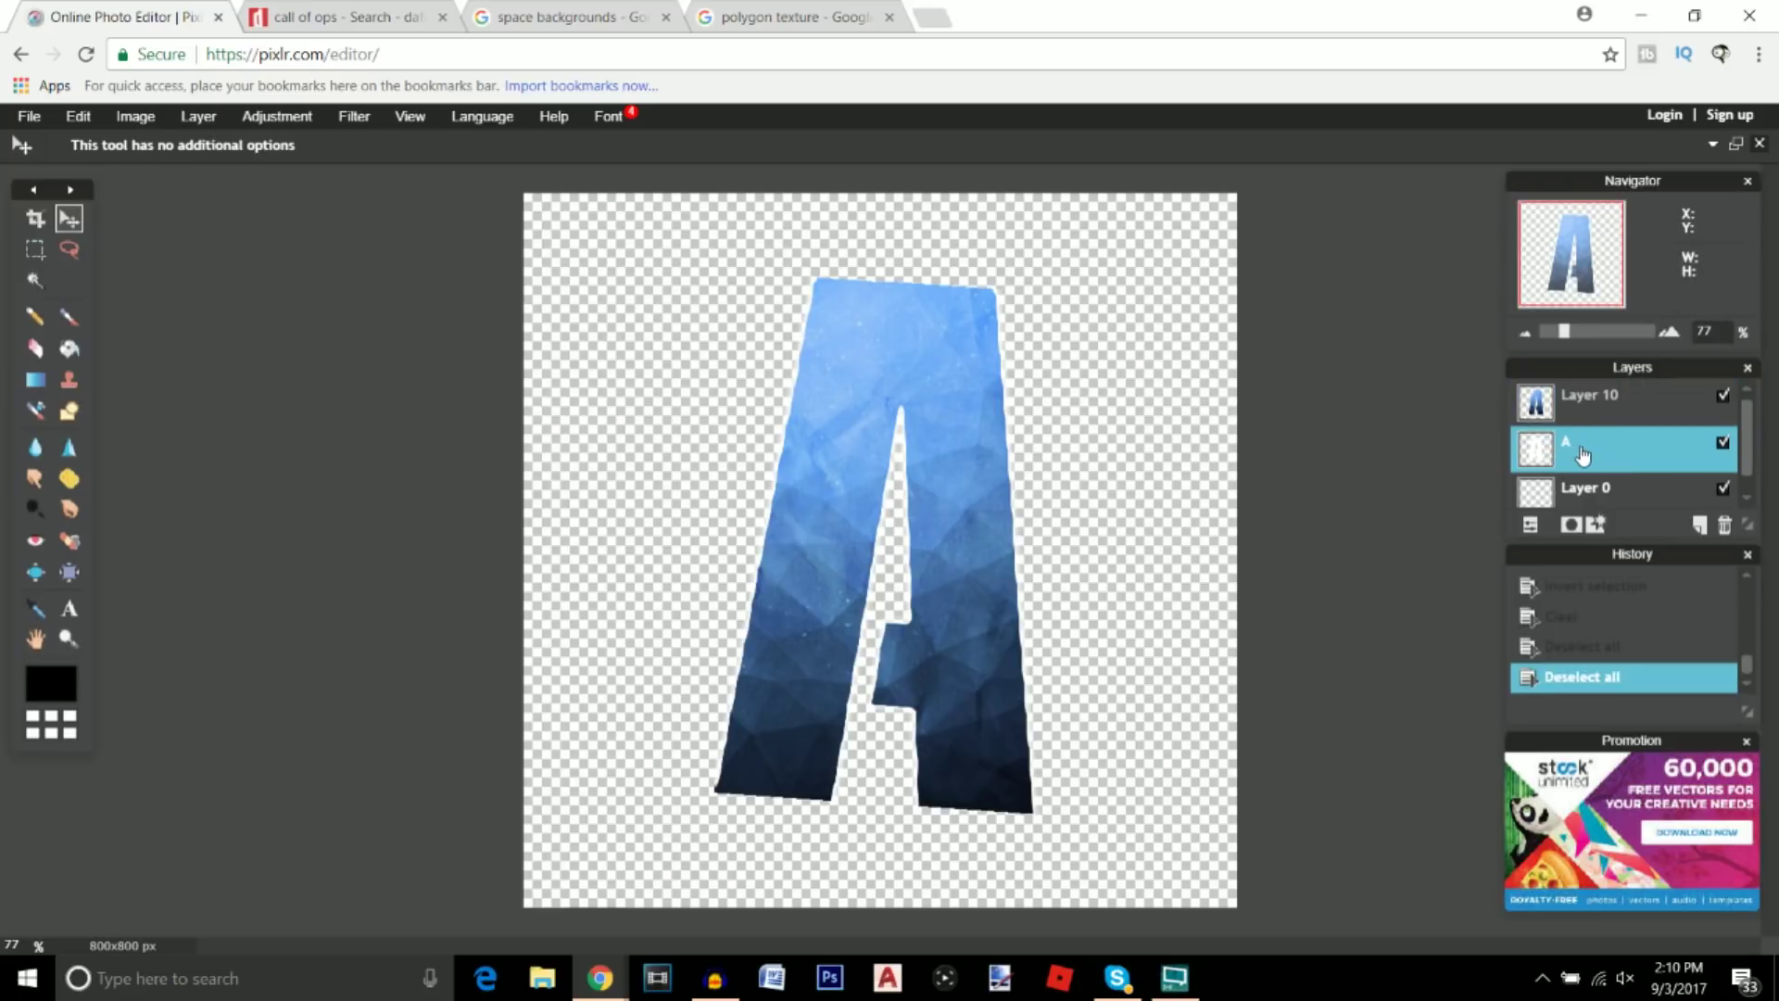
key(Delete)
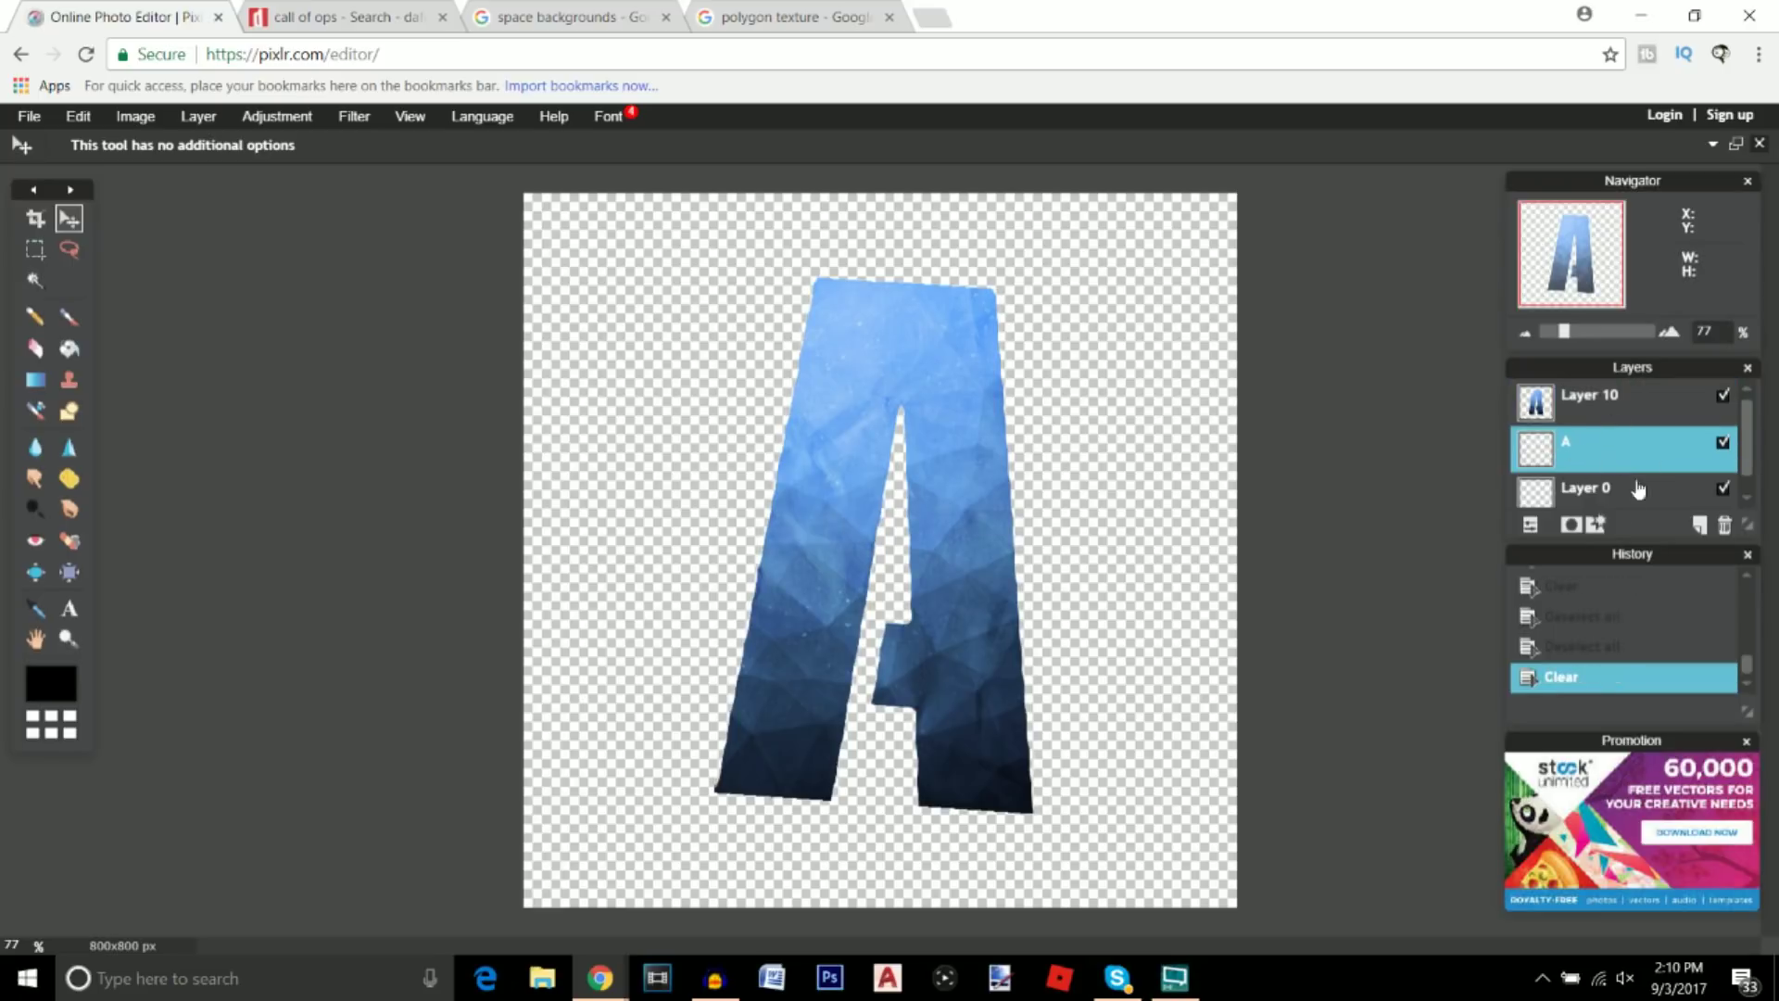
click(1600, 401)
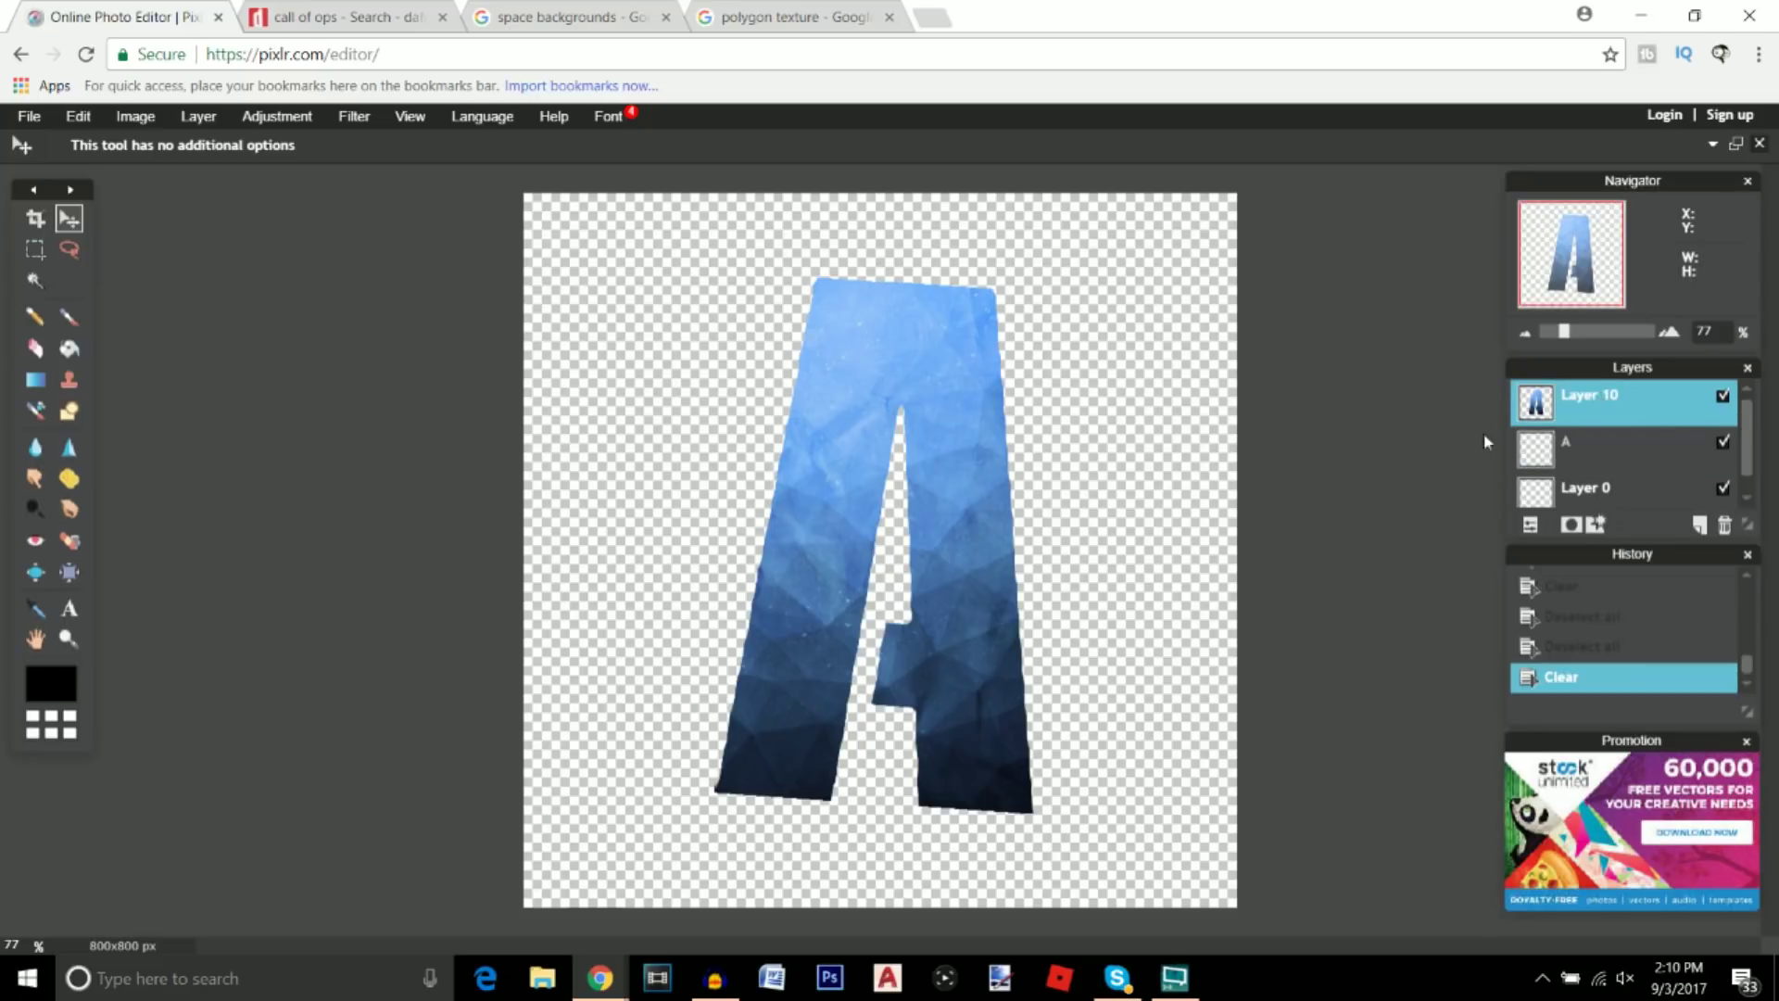
- In Layer styles, add a white Outer glow with hardness 10 and size 10 to the textured letter
right_click(1626, 407)
click(1576, 619)
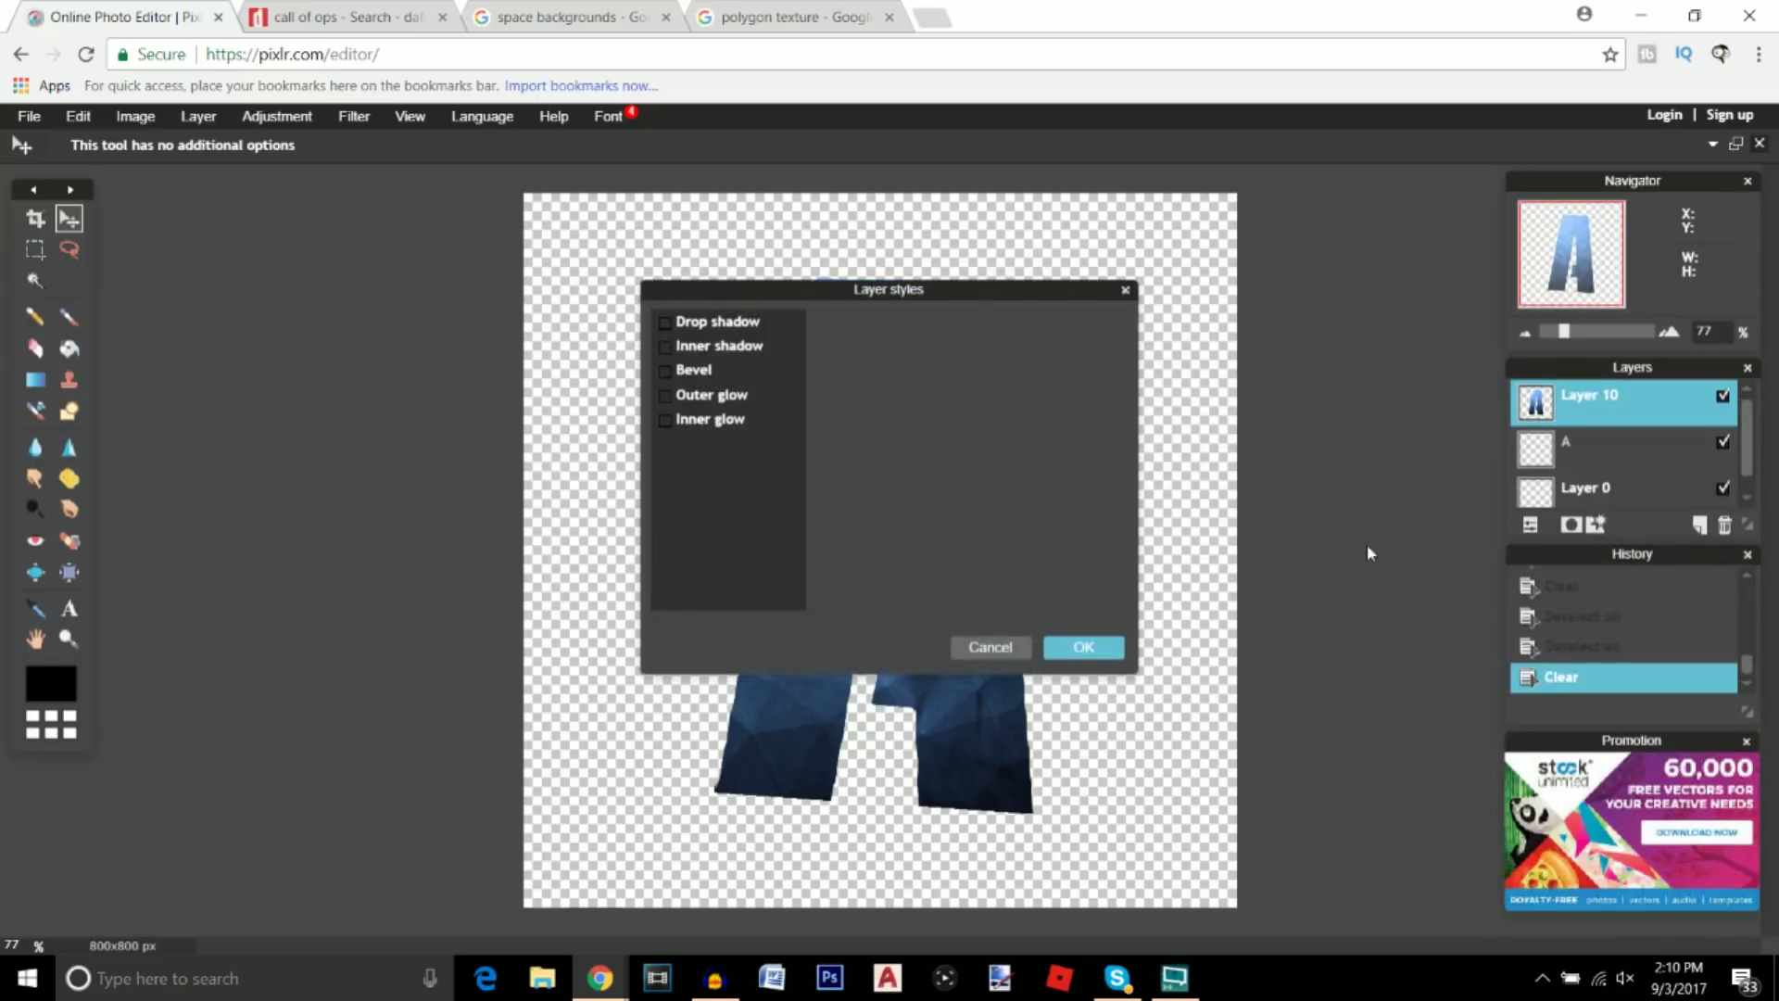
drag(891, 307, 1348, 317)
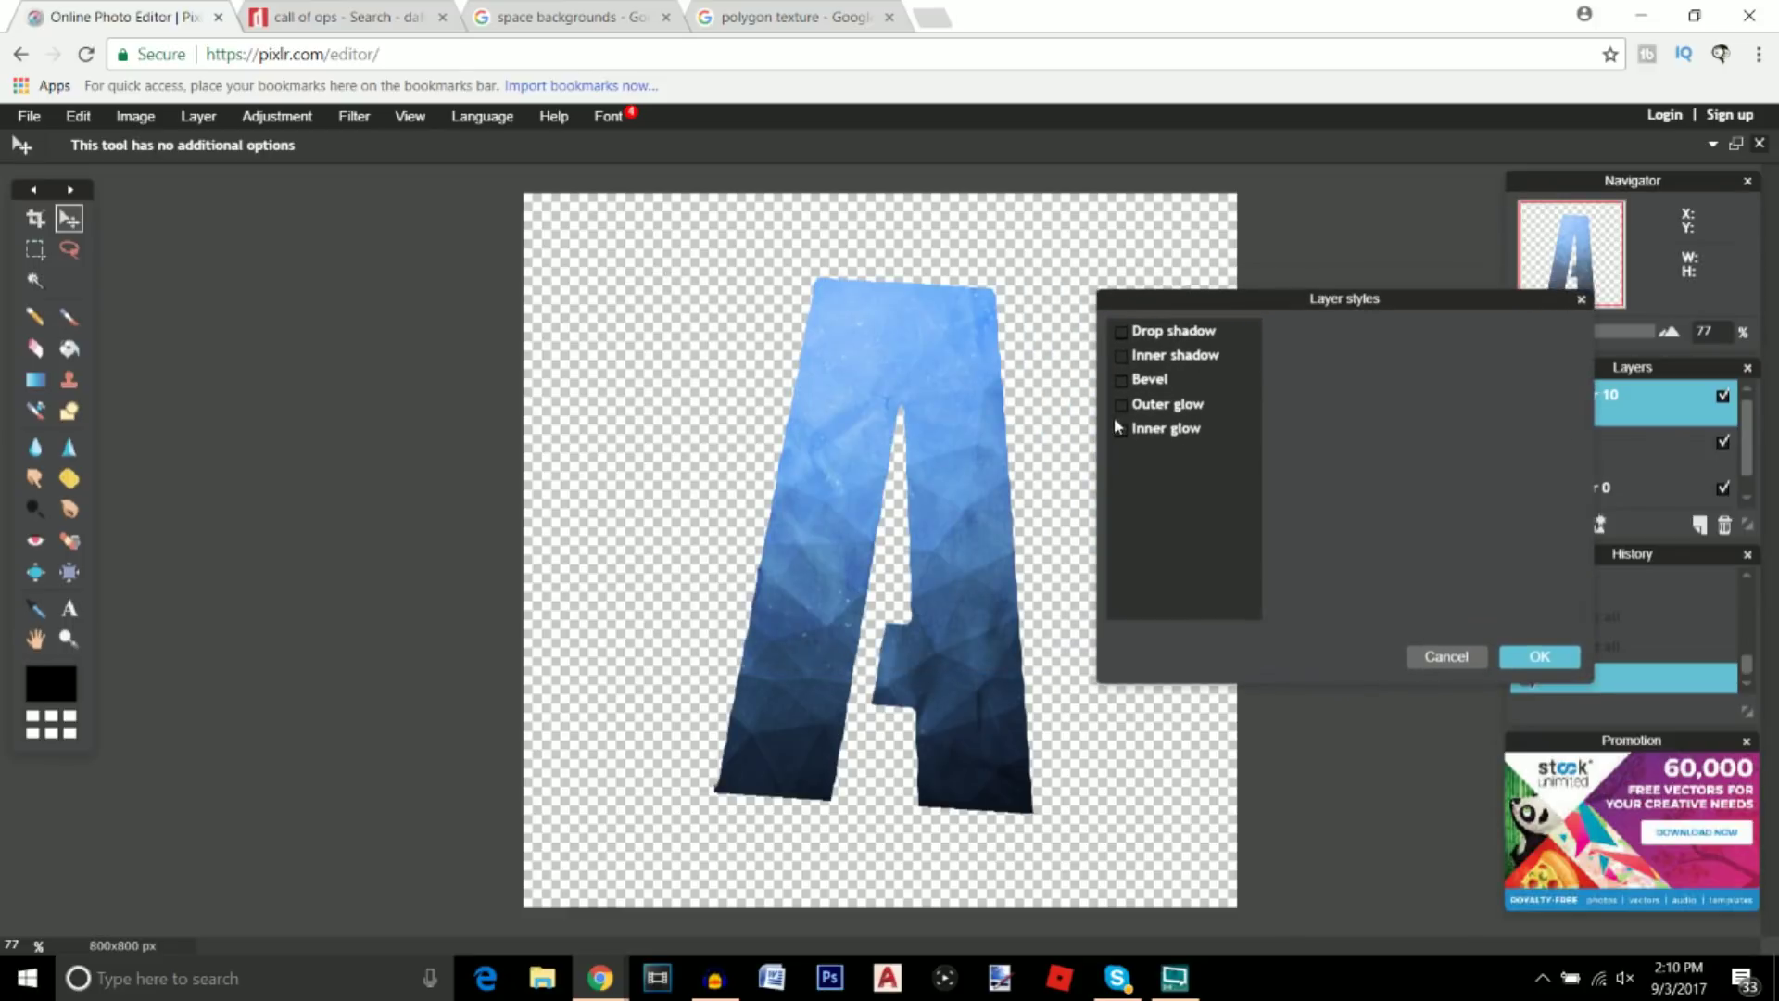
click(1124, 407)
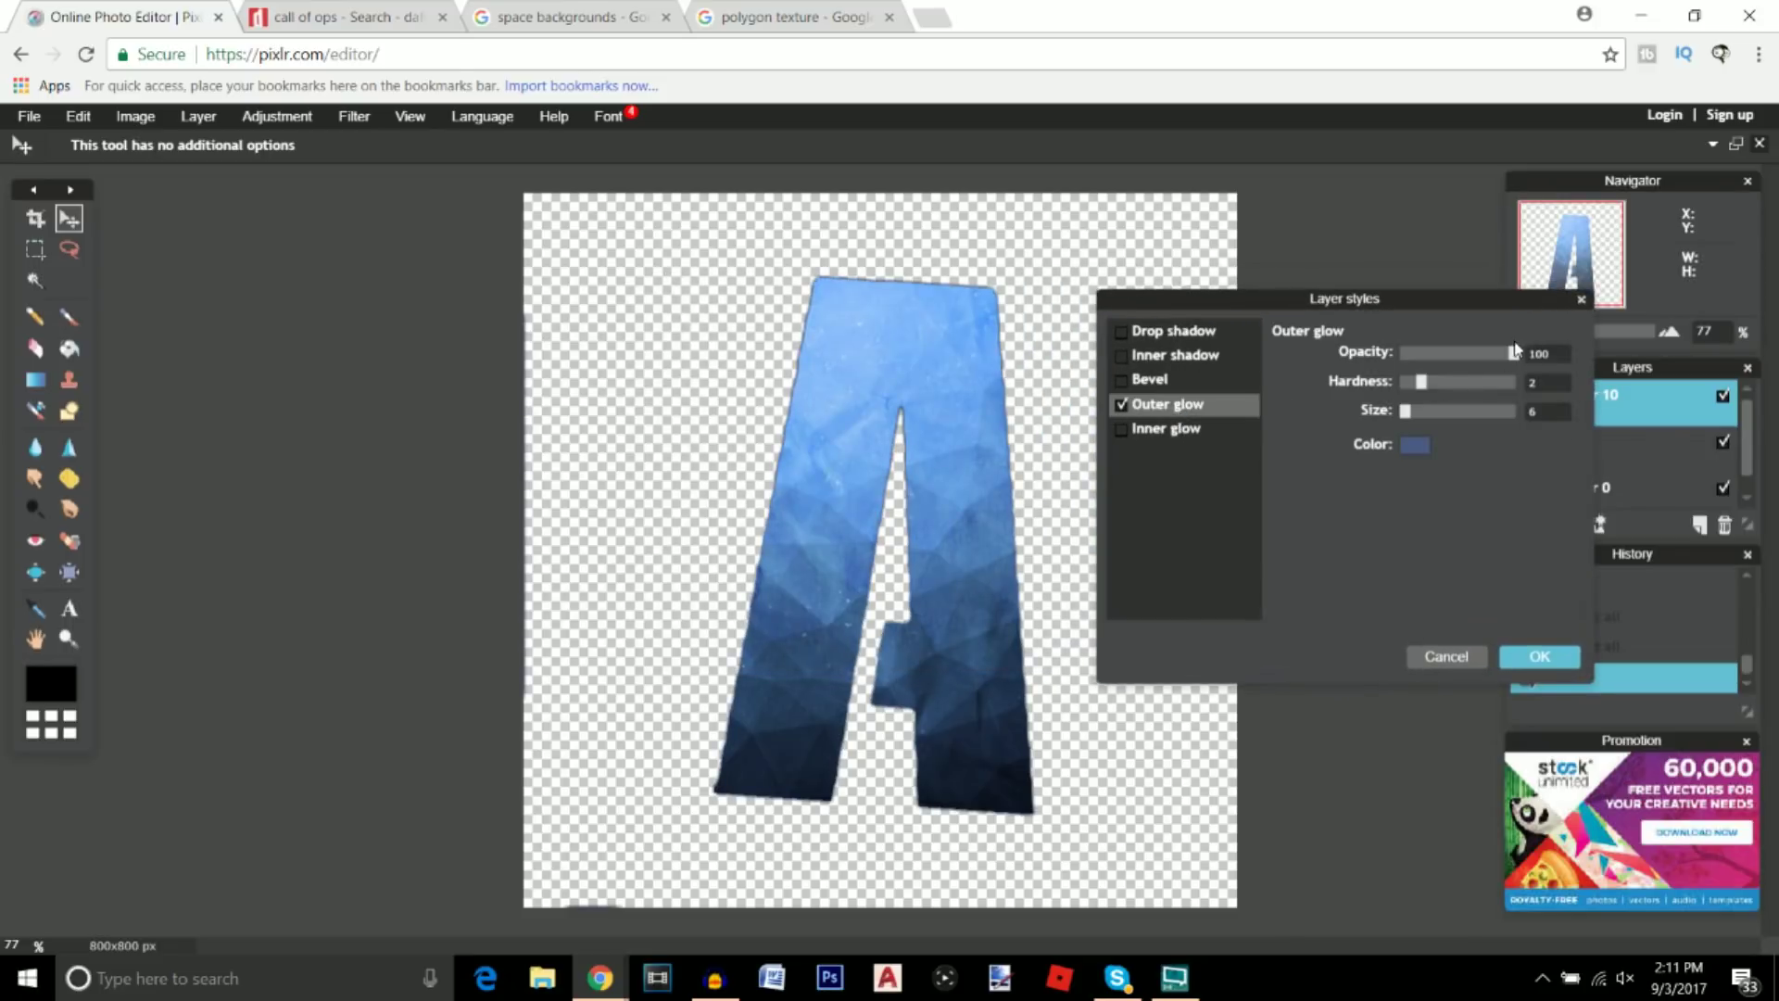
drag(1420, 382, 1526, 391)
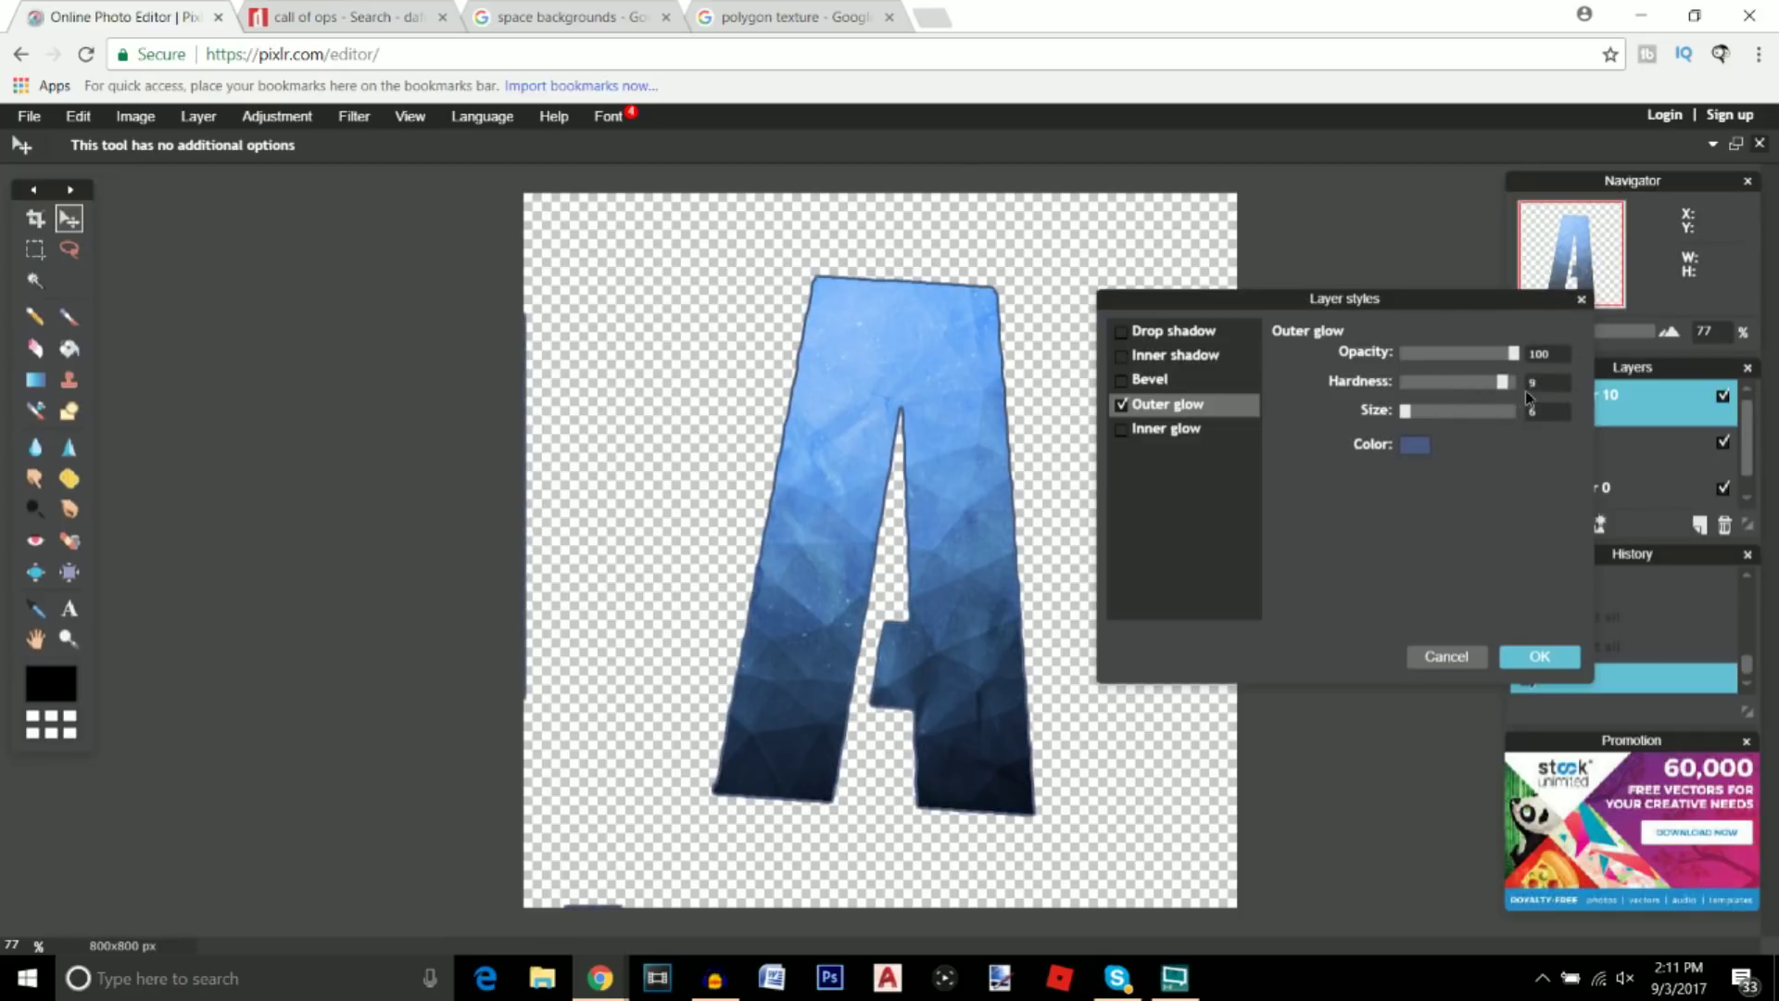
scroll(1485, 419, up, 2)
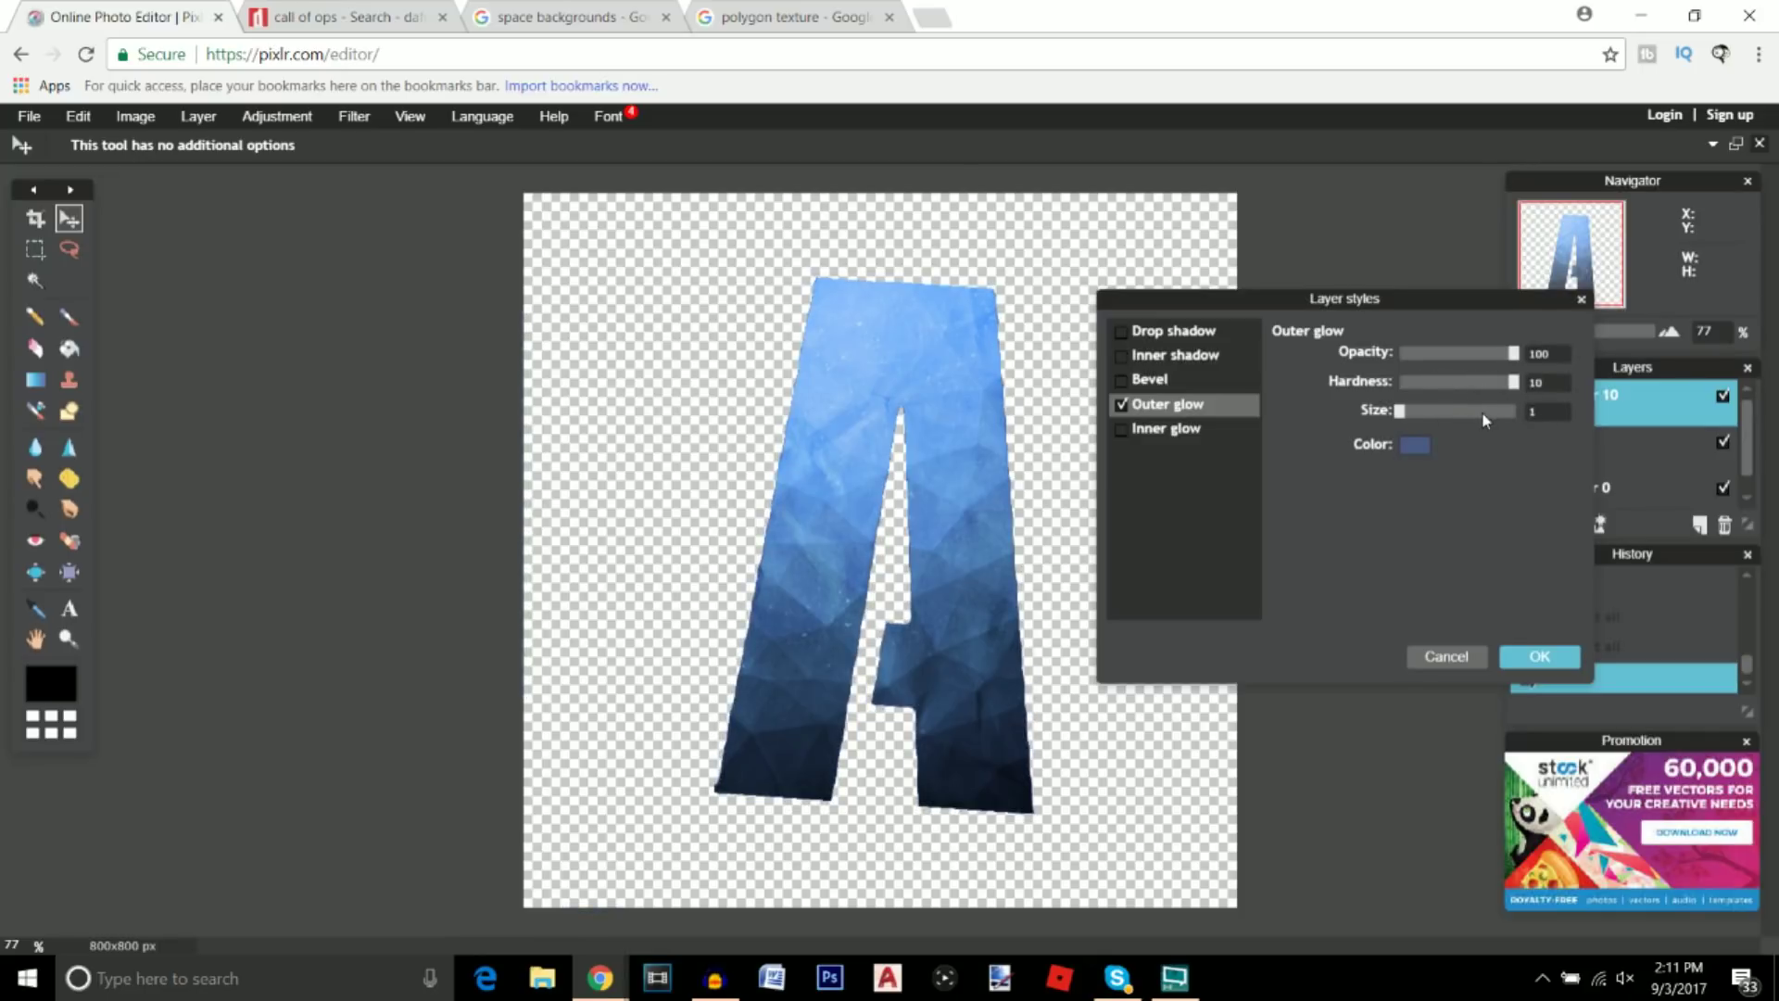
click(1418, 445)
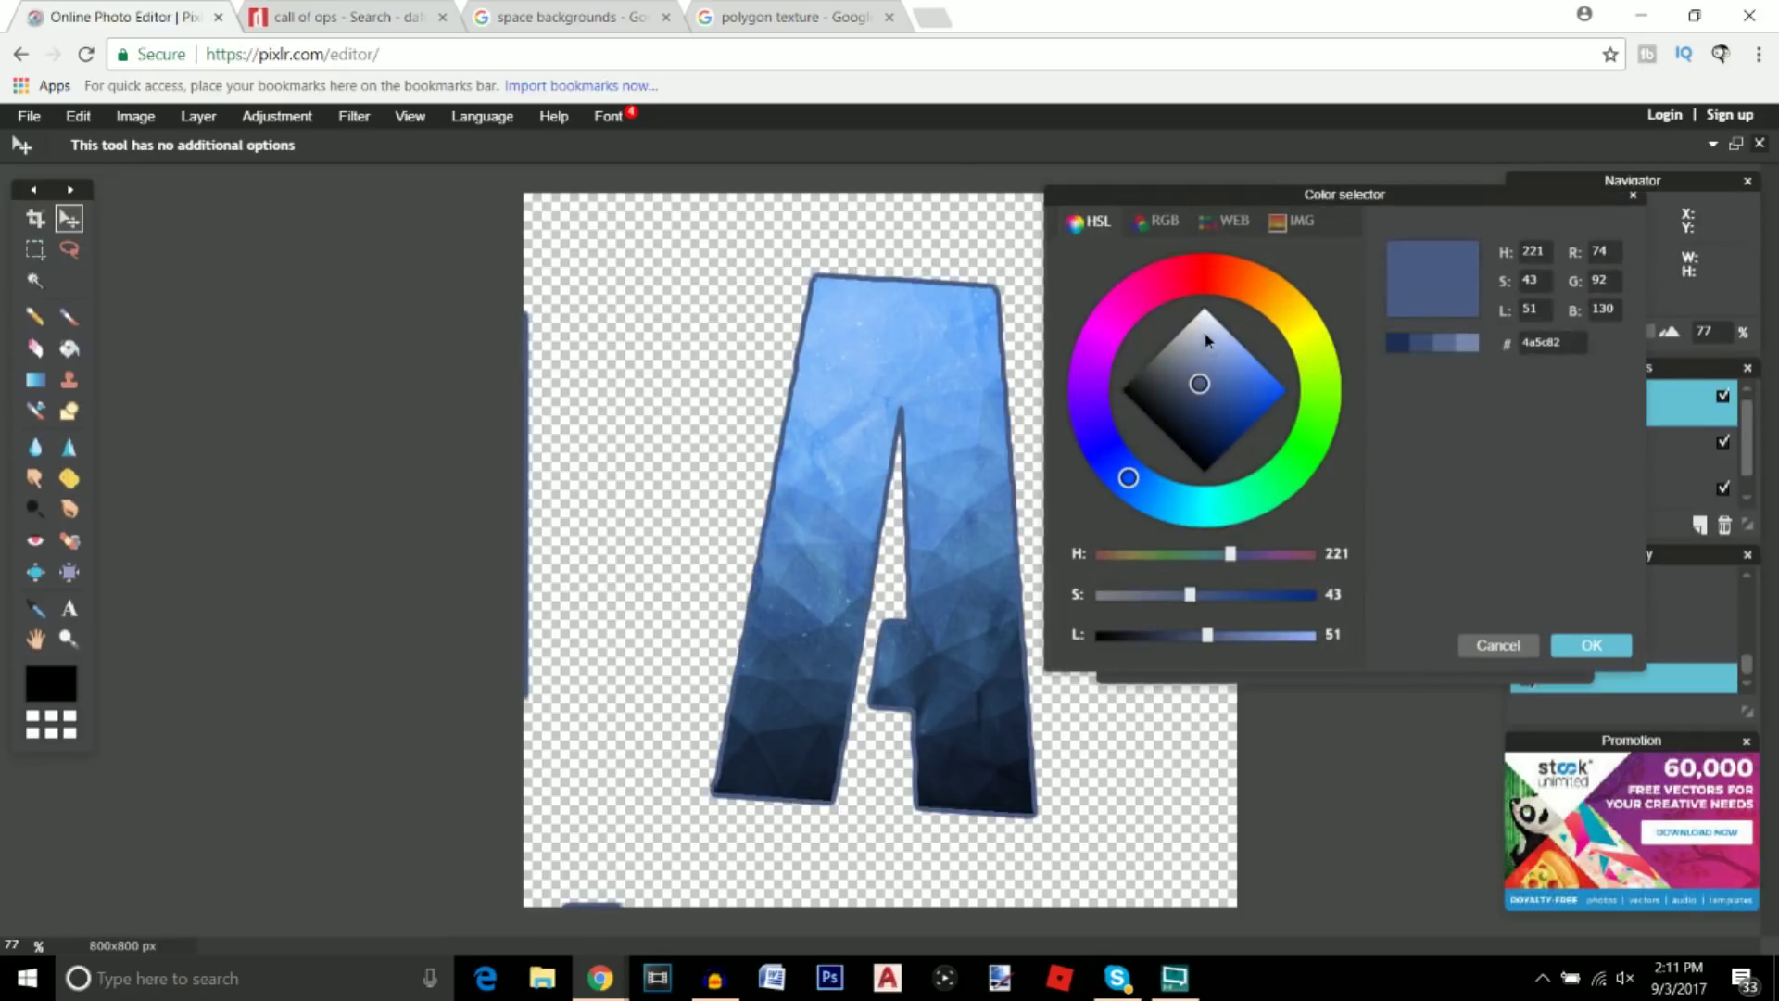
drag(1207, 340, 1205, 307)
click(1594, 646)
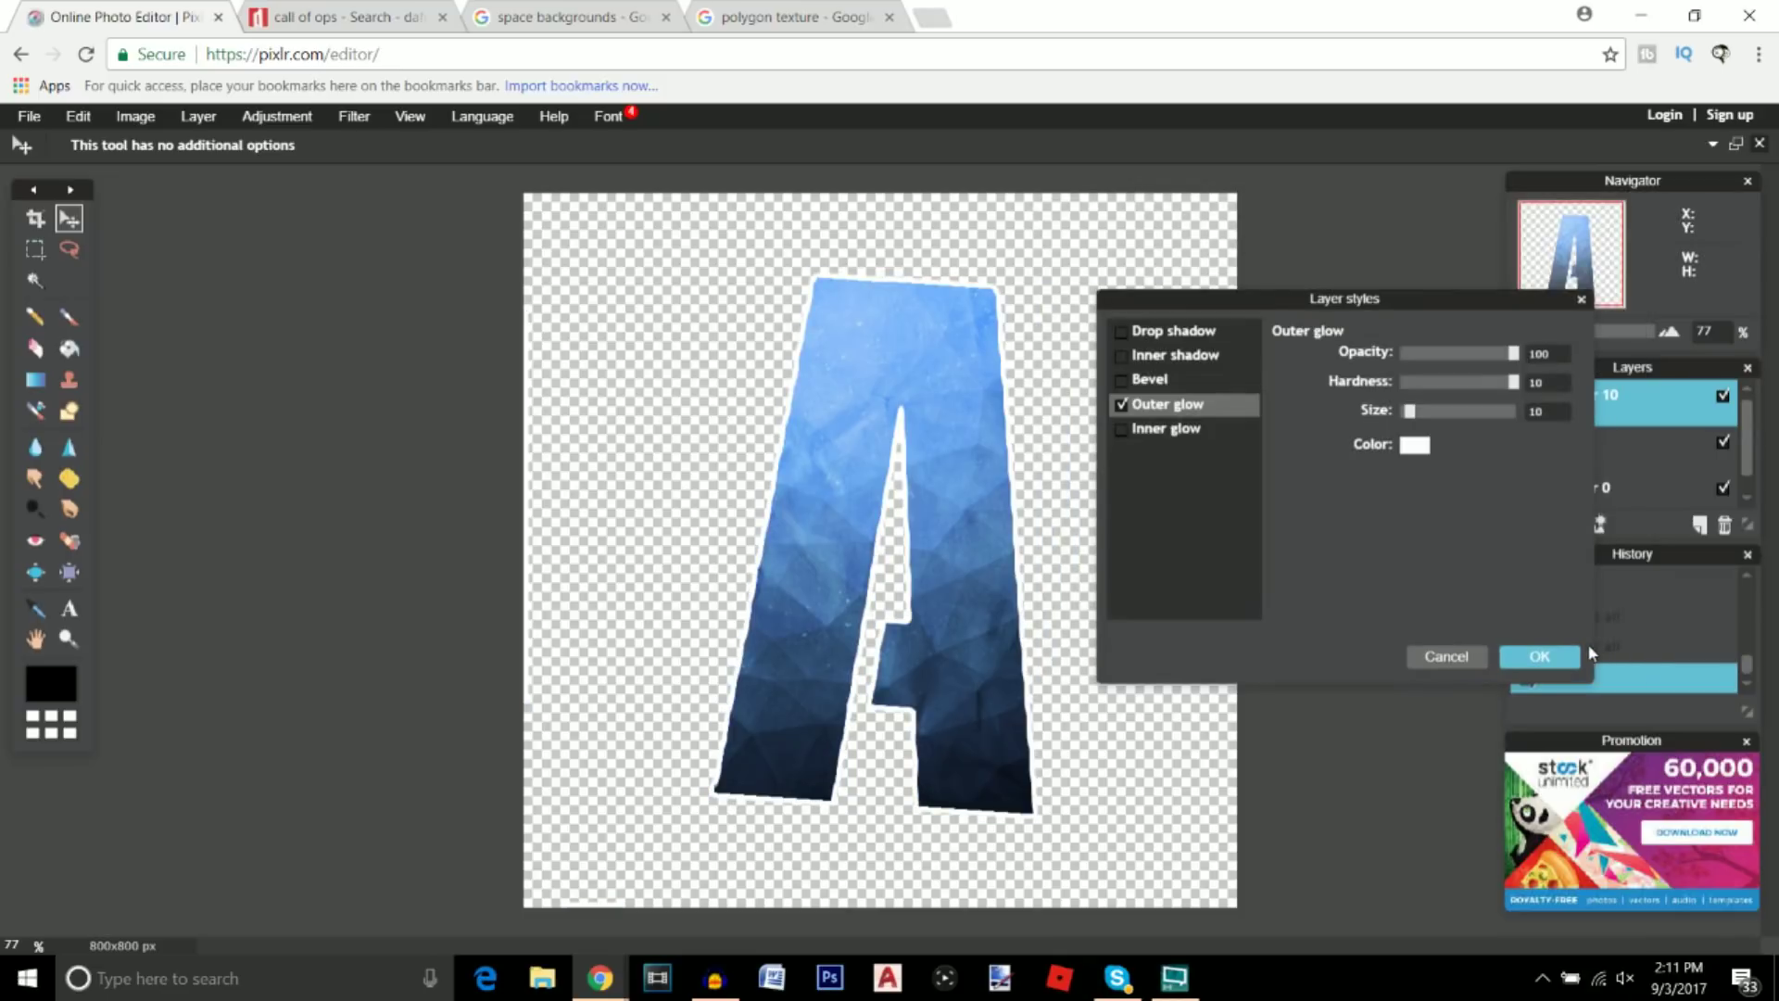
click(1540, 657)
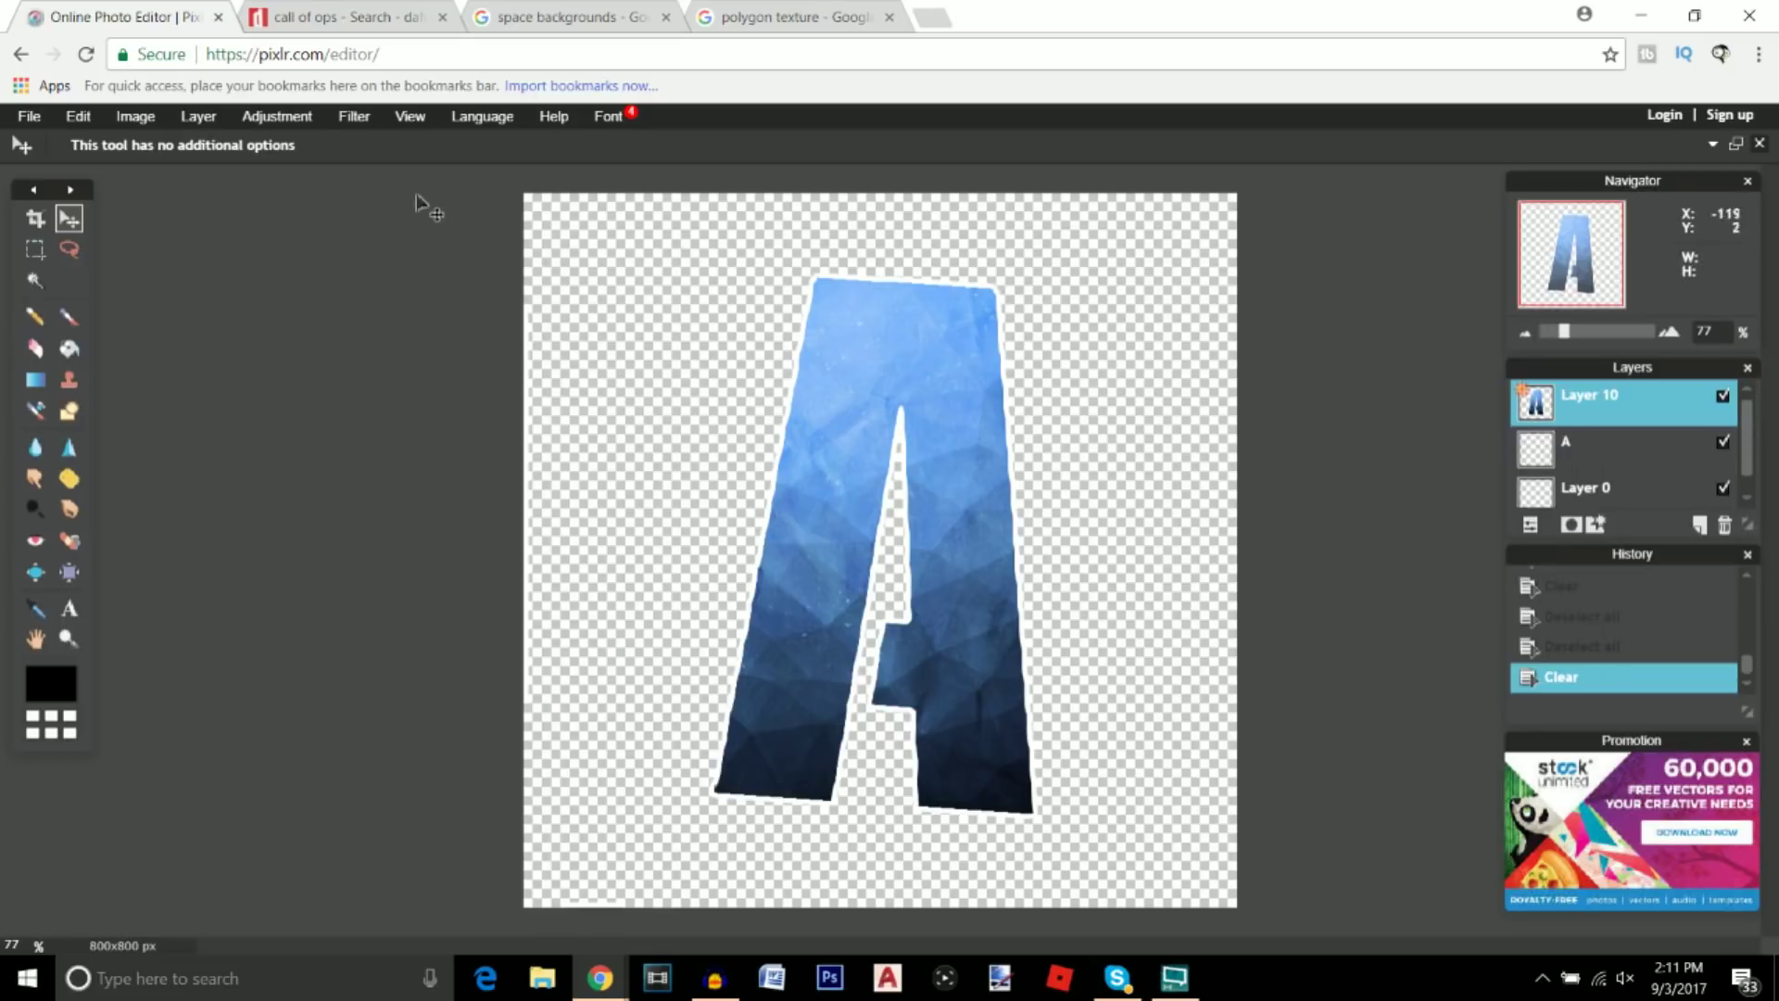
click(266, 121)
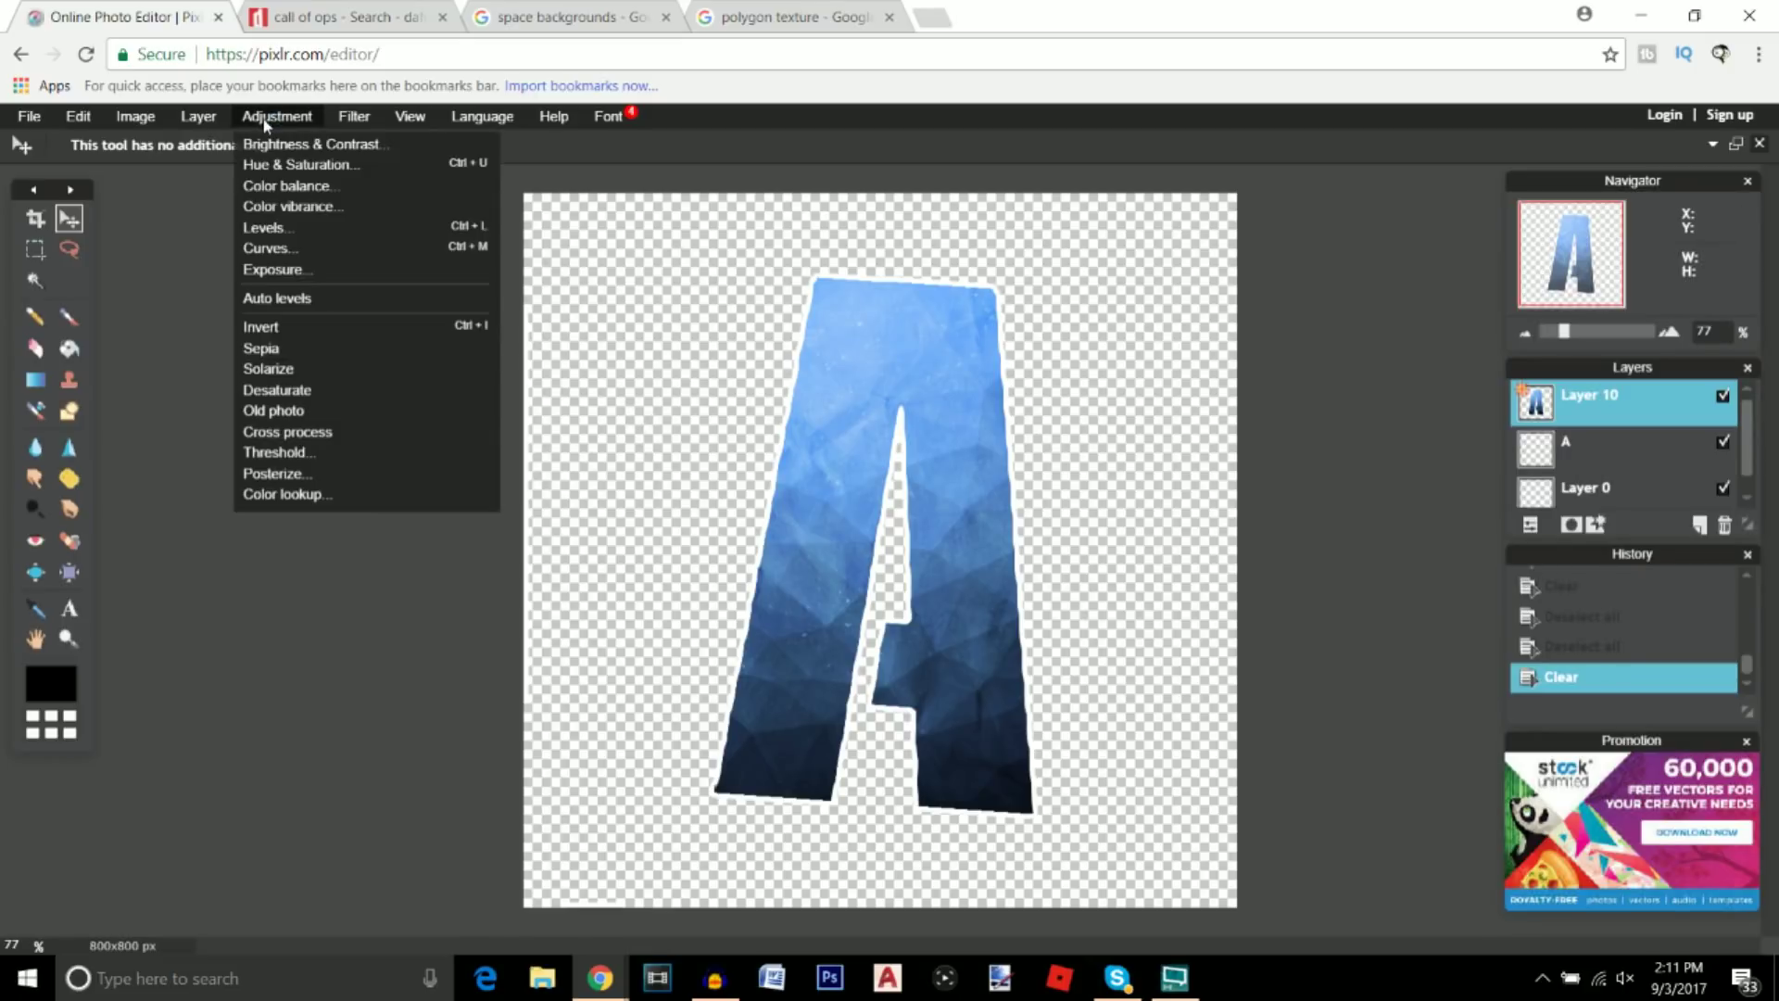
click(290, 169)
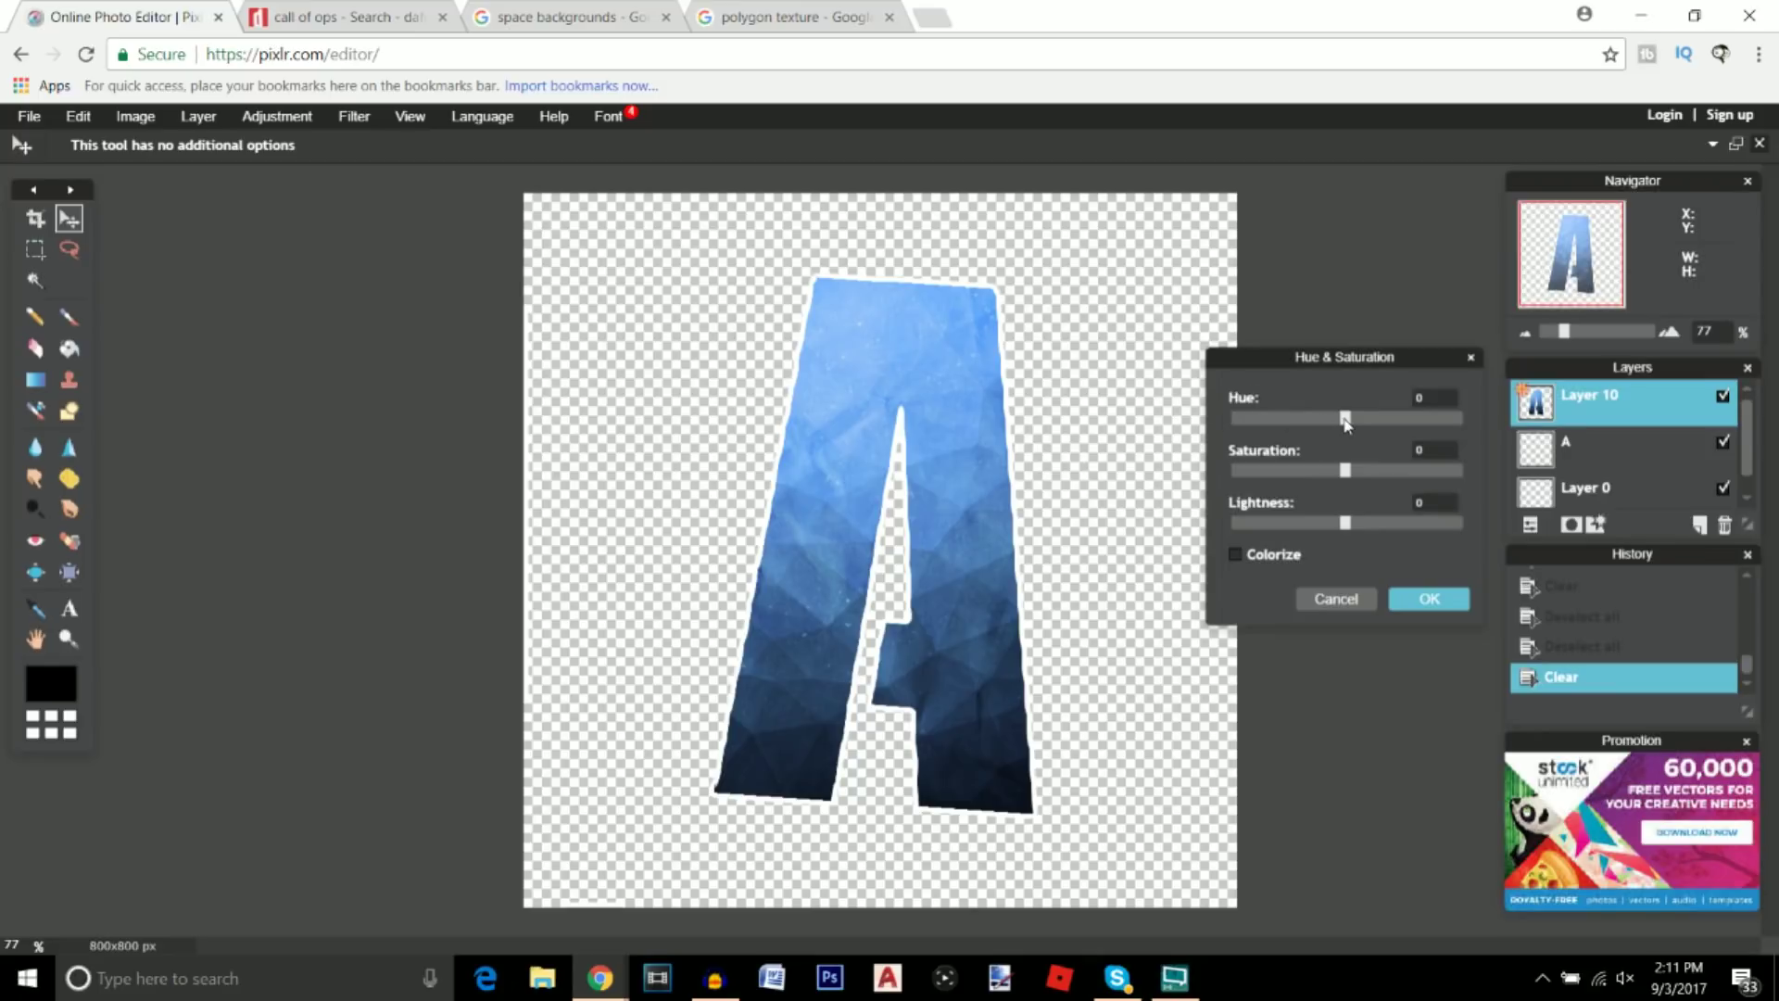
drag(1432, 427, 1312, 426)
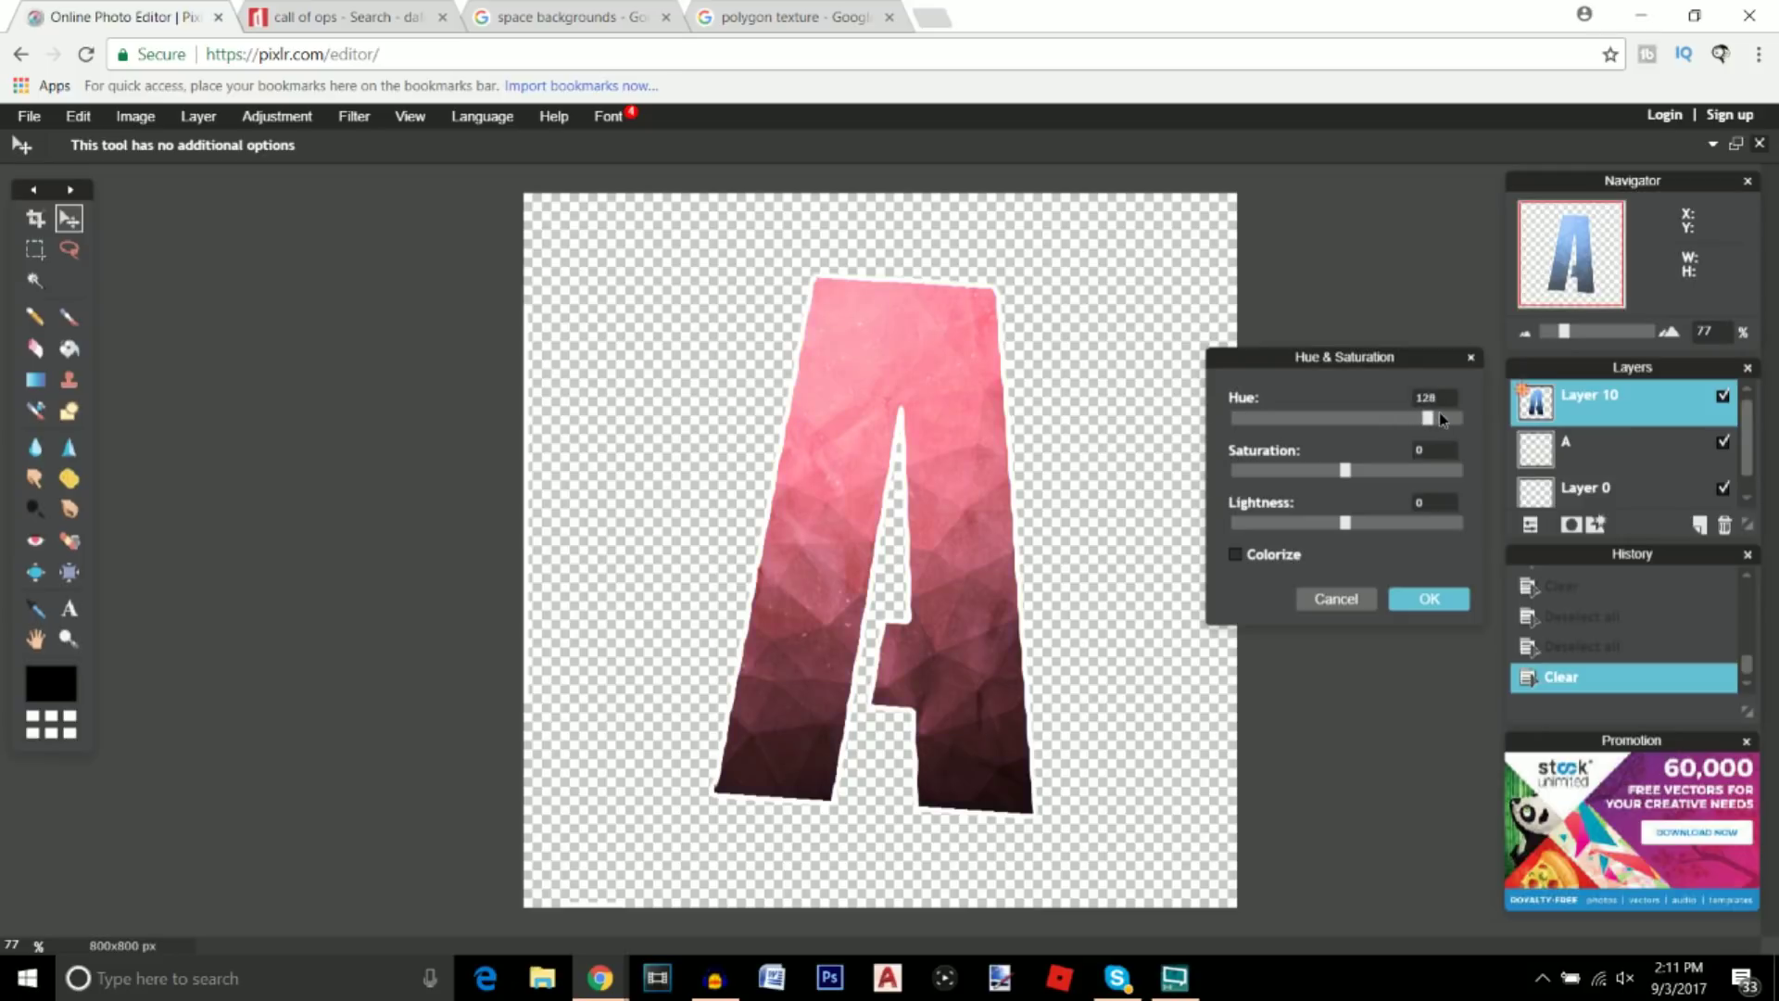
click(1333, 601)
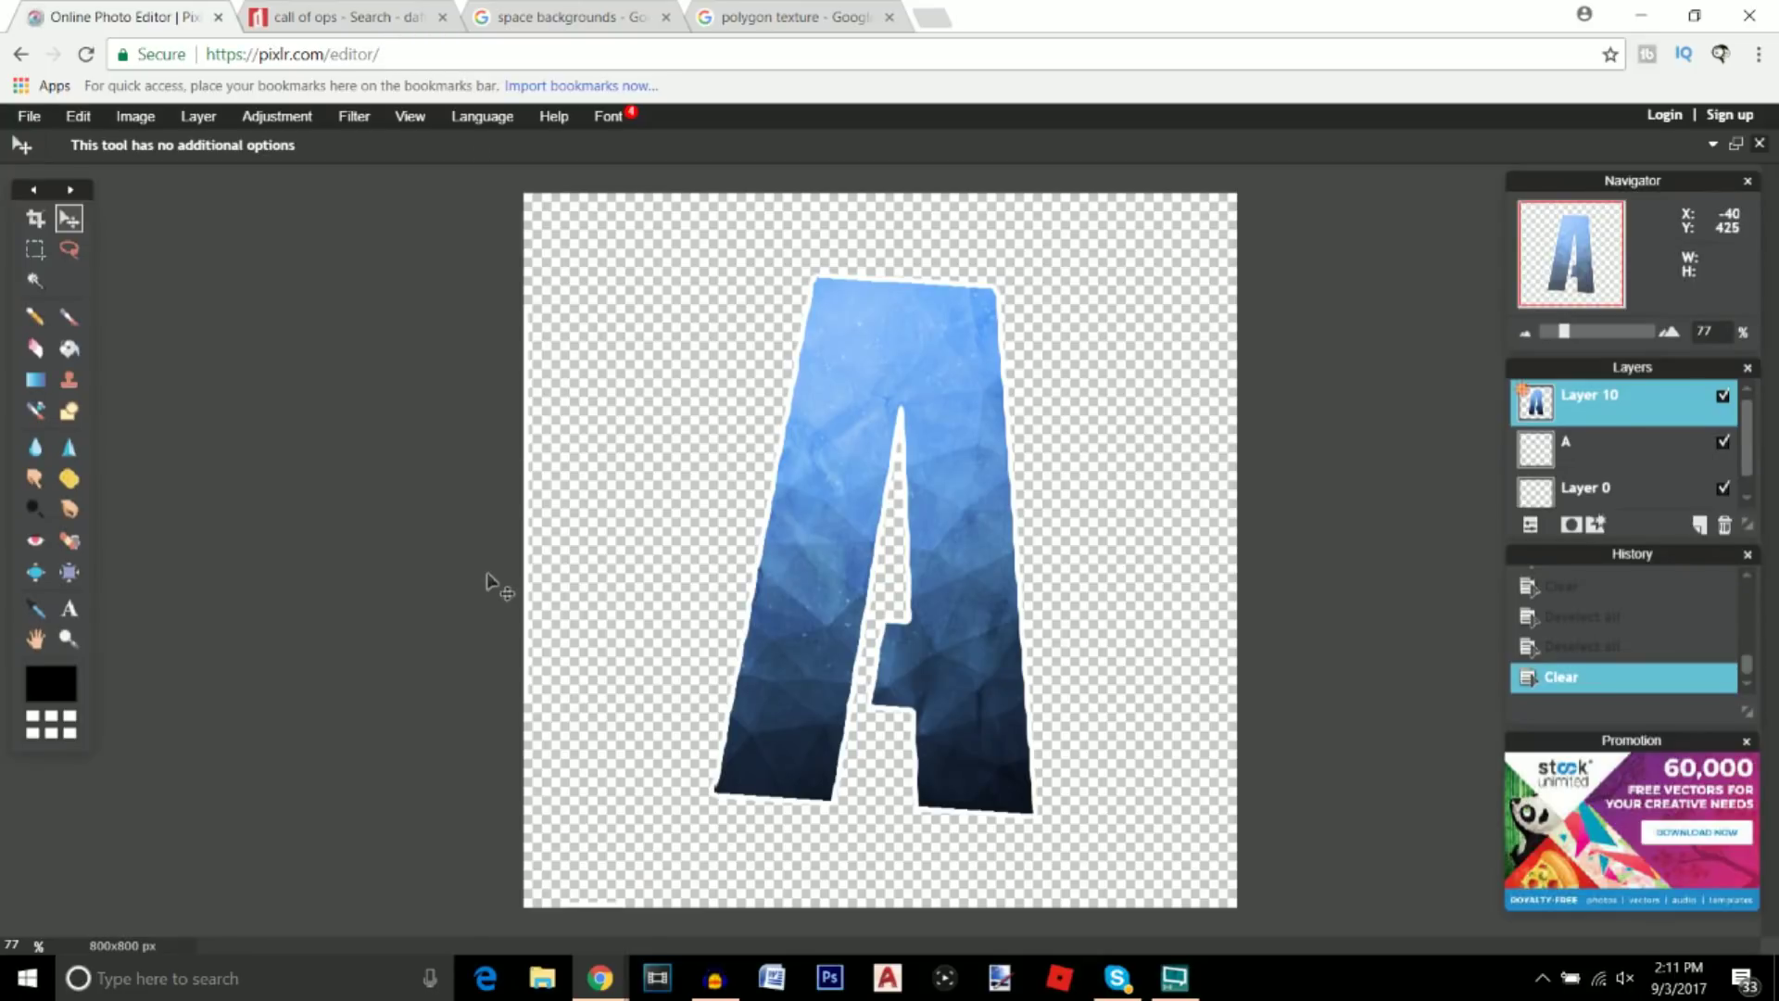
click(550, 20)
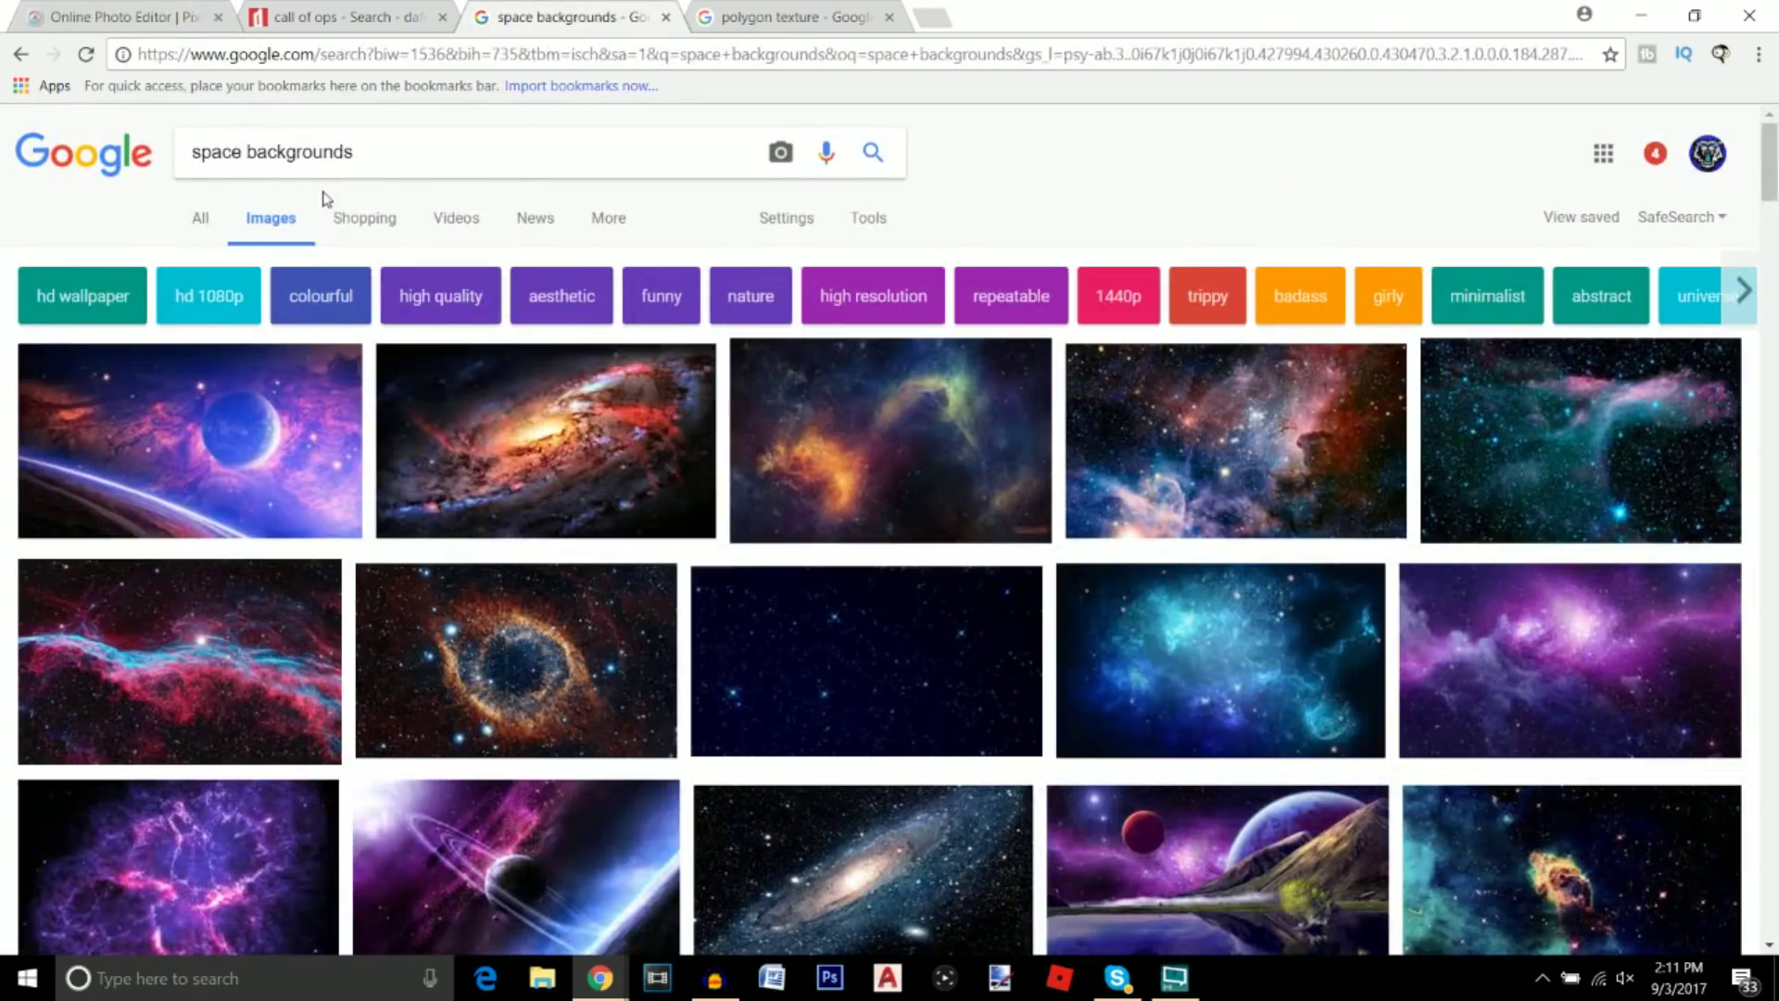
scroll(644, 449, down, 5)
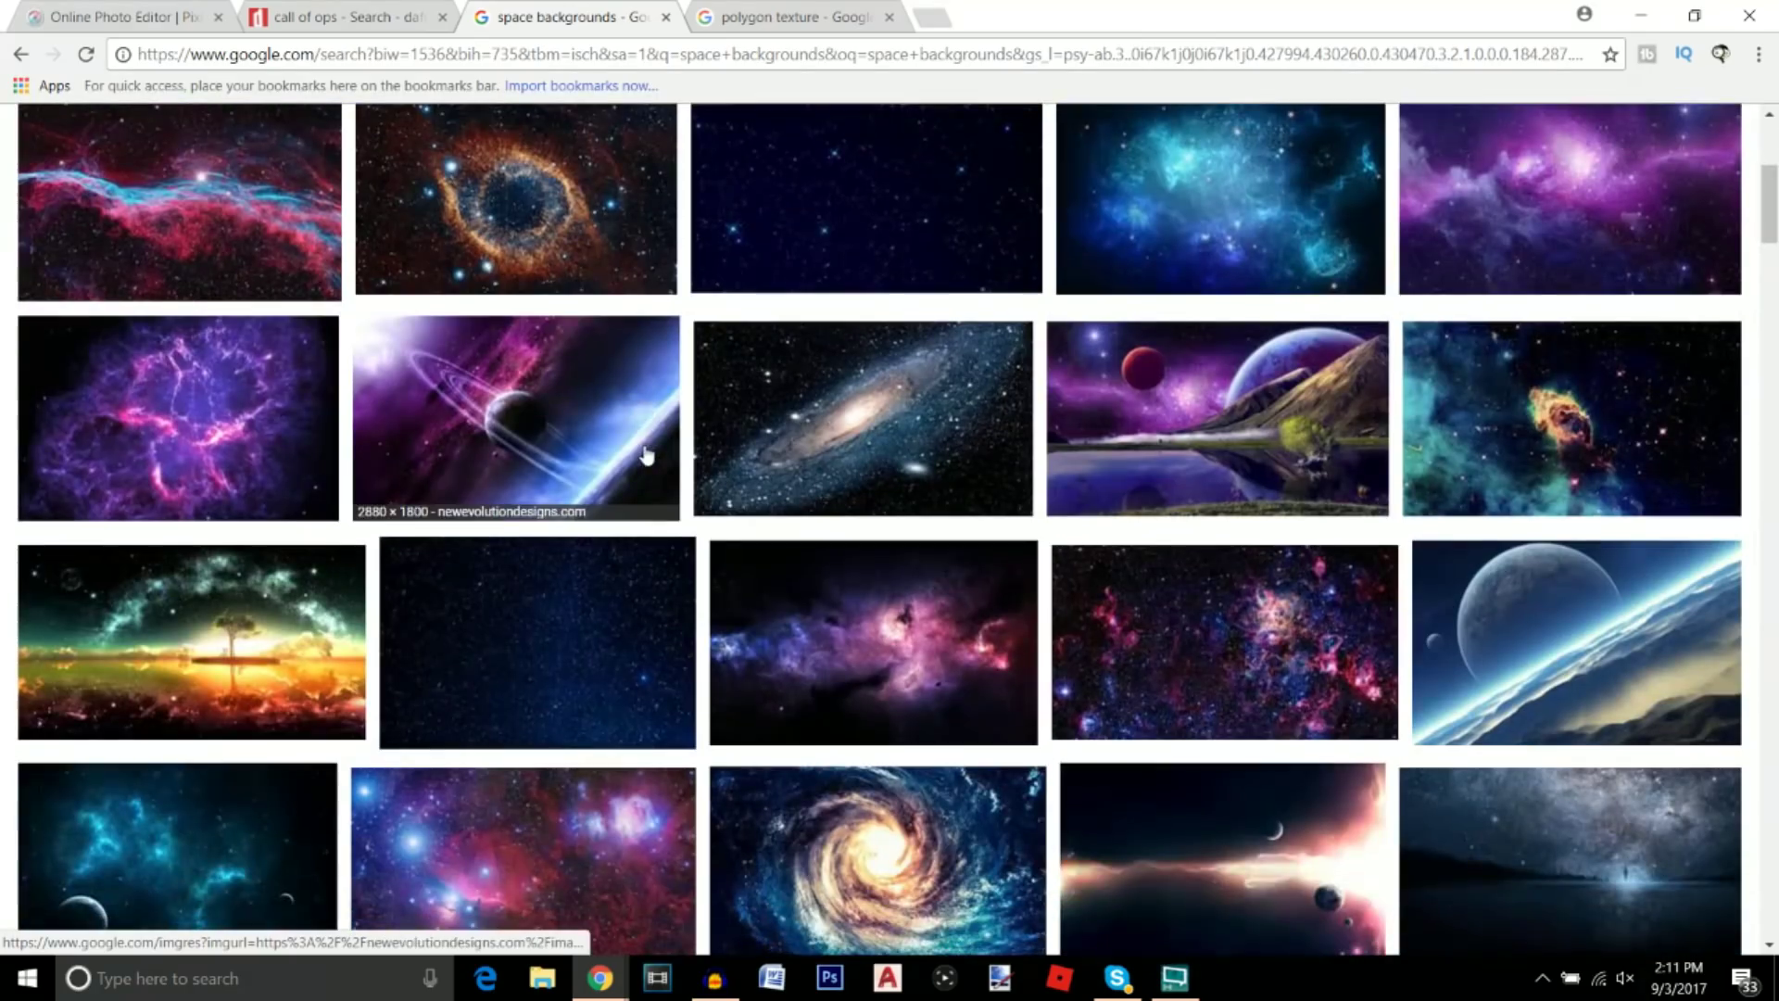
scroll(646, 454, down, 7)
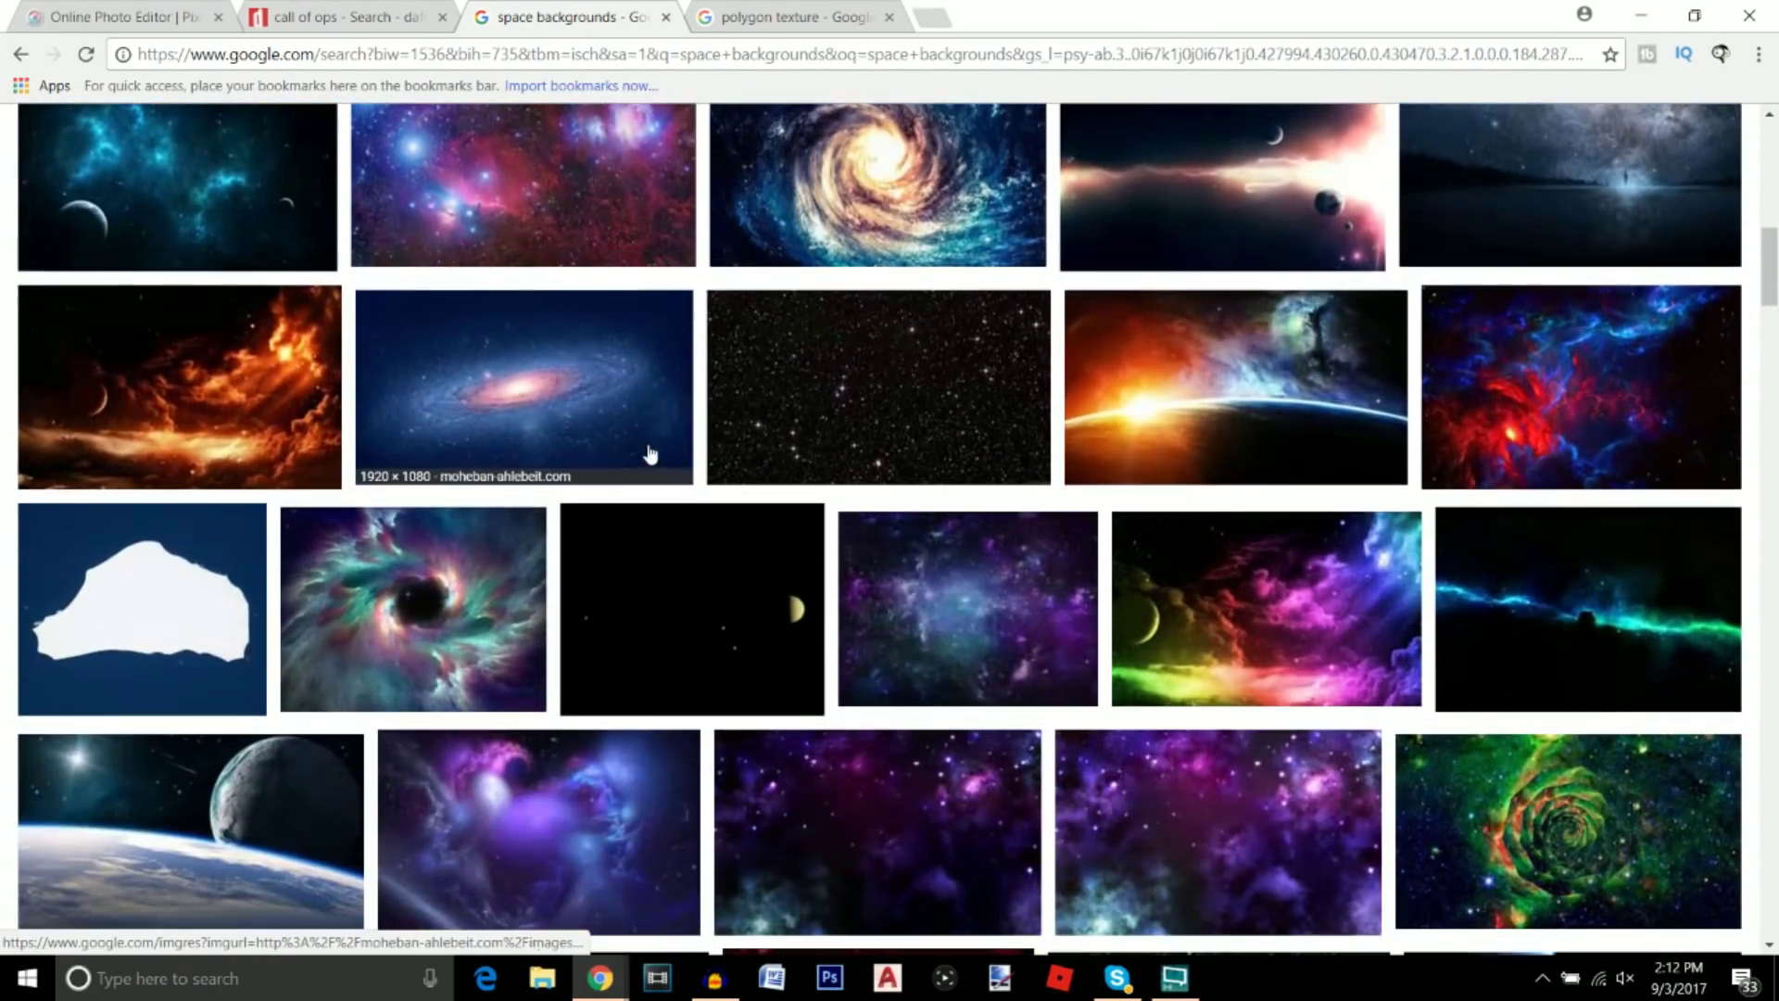
scroll(648, 454, down, 8)
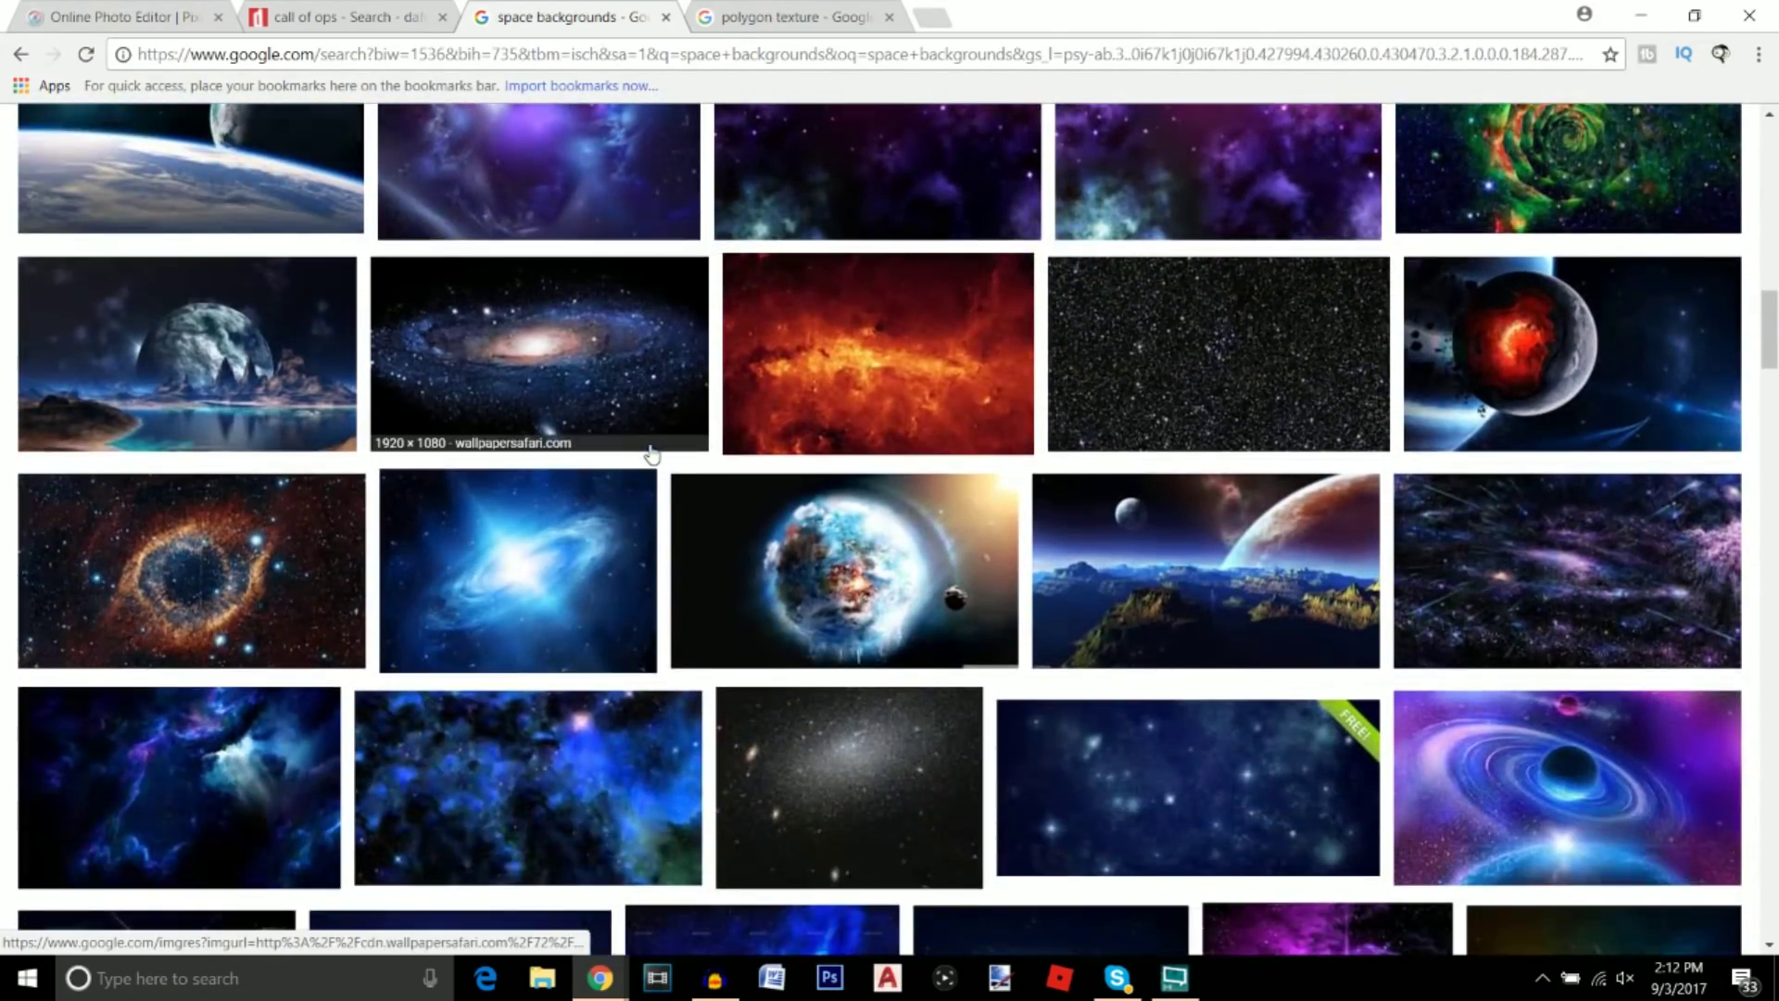
scroll(652, 454, down, 9)
click(652, 454)
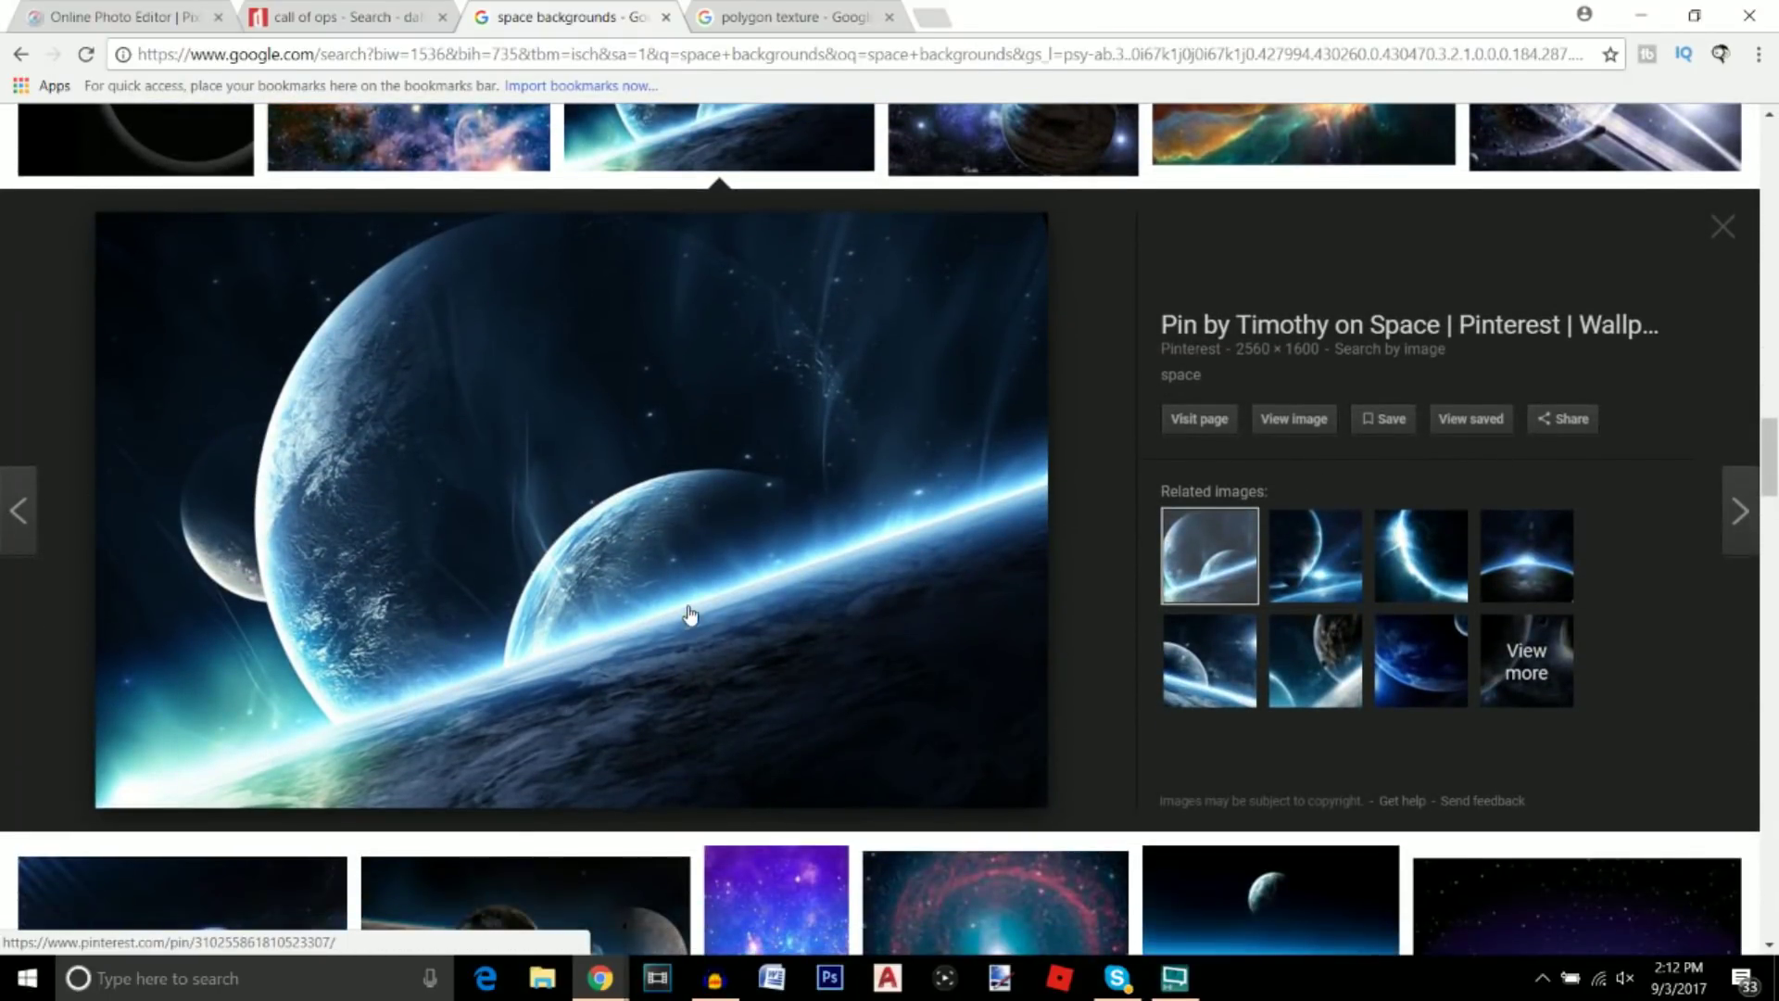
scroll(690, 614, up, 5)
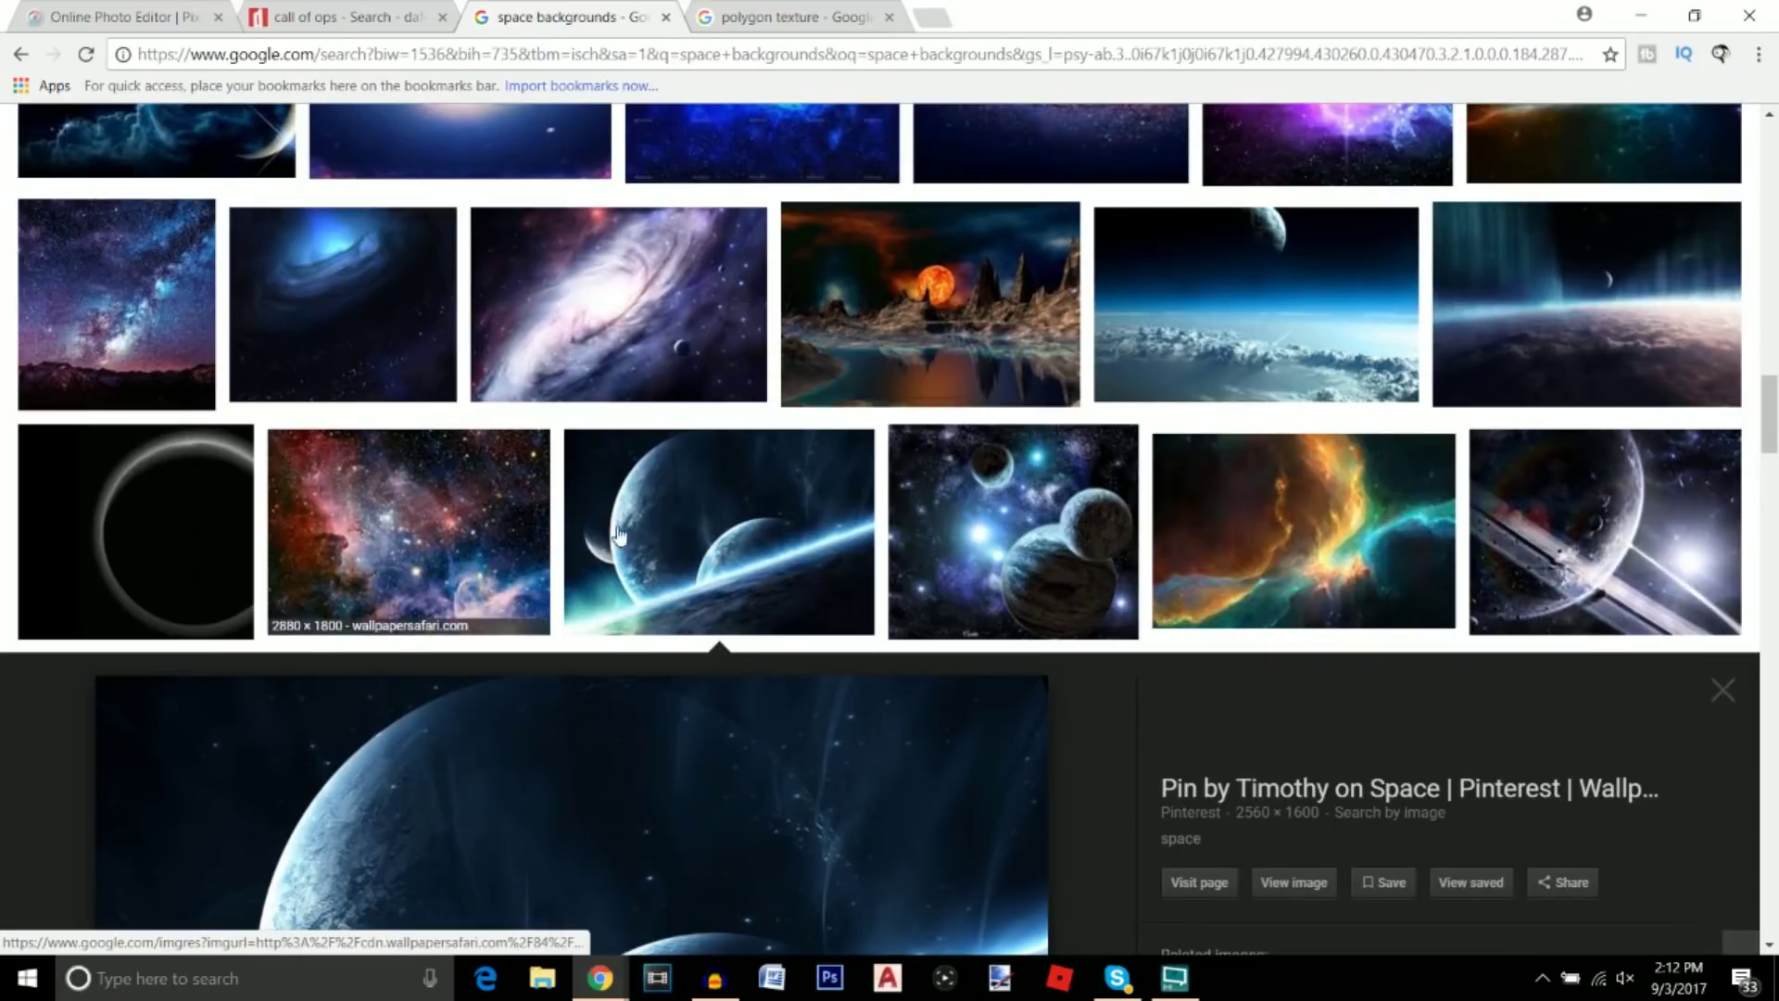
scroll(576, 497, down, 5)
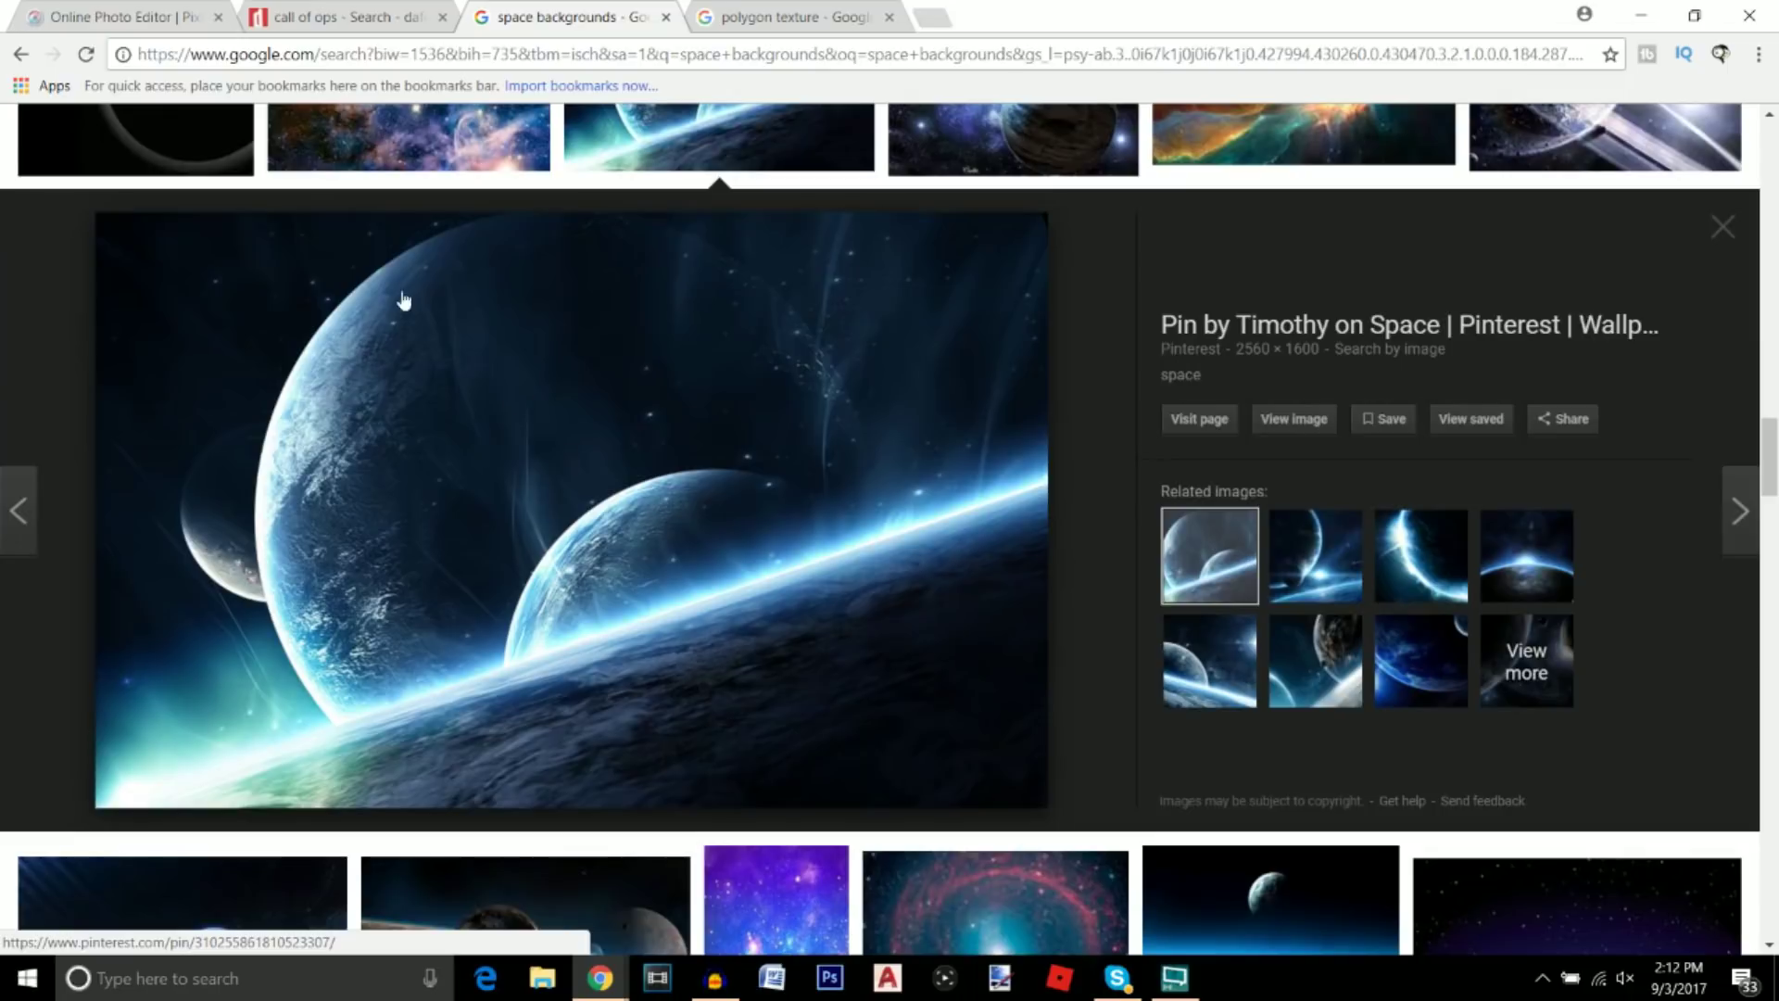
click(130, 17)
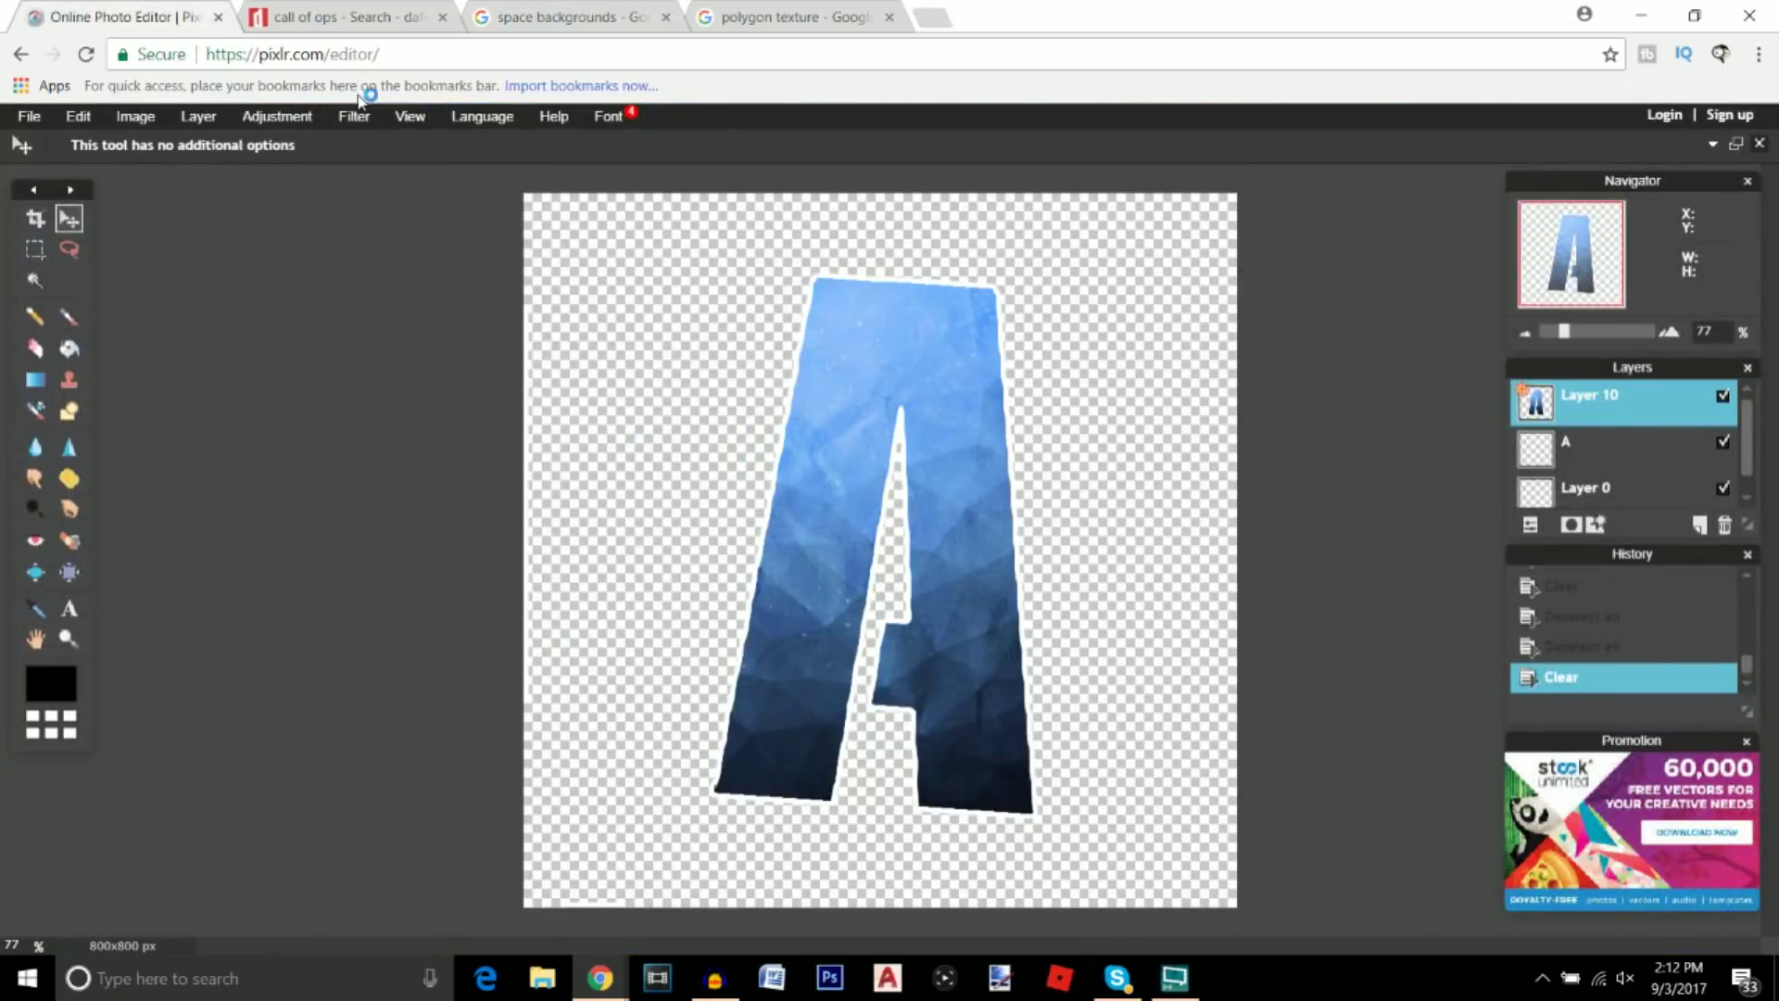
- Open the two-planet space image as a new layer and drag it onto the canvas
click(202, 119)
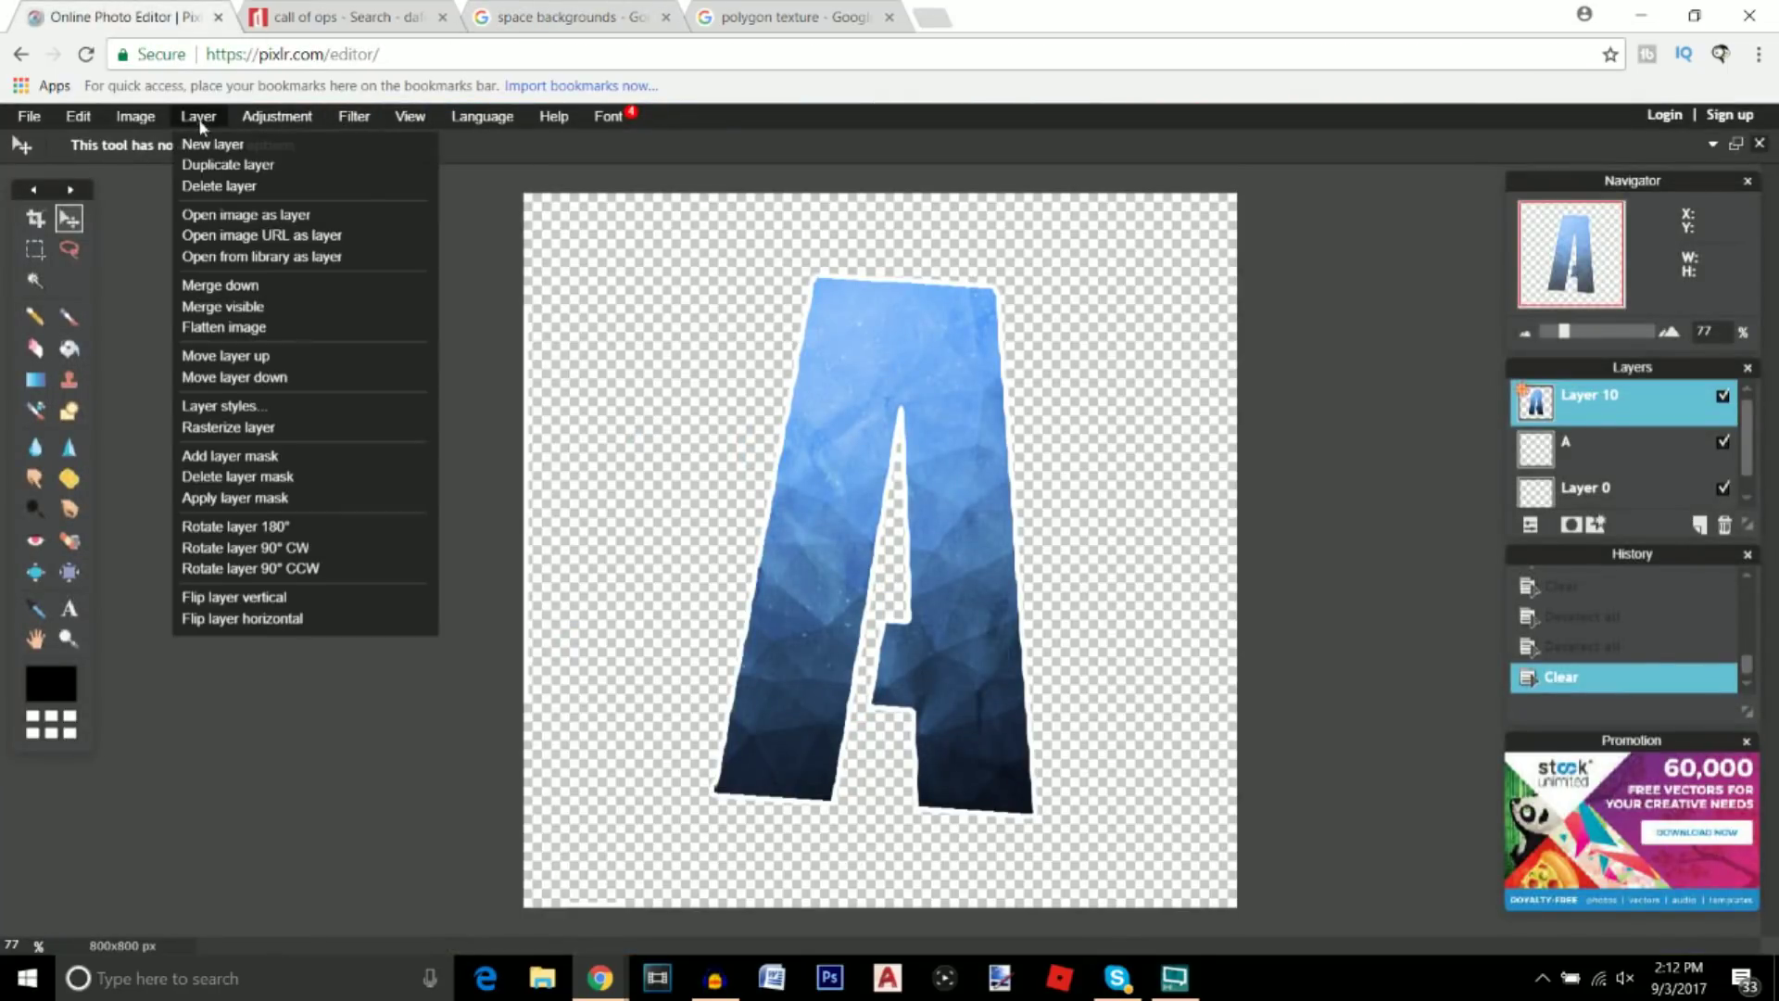
click(248, 222)
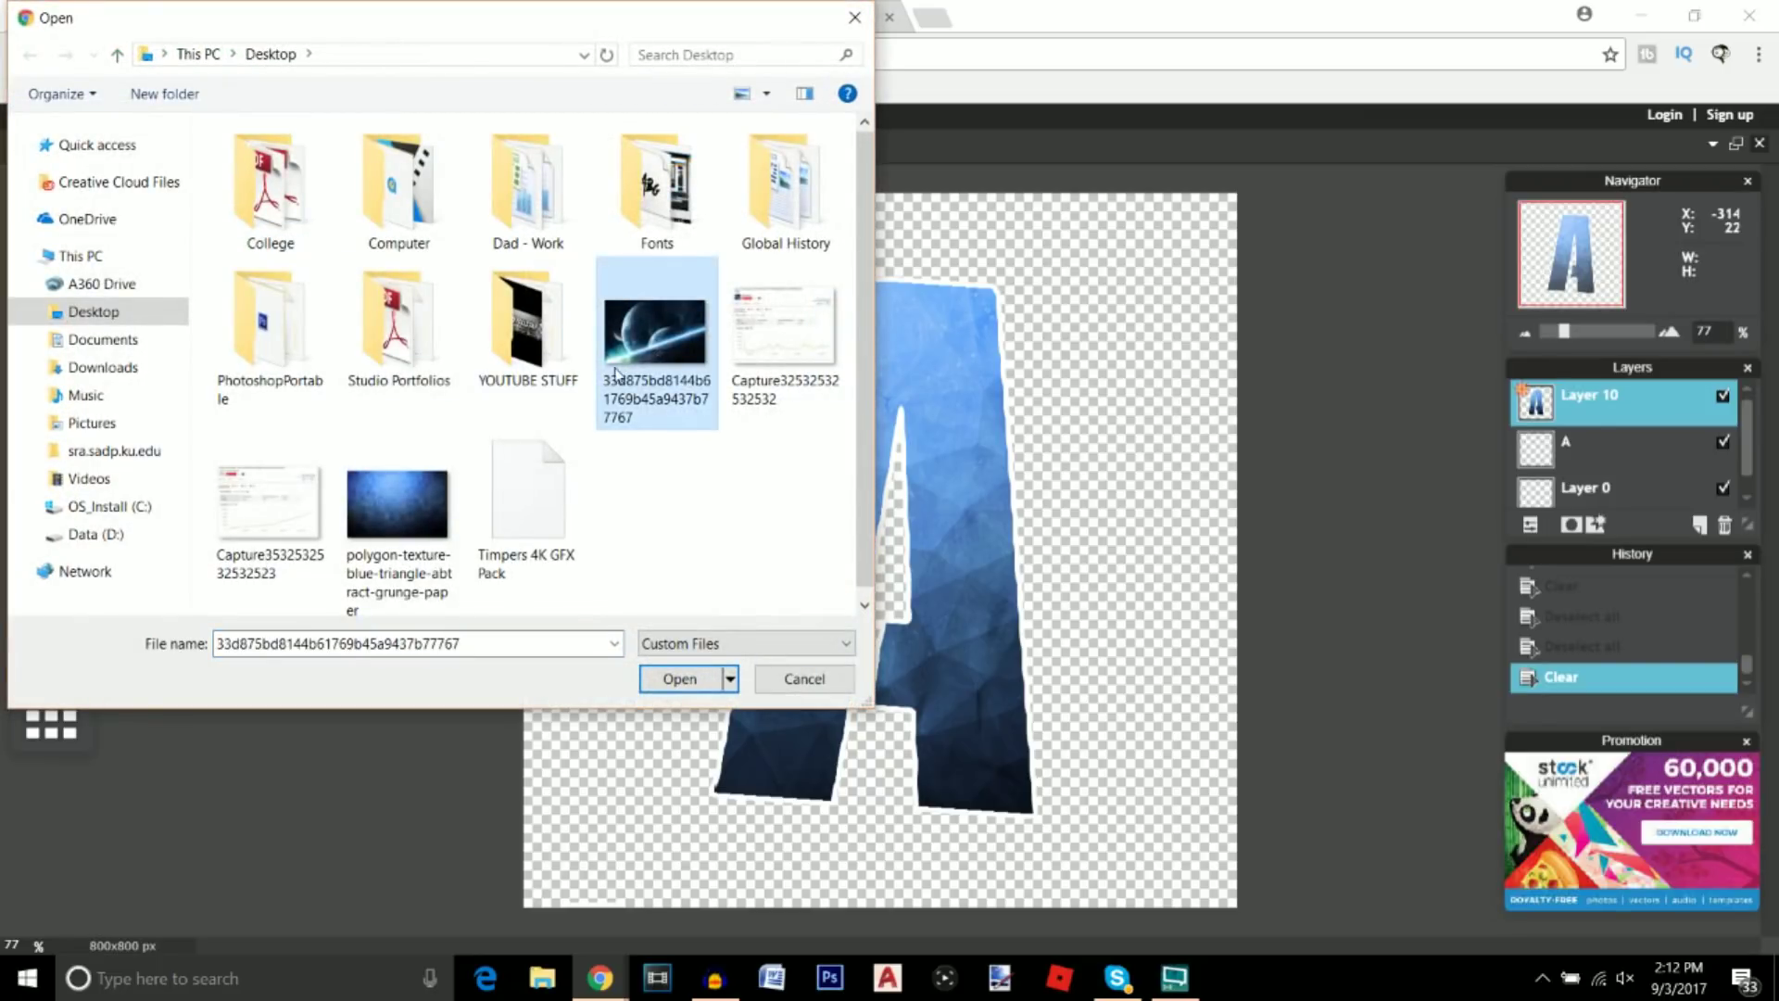
click(679, 679)
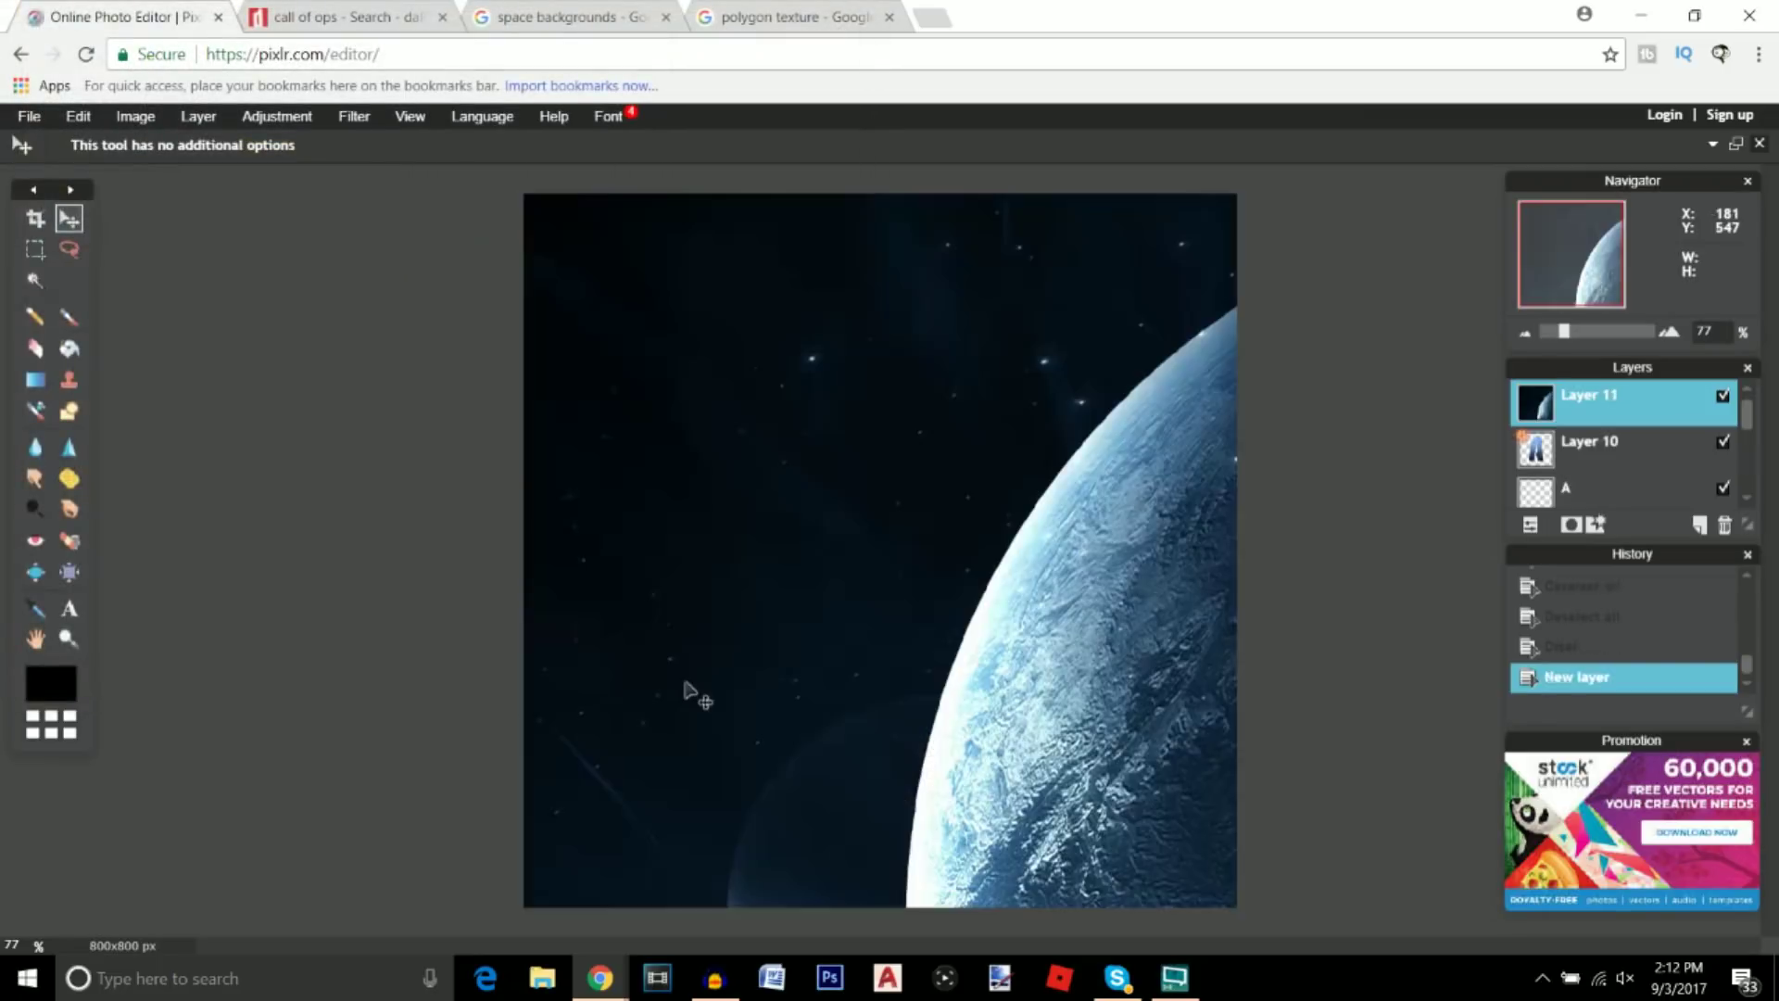
drag(858, 627, 537, 468)
- Free-transform the planet image to fill the canvas, apply it, and move Layer 11 below Layer 10
click(78, 116)
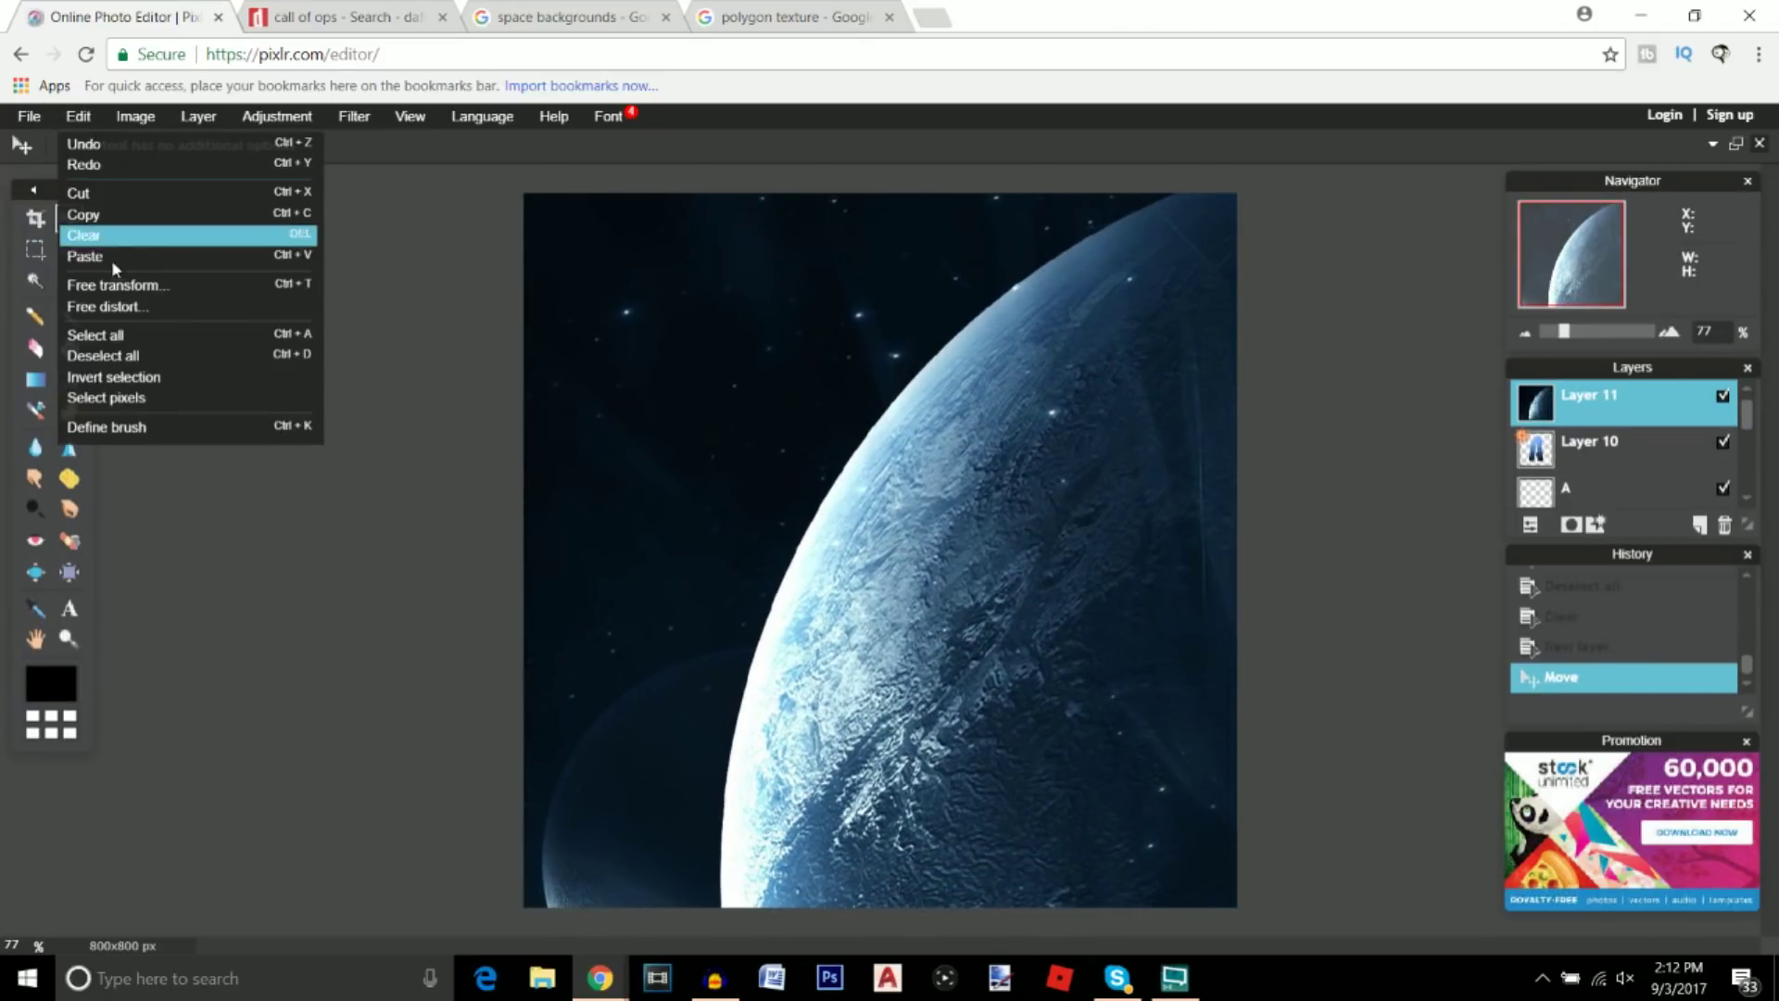
click(110, 286)
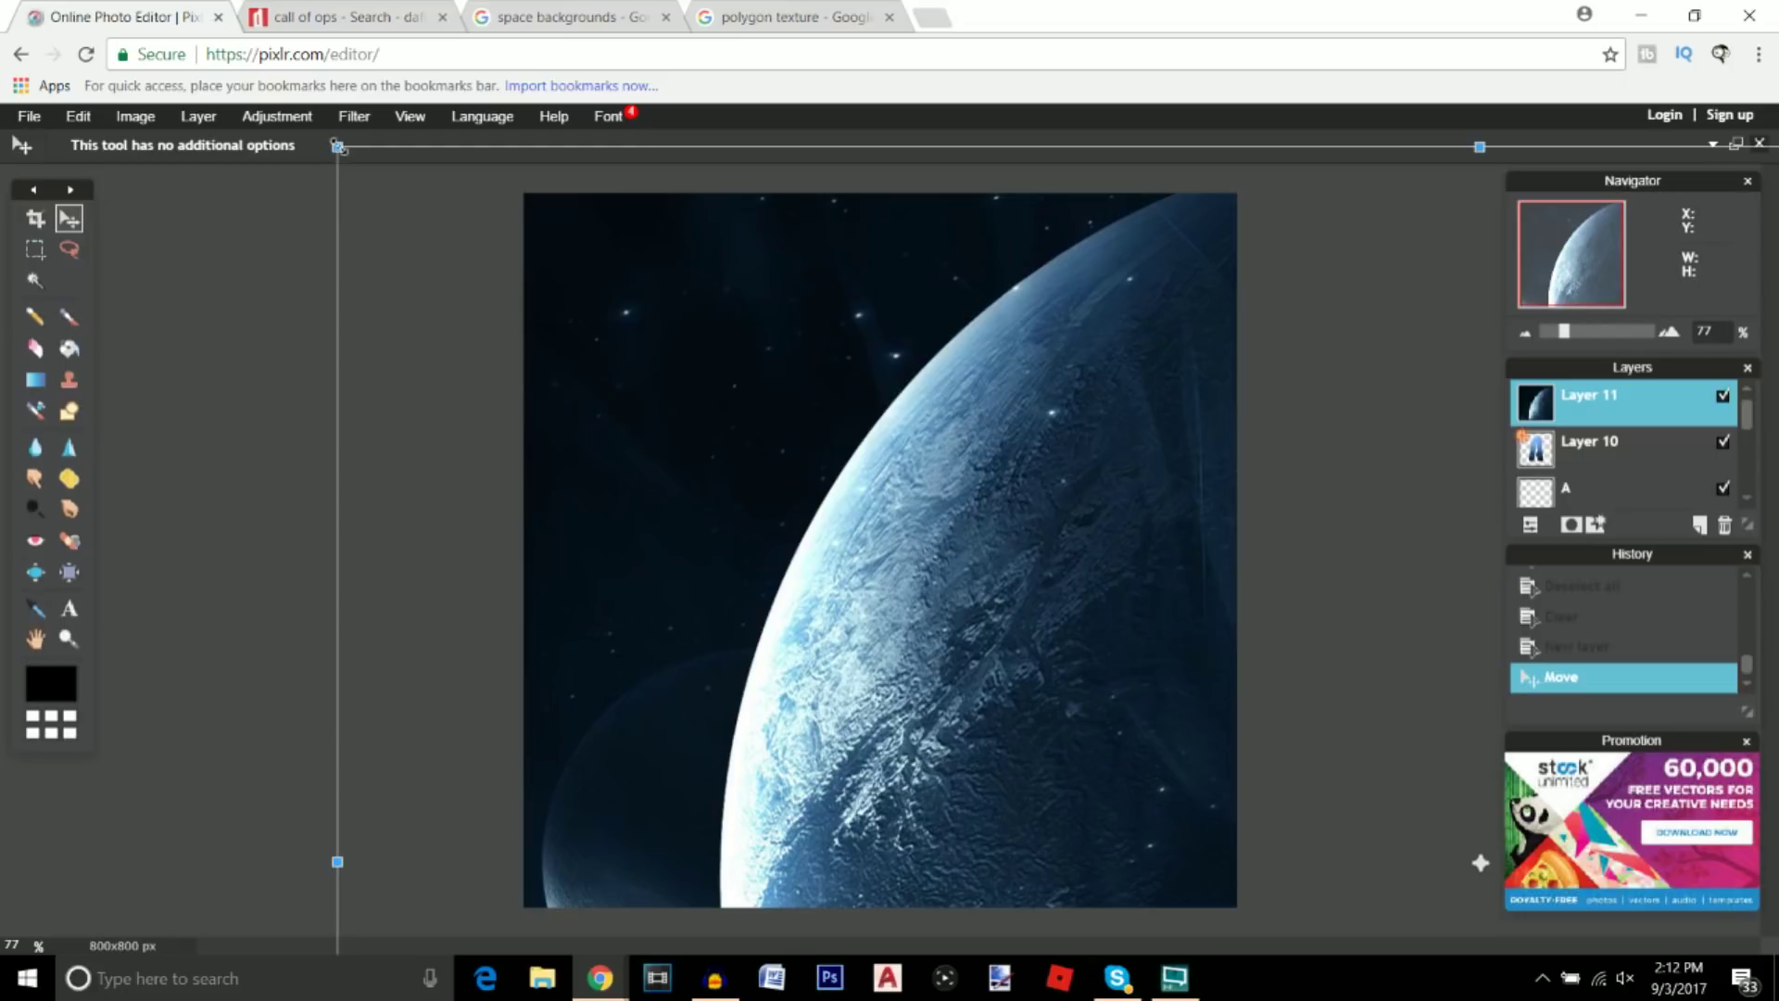
drag(340, 150, 533, 346)
drag(447, 280, 343, 204)
drag(649, 398, 802, 378)
click(87, 220)
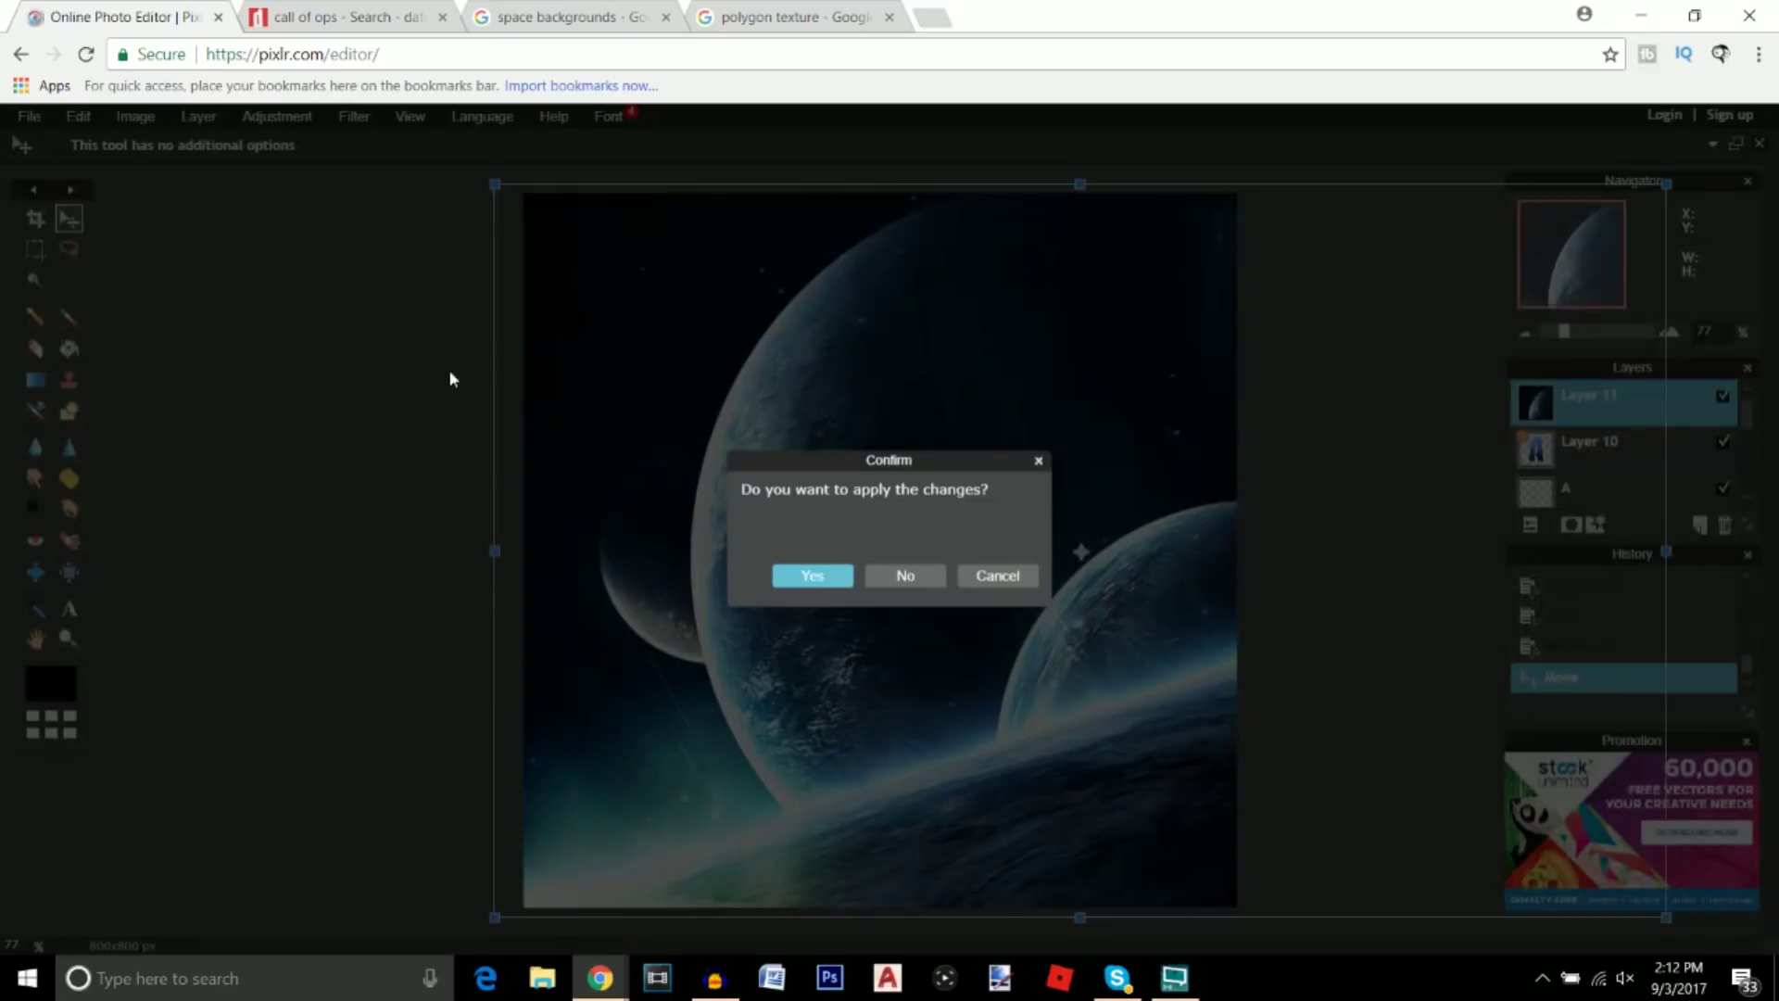
click(812, 577)
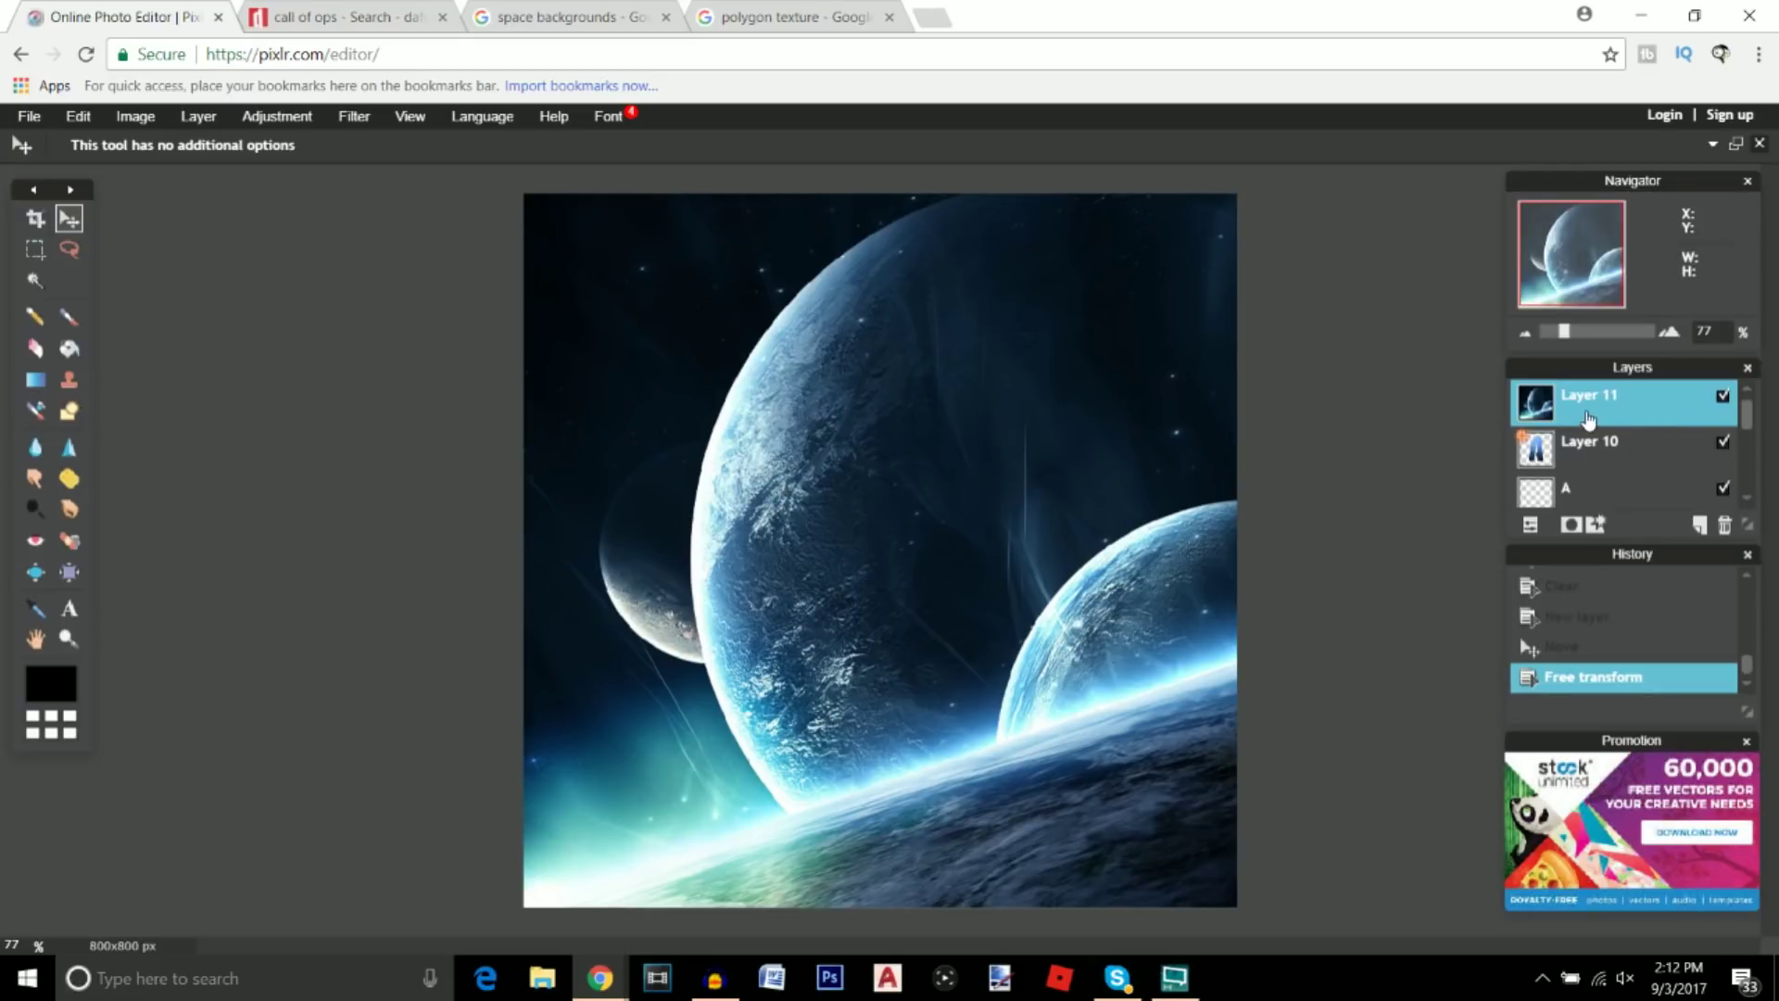
drag(1594, 414, 1594, 474)
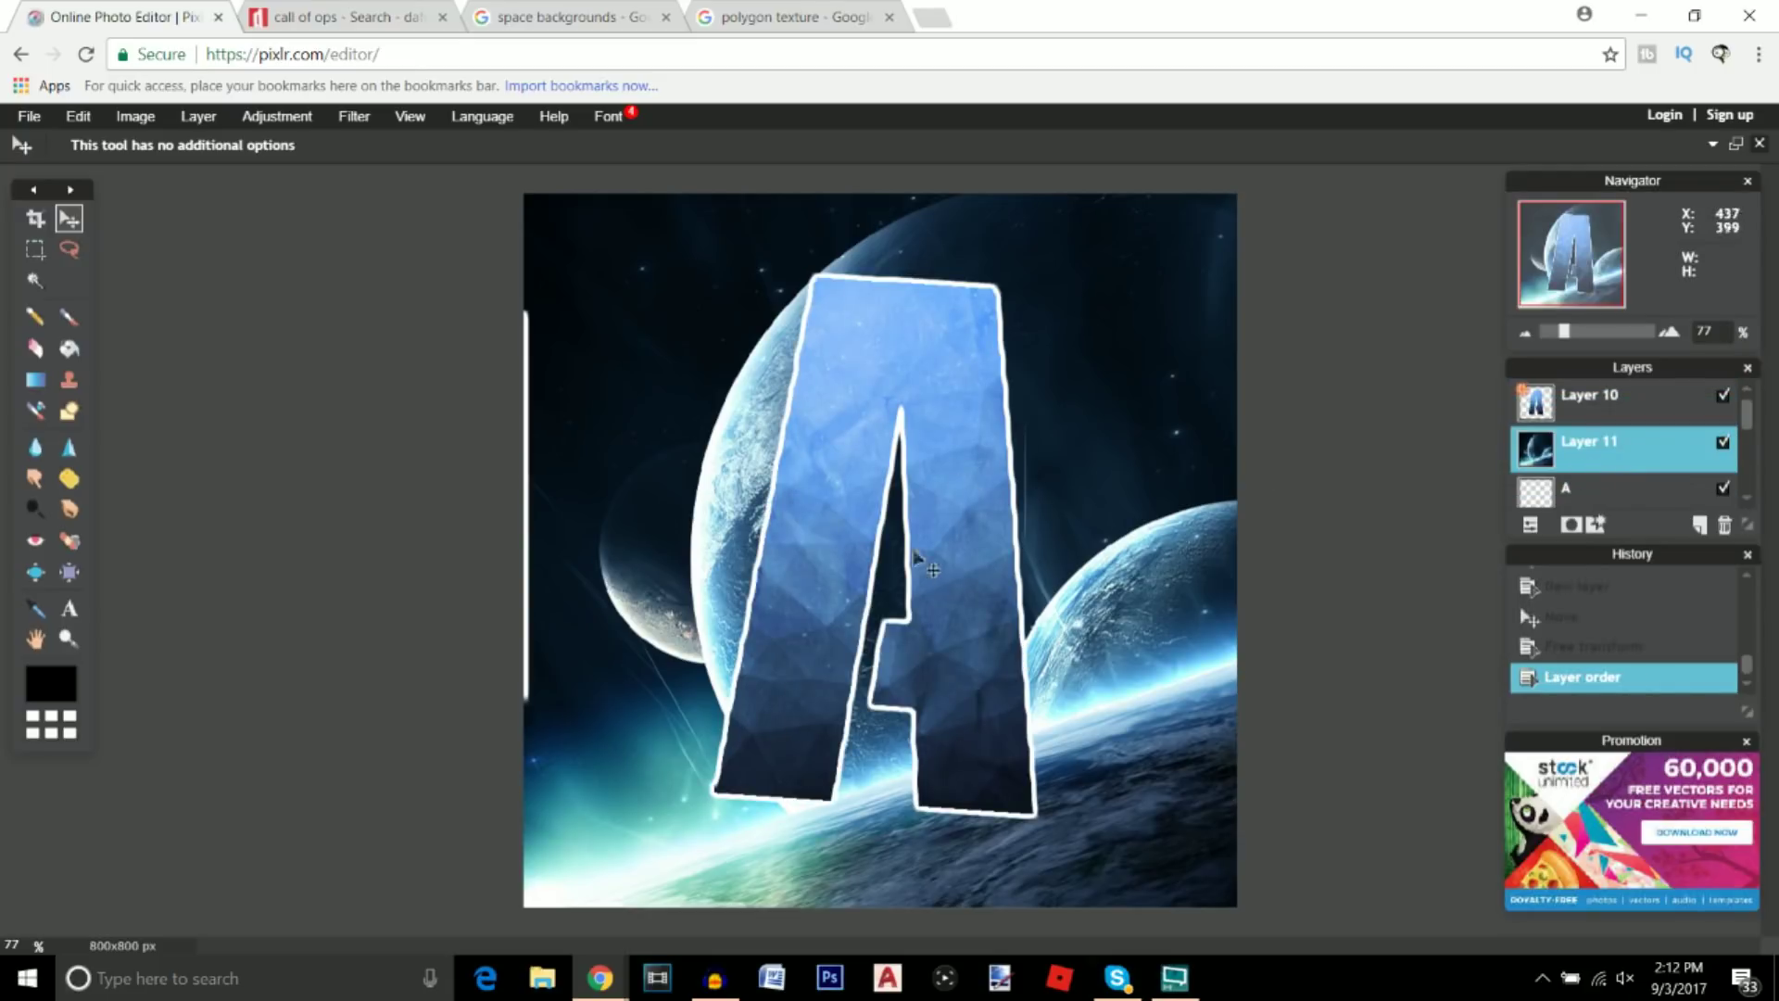